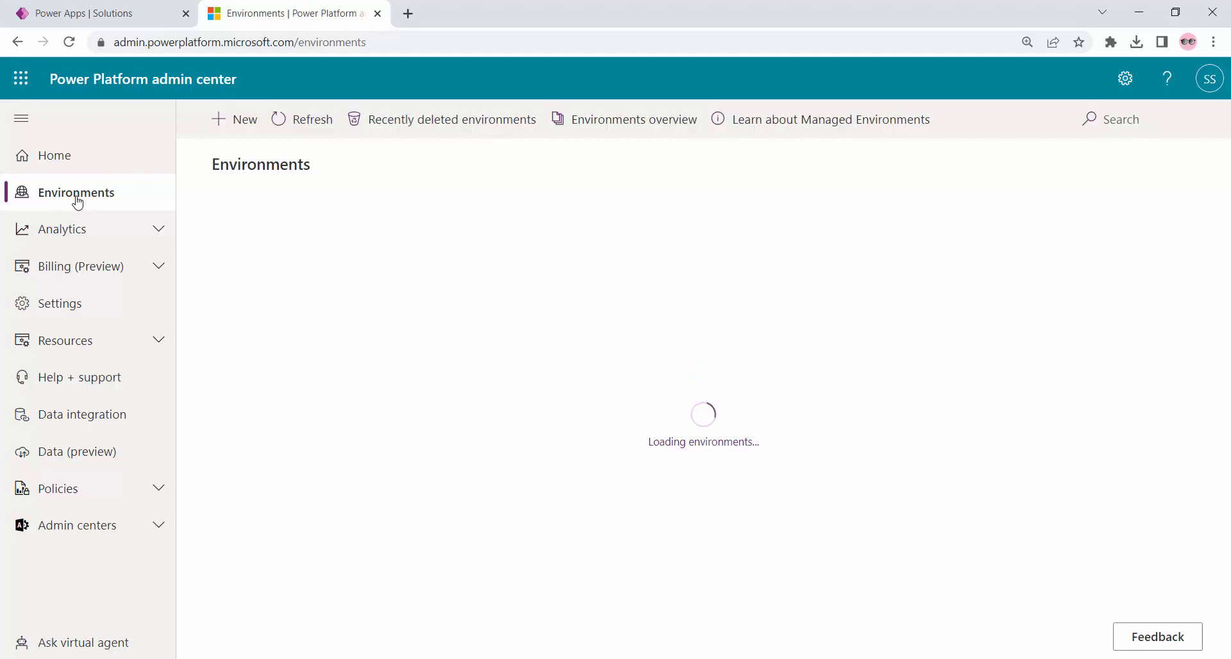
# Start a new environment and name it HostEnvironment-Demo
pyautogui.click(241, 129)
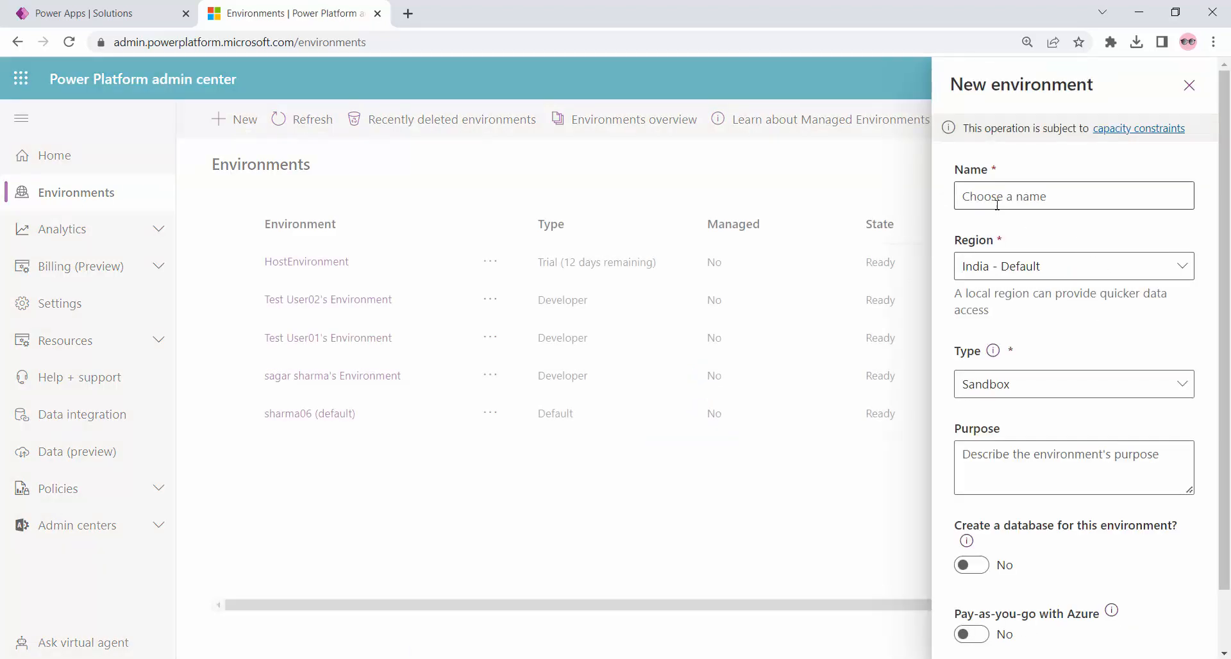
pyautogui.click(997, 204)
pyautogui.write('Host')
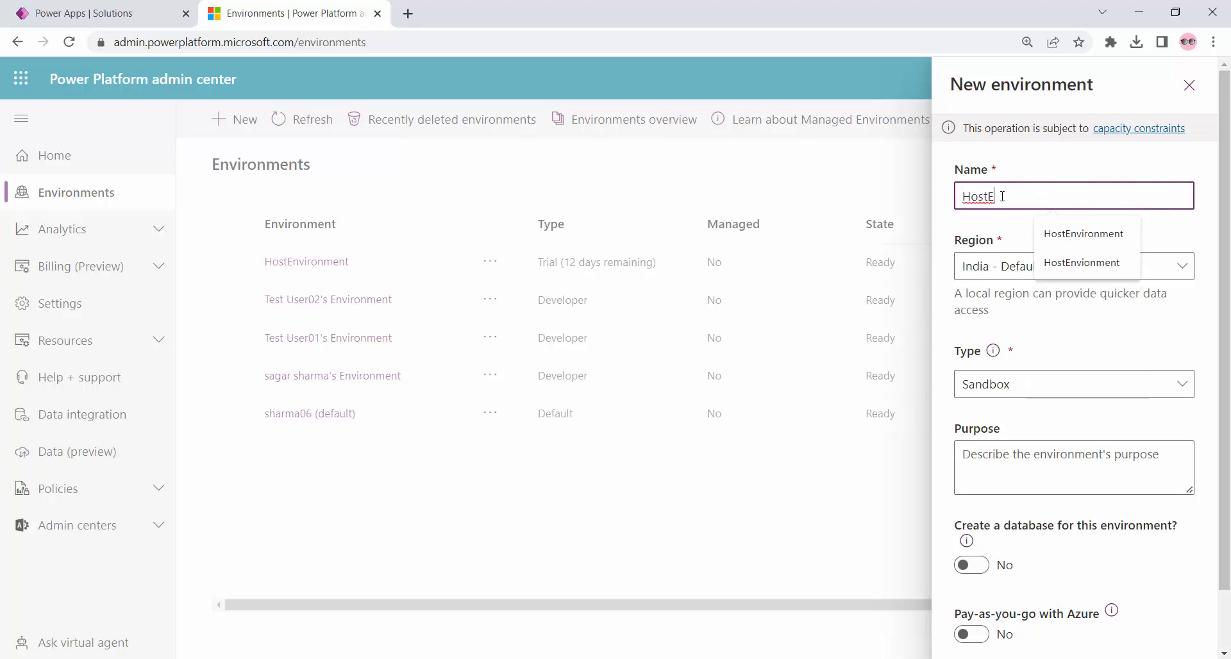
pyautogui.write('E')
pyautogui.press('Down')
pyautogui.press('Return')
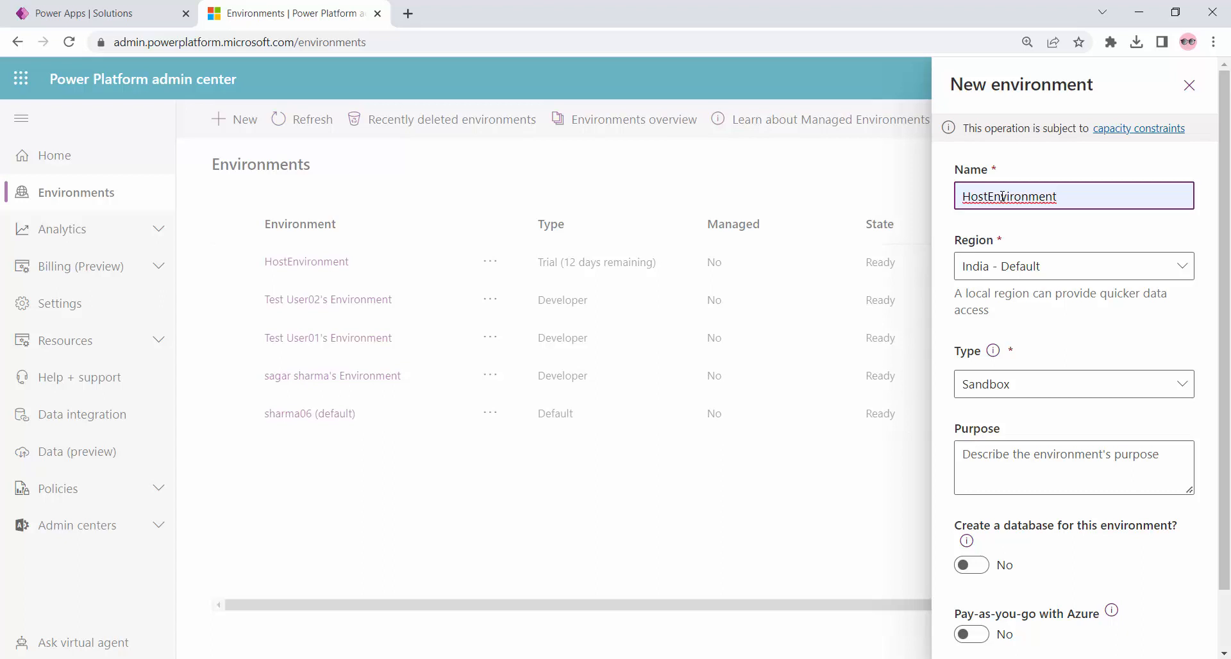
pyautogui.write('-')
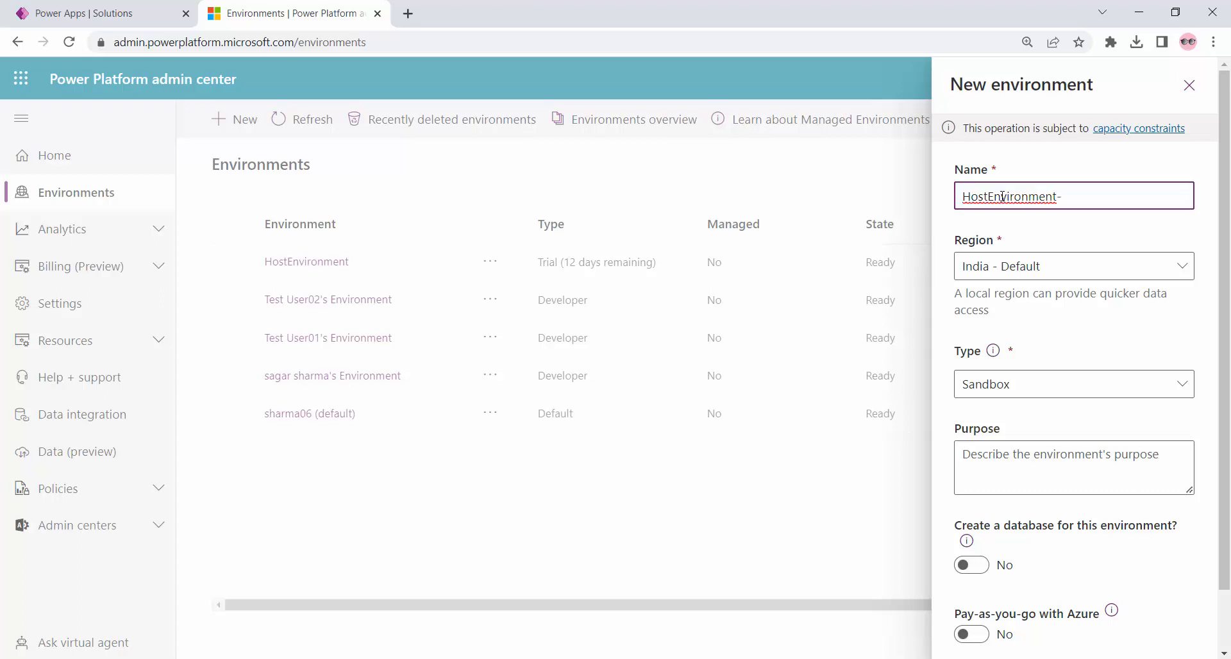
pyautogui.write('Demo')
# Set the HostEnvironment-Demo environment's type to Trial and enable creating a database for it
pyautogui.scroll(-1, 1071, 333)
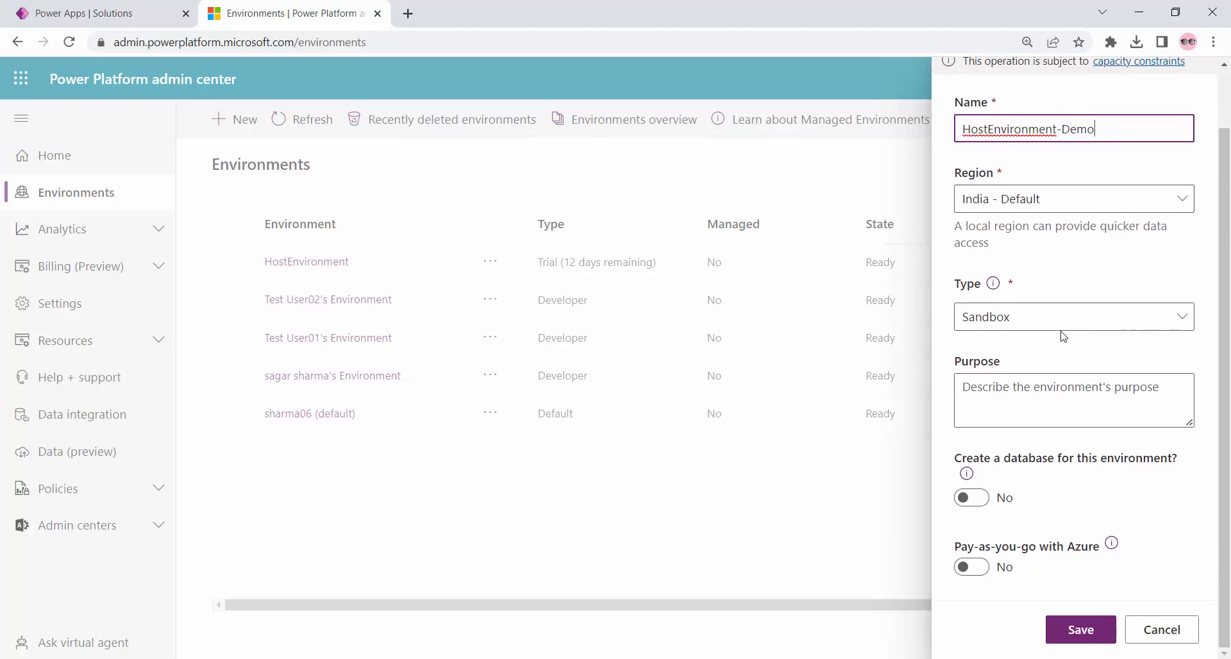
pyautogui.click(1028, 320)
pyautogui.click(1006, 472)
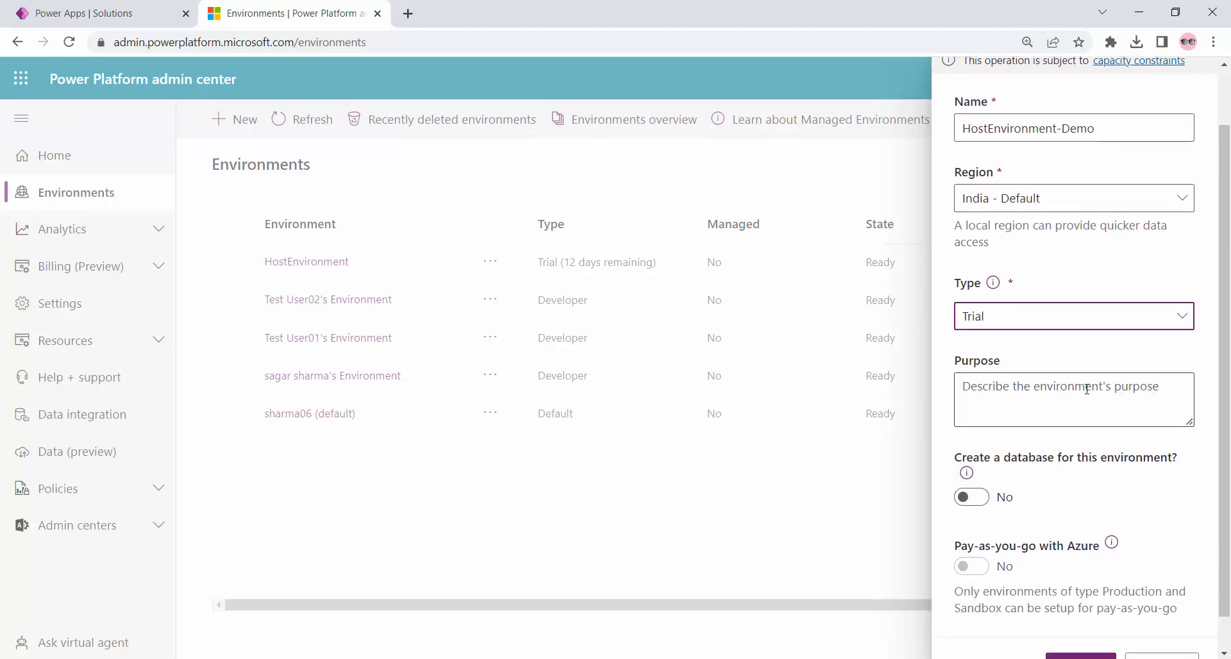
pyautogui.scroll(-1, 1058, 340)
pyautogui.click(1063, 363)
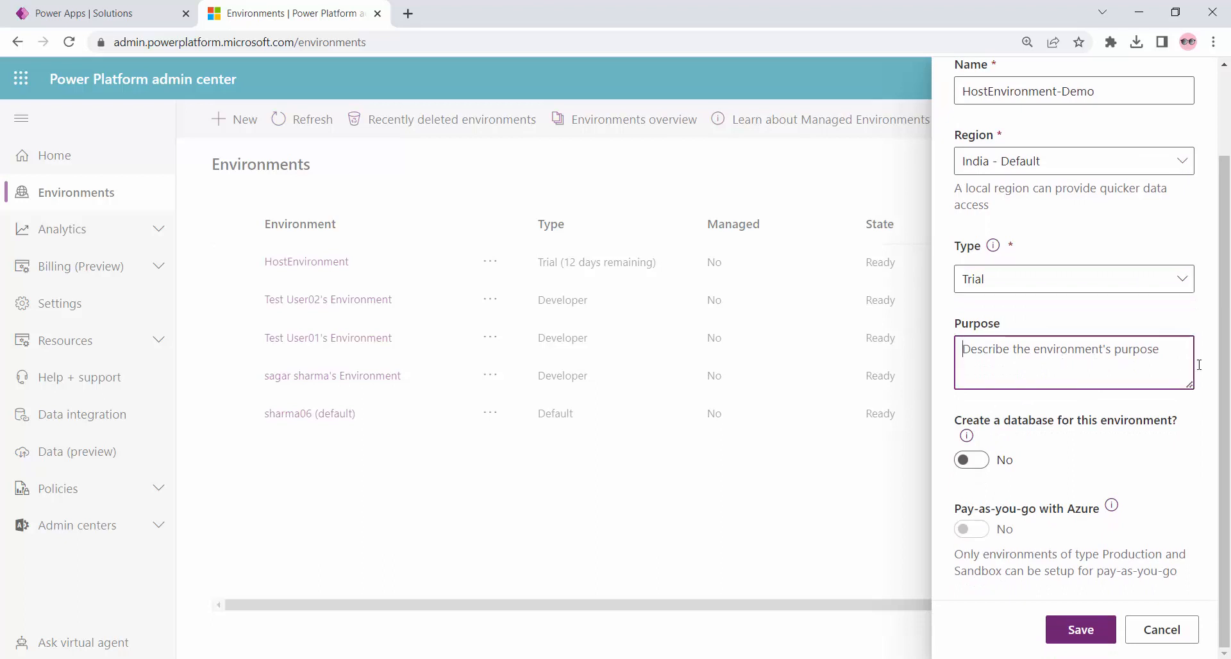
pyautogui.click(981, 461)
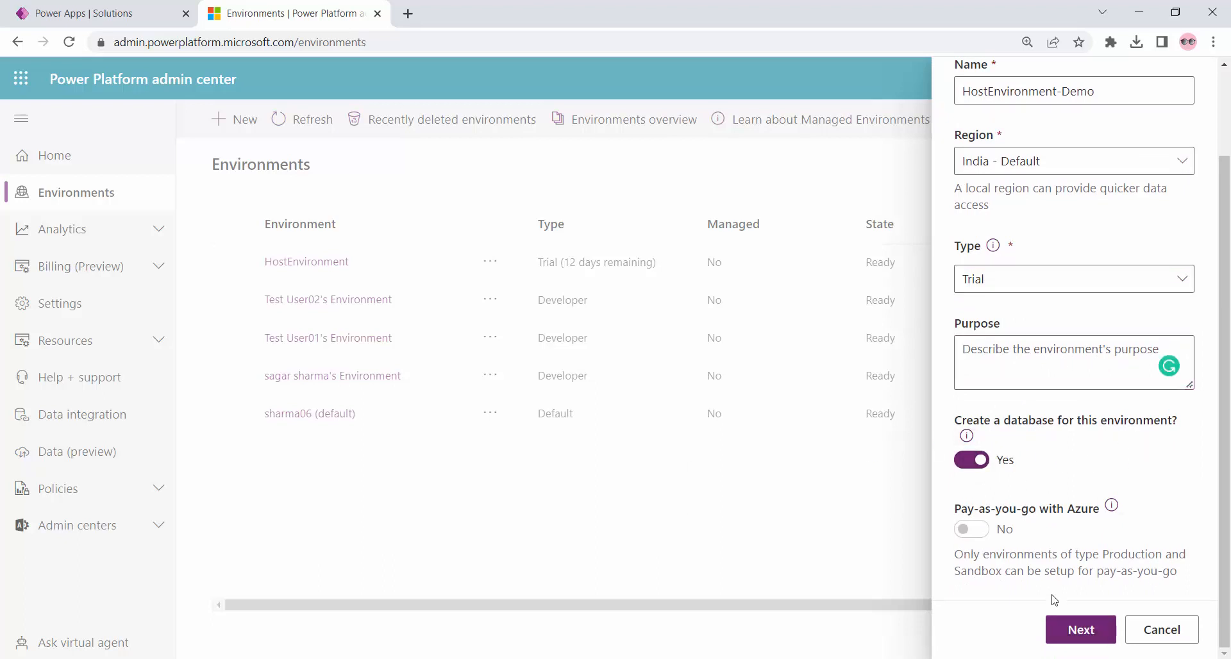
# Try to save the HostEnvironment-Demo environment with sample apps and data deployed to its database
pyautogui.click(1081, 633)
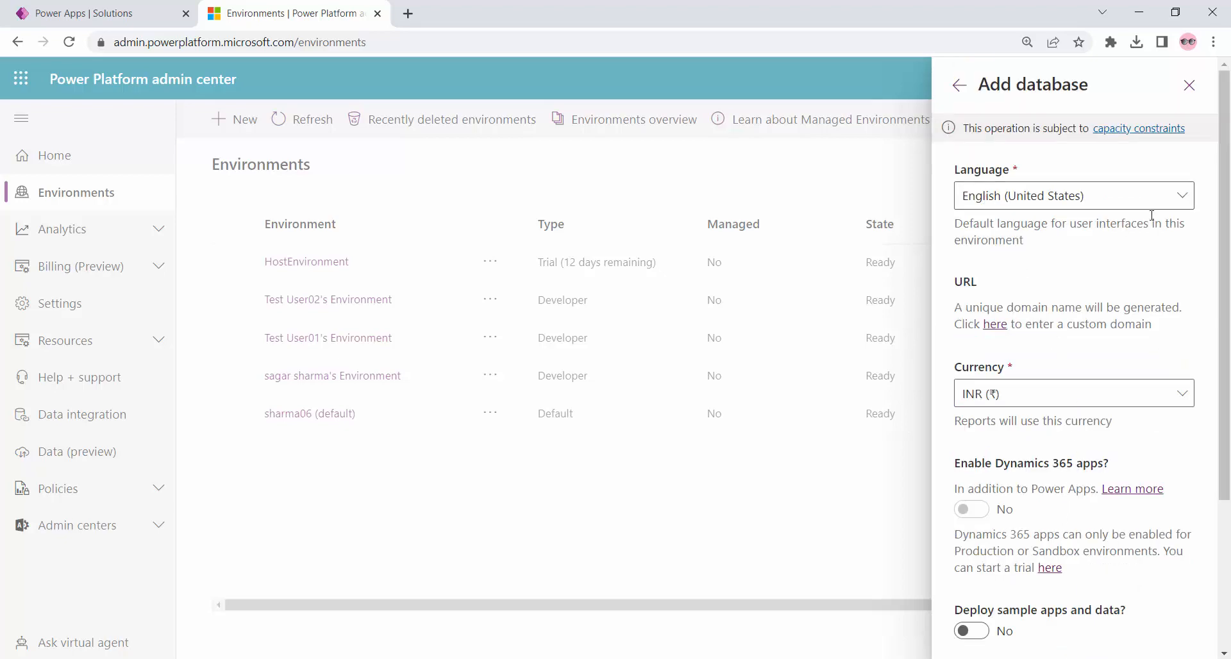
pyautogui.scroll(-3, 1056, 416)
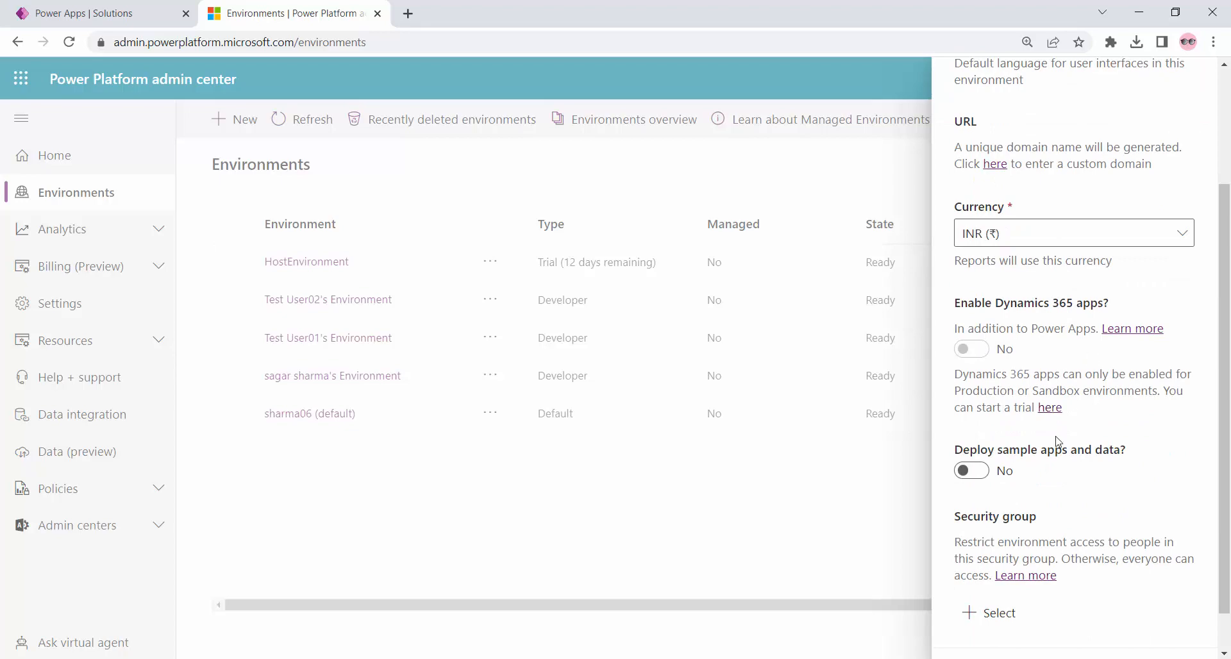
pyautogui.click(988, 473)
pyautogui.scroll(-1, 1166, 481)
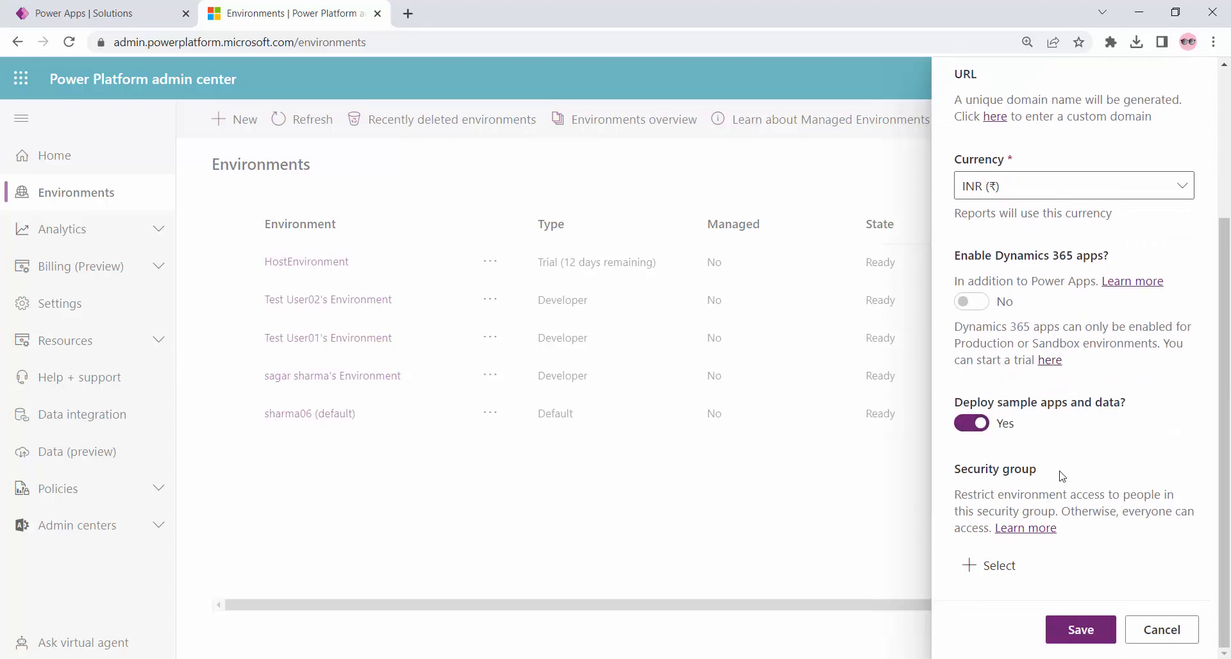
pyautogui.click(1099, 631)
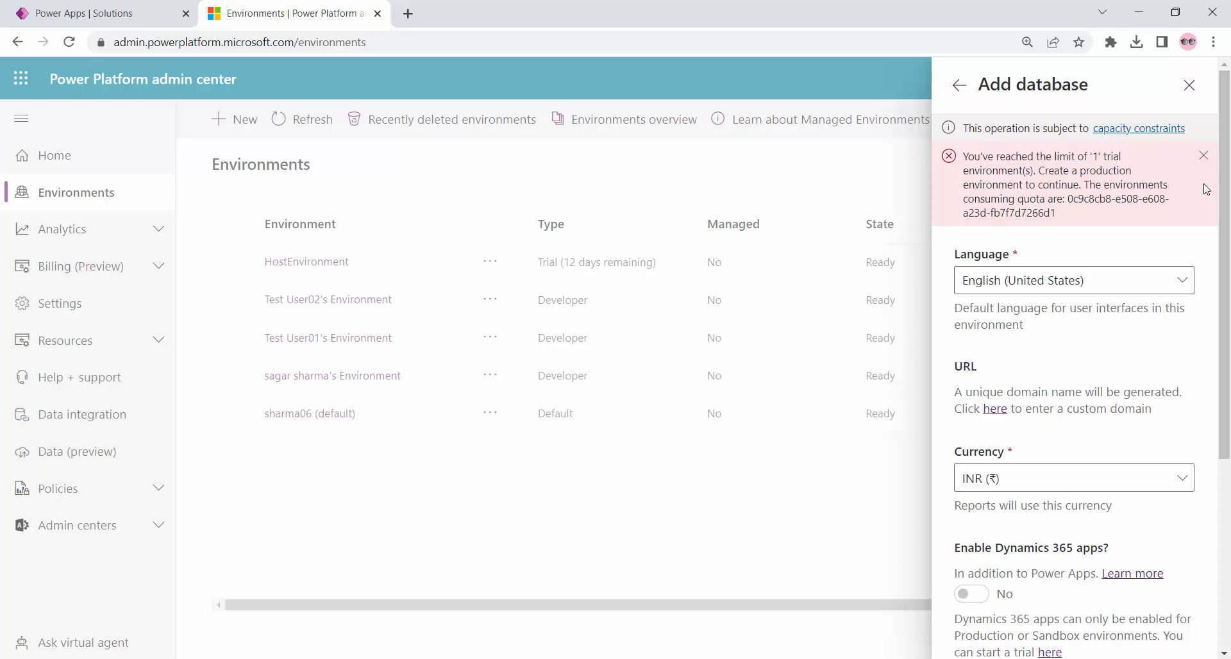
# Delete the existing HostEnvironment trial environment and refresh the environments list
pyautogui.click(797, 491)
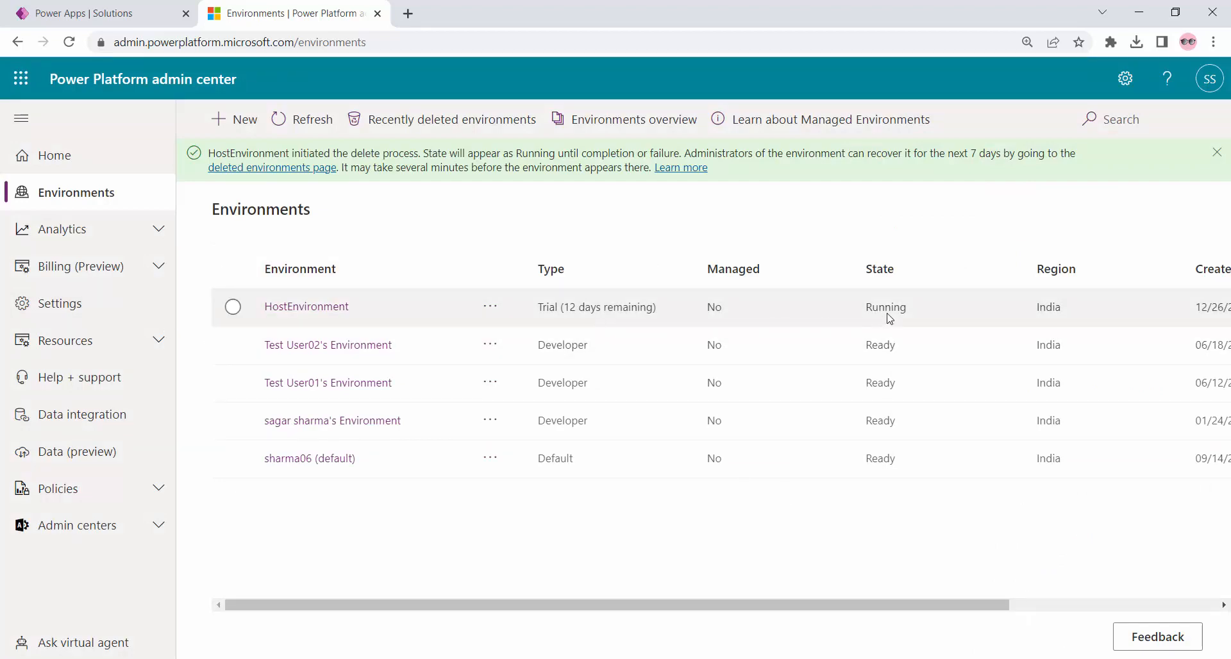
pyautogui.click(282, 121)
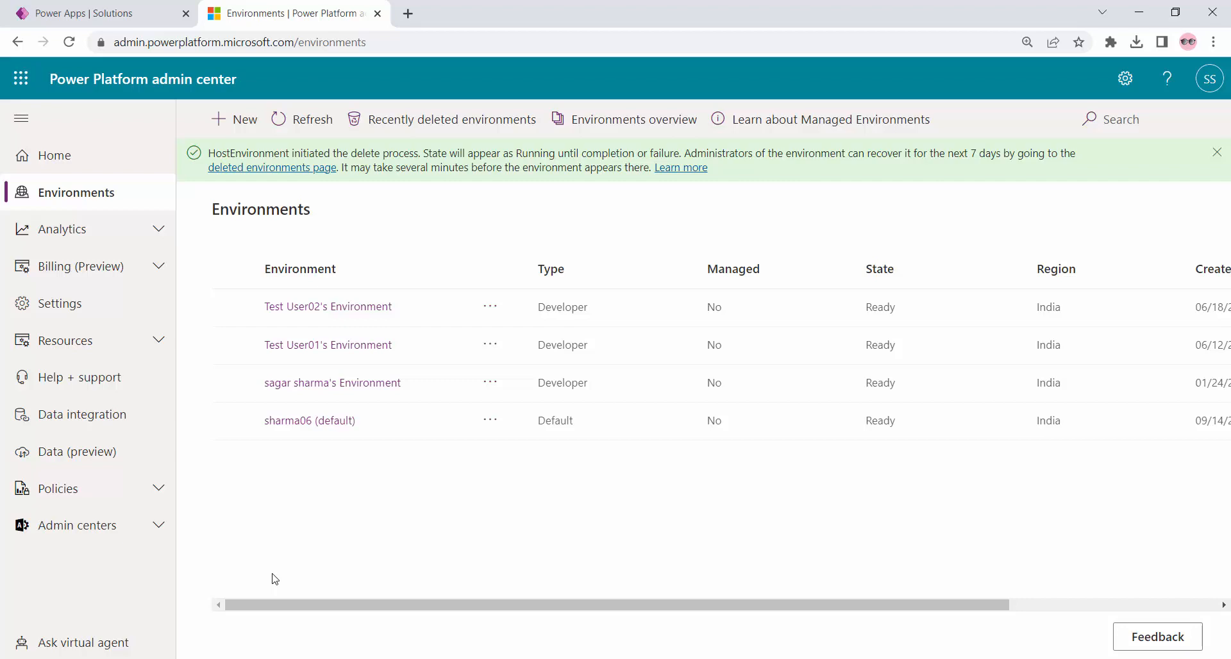
pyautogui.click(286, 122)
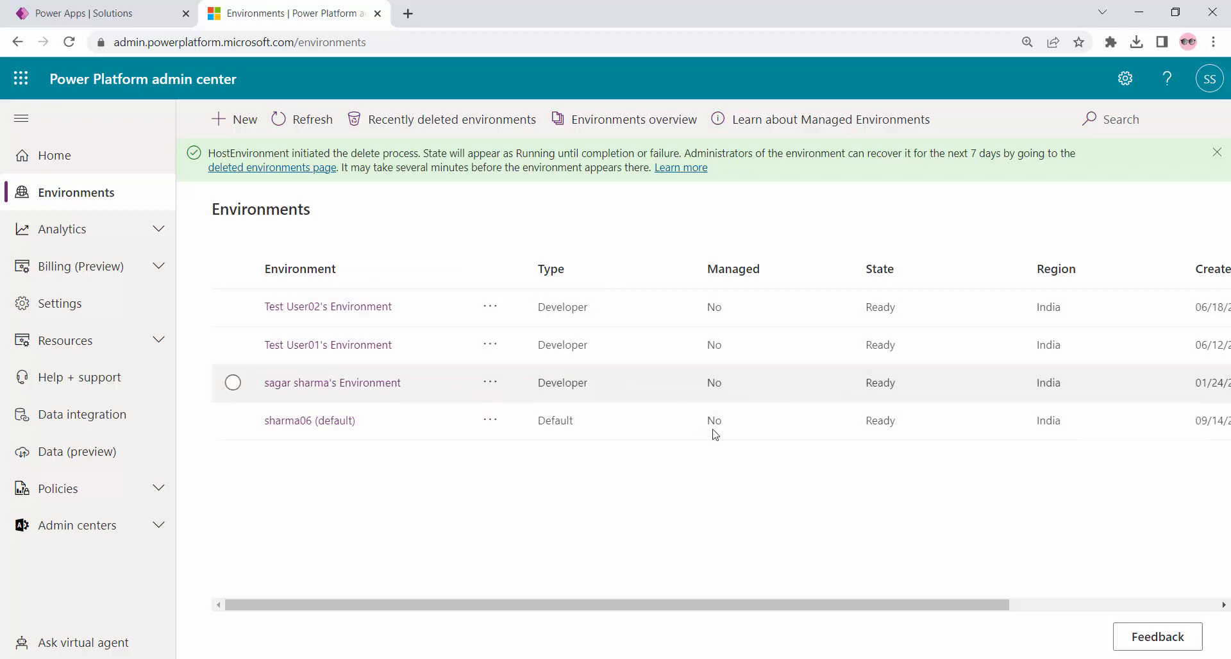
# Start a new environment named HostEnvironment with type Trial and enable creating a database for it
pyautogui.click(219, 119)
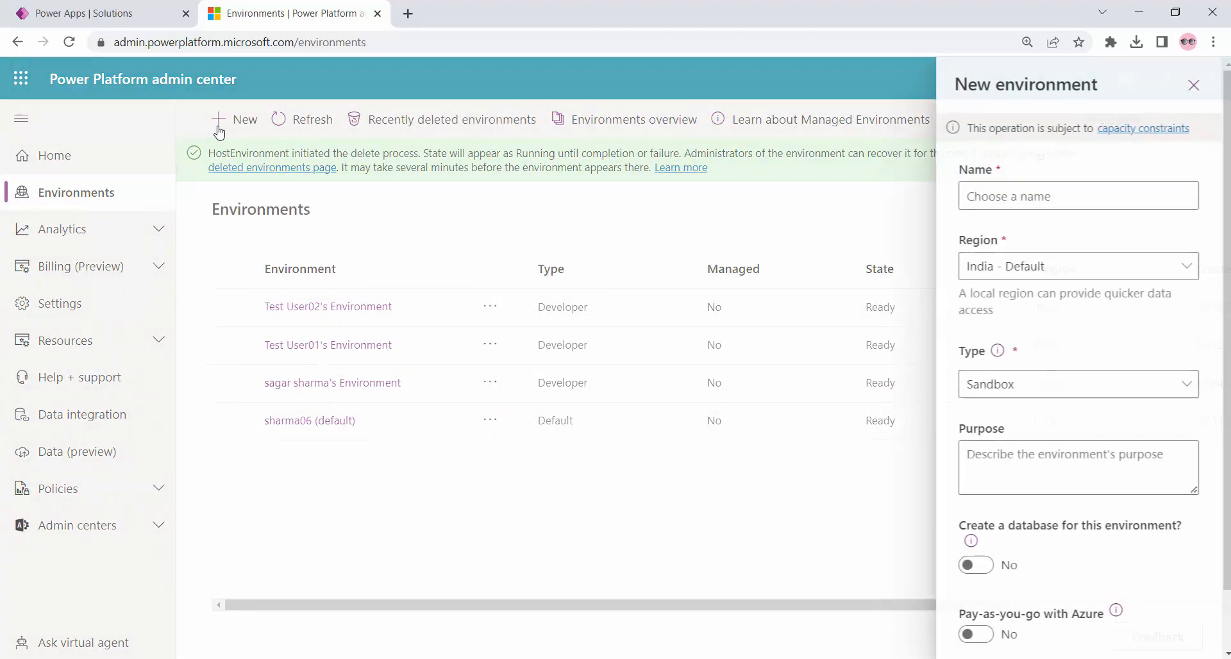
pyautogui.click(1016, 195)
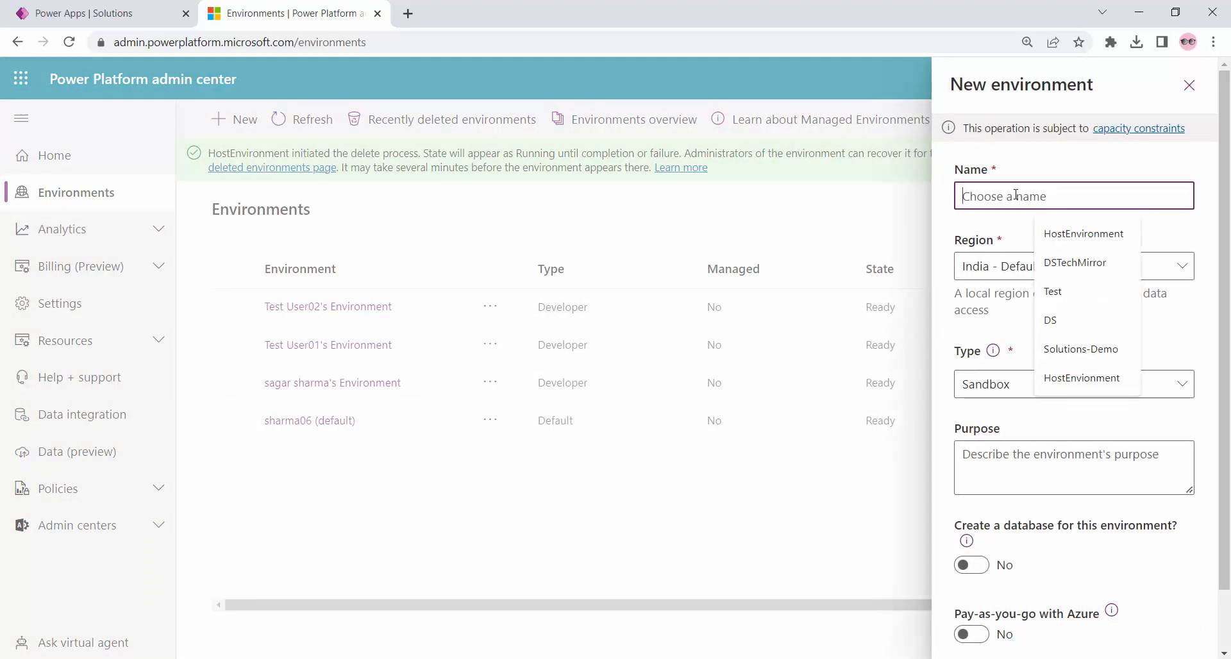
pyautogui.click(1077, 234)
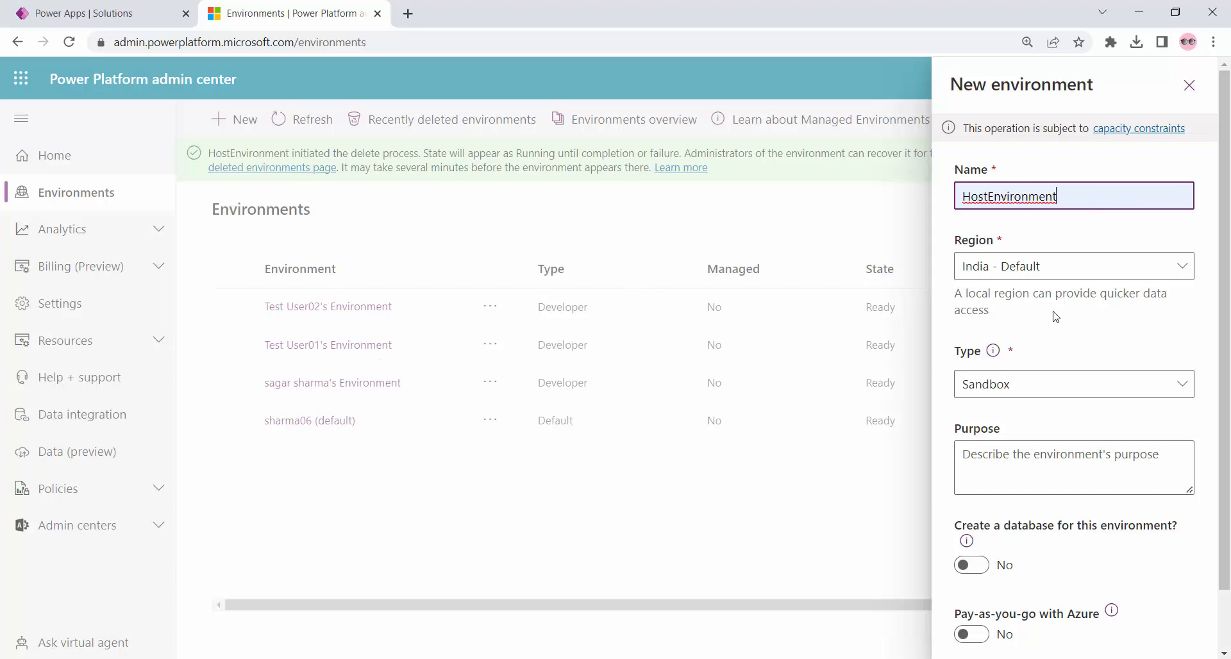
pyautogui.click(1071, 385)
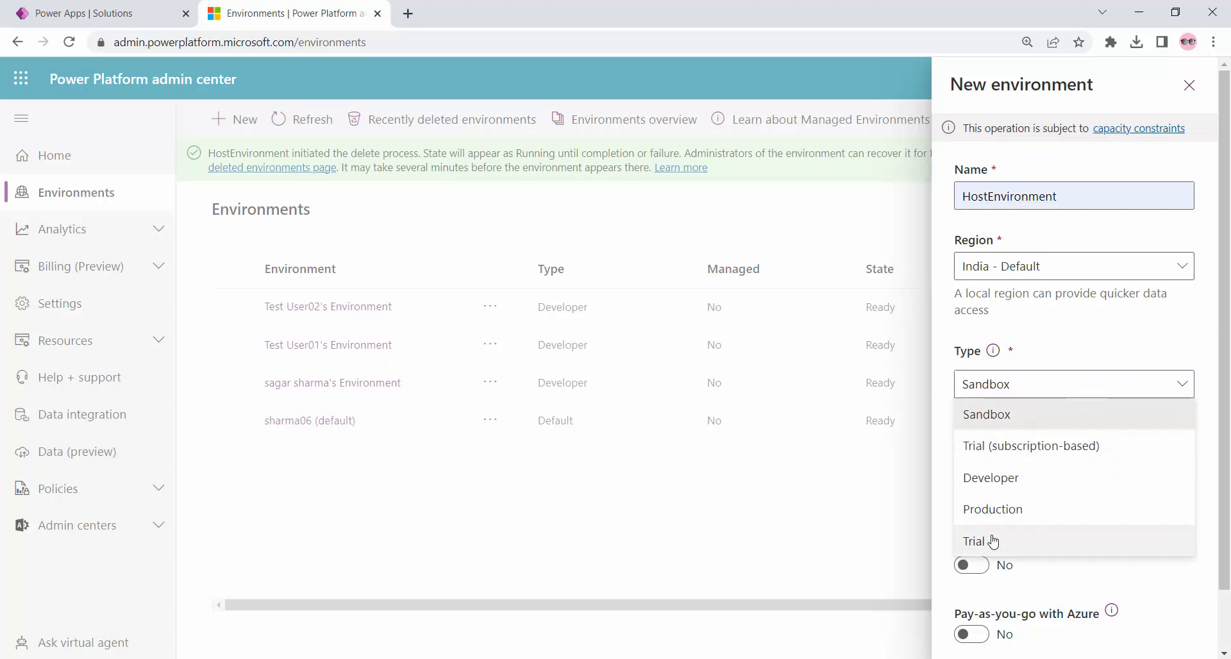
pyautogui.click(992, 541)
pyautogui.scroll(-3, 1068, 447)
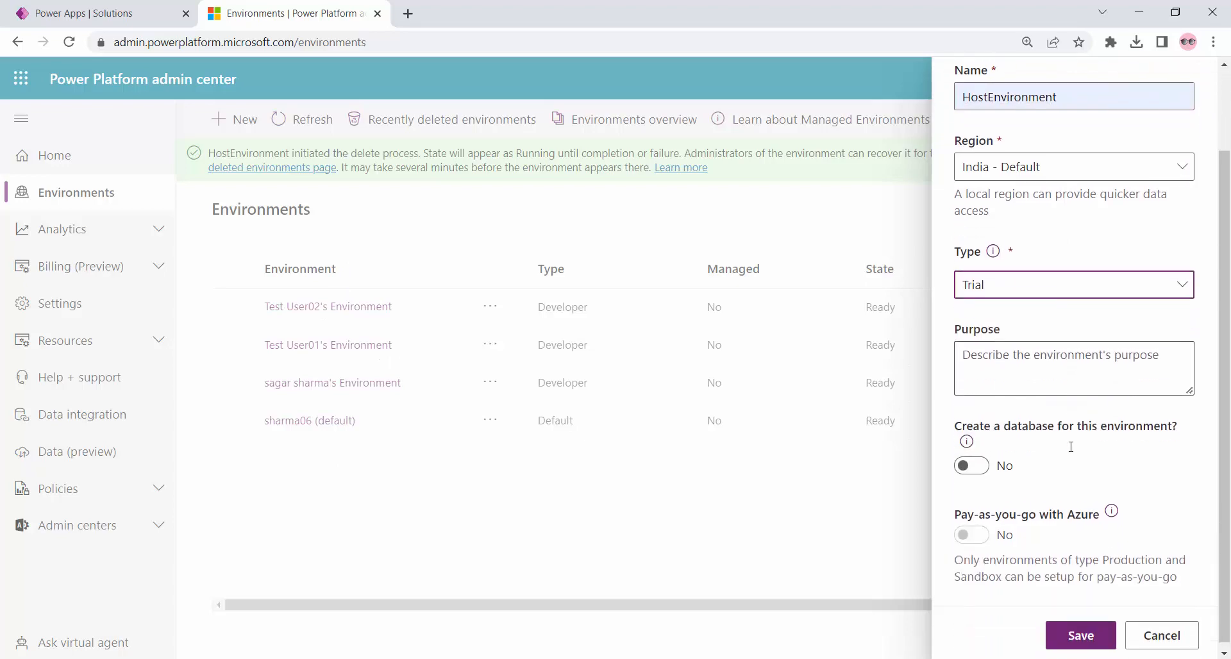
pyautogui.click(971, 460)
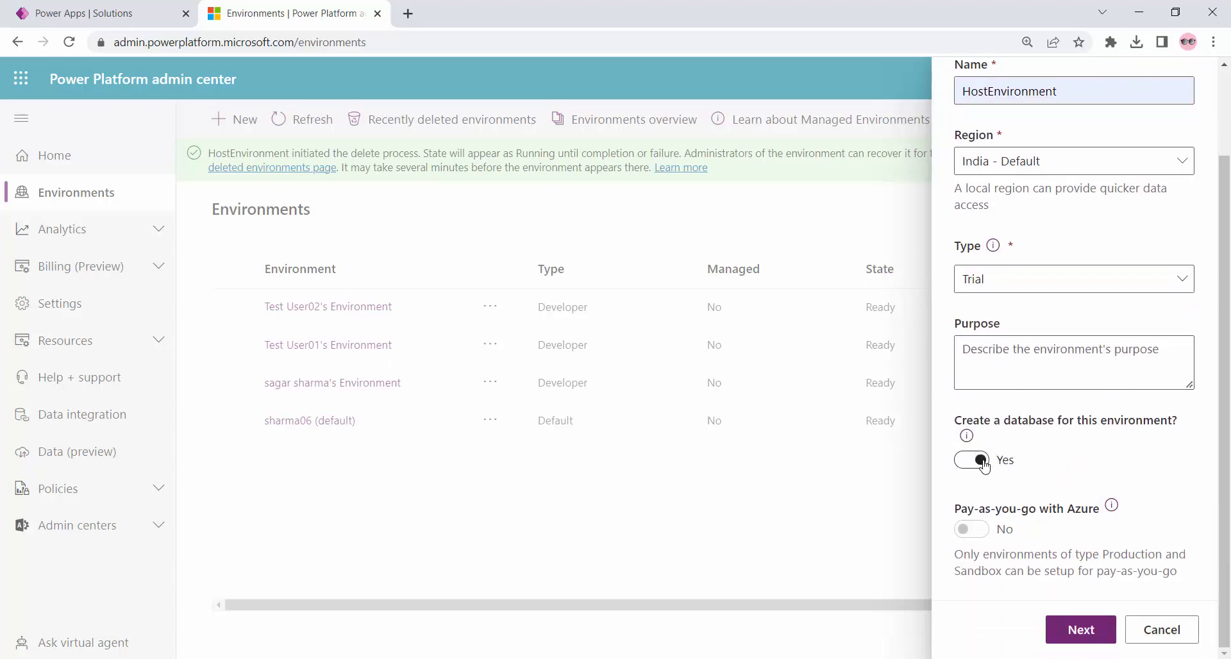
# Enable deployment of sample apps and data for the HostEnvironment database and save the new environment
pyautogui.click(1067, 629)
pyautogui.scroll(-3, 1070, 418)
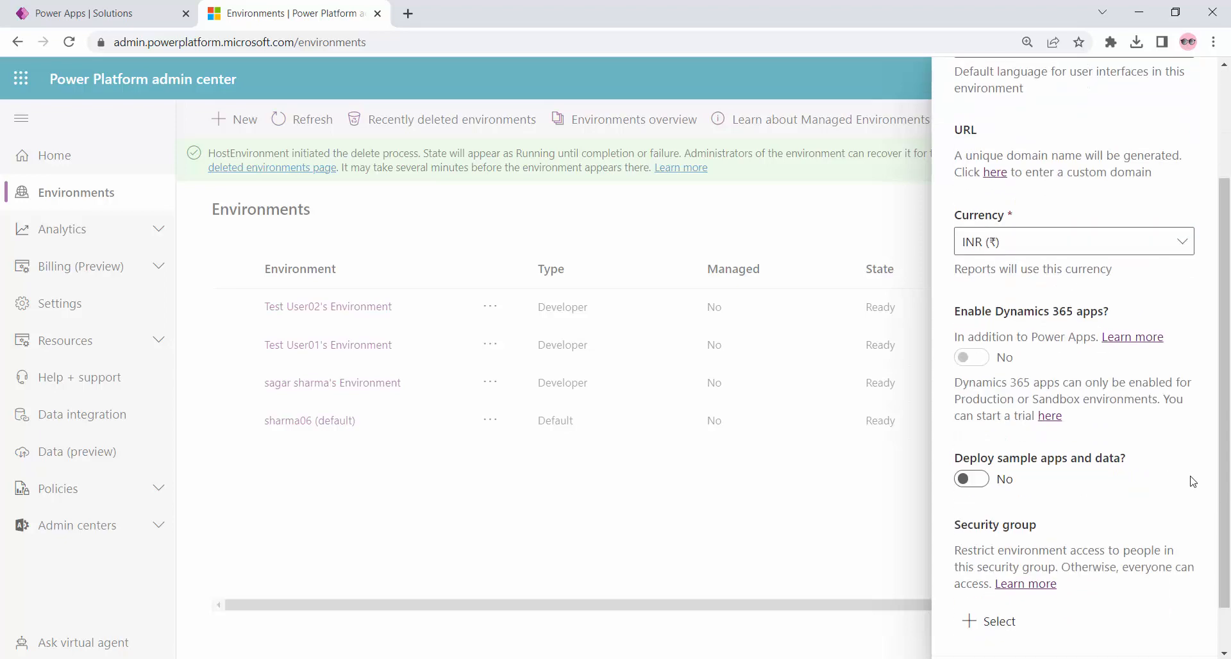
pyautogui.click(971, 423)
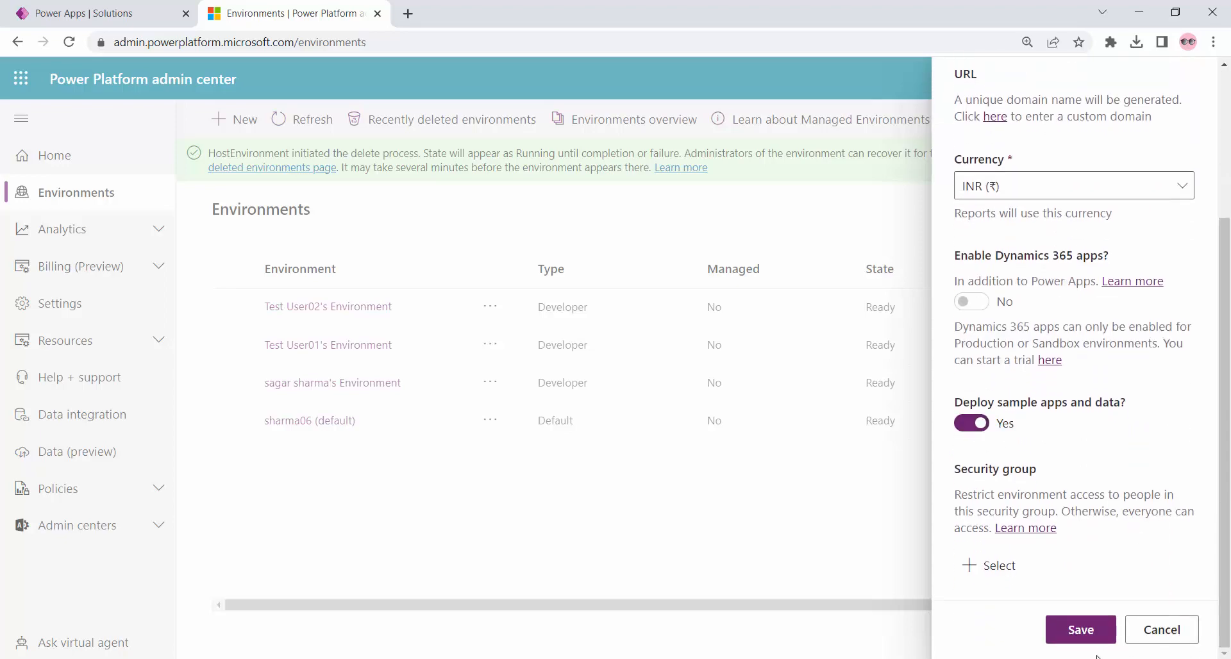
pyautogui.click(1089, 629)
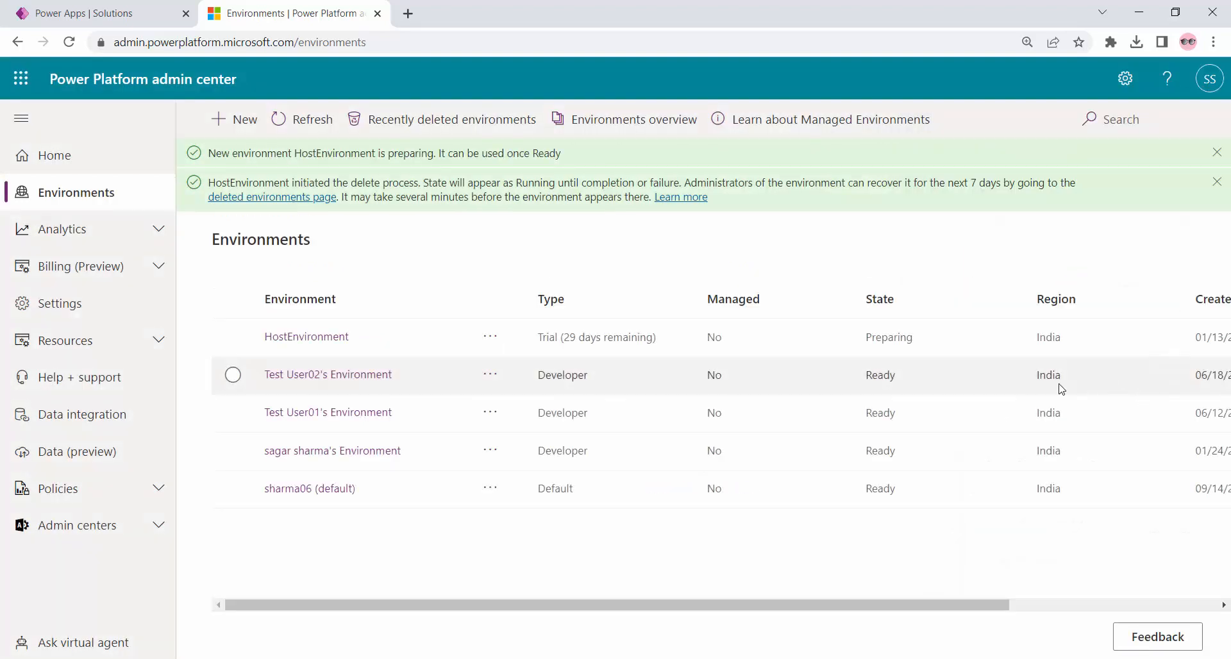
# Check the Environments For Pipelines slide in PowerPoint, and view the details of the developer environment listed just above the default one in the admin center
pyautogui.hotkey('alt', 'Tab')
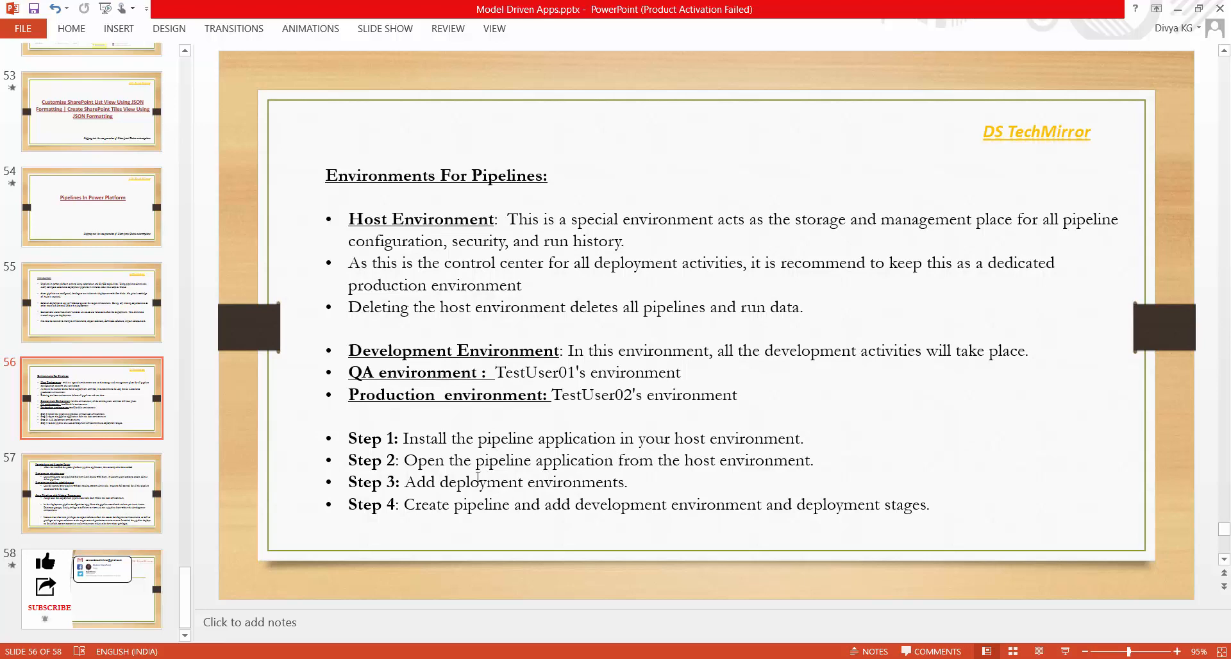
pyautogui.hotkey('alt', 'Tab')
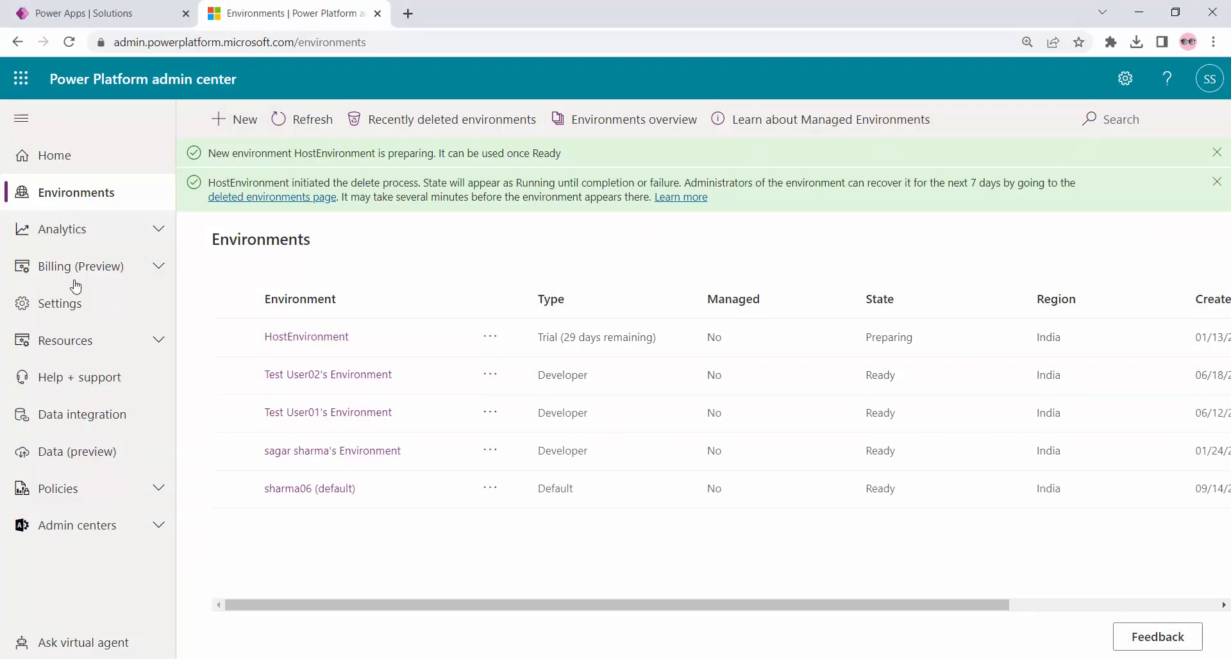
pyautogui.click(301, 456)
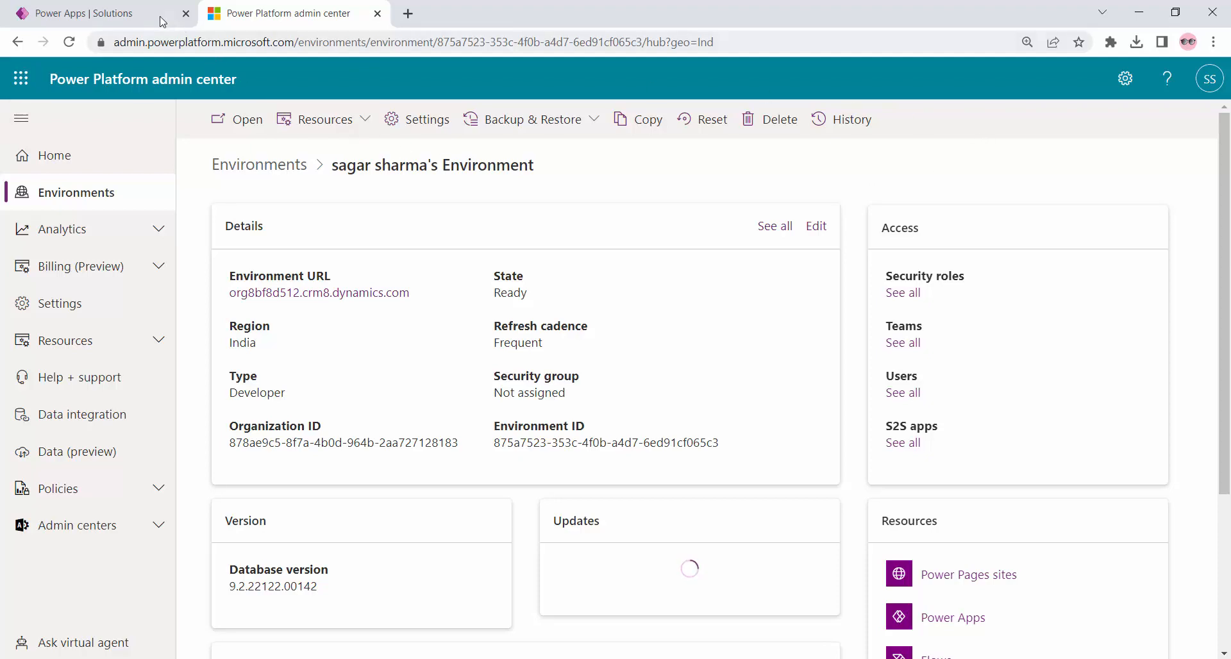
# Switch to Power Apps, open the DSTechMirror-SolutionForPipelineDemo solution and close the settings pane
pyautogui.click(84, 13)
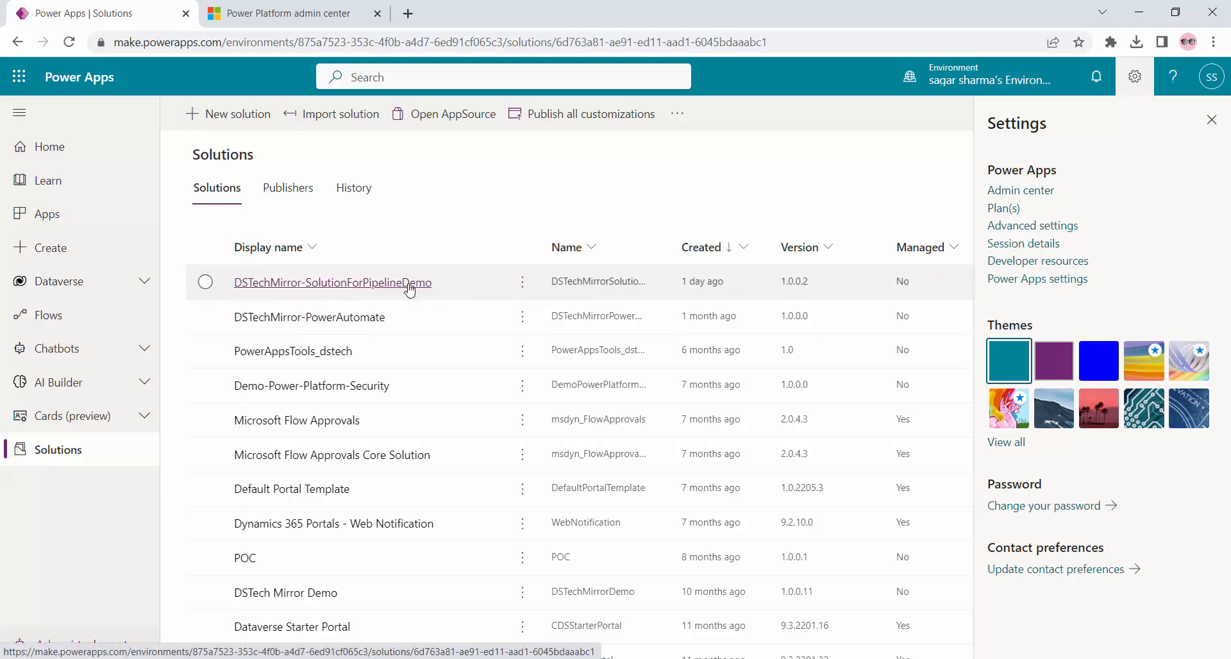
pyautogui.click(410, 289)
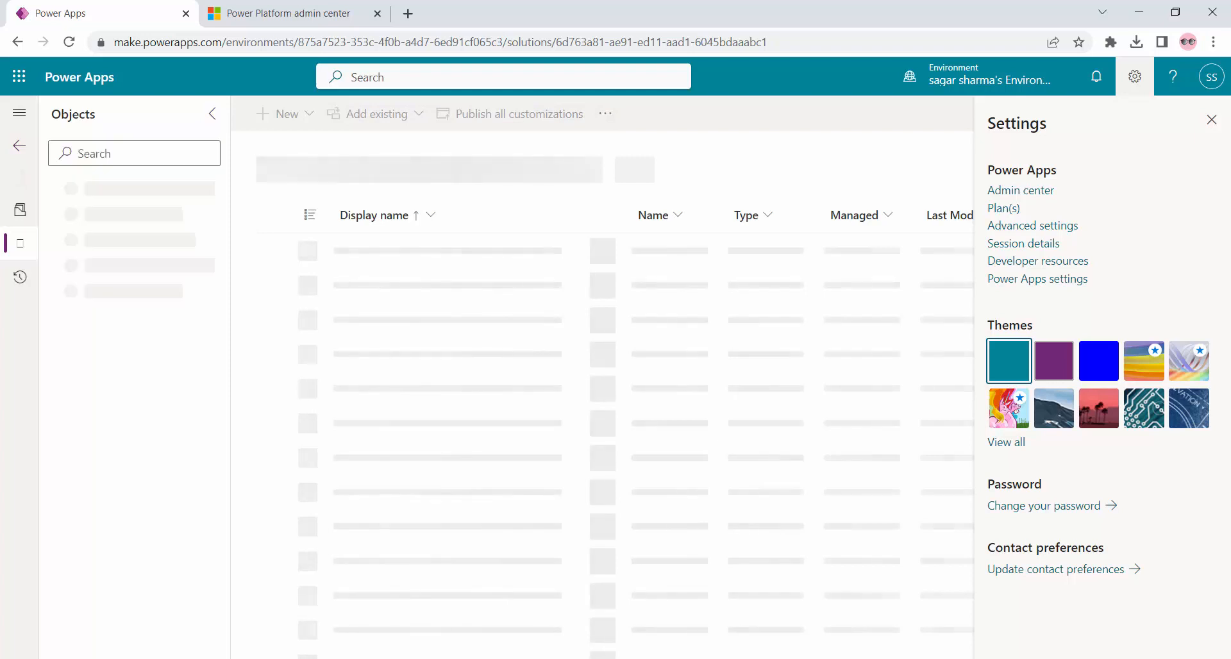
pyautogui.click(1211, 123)
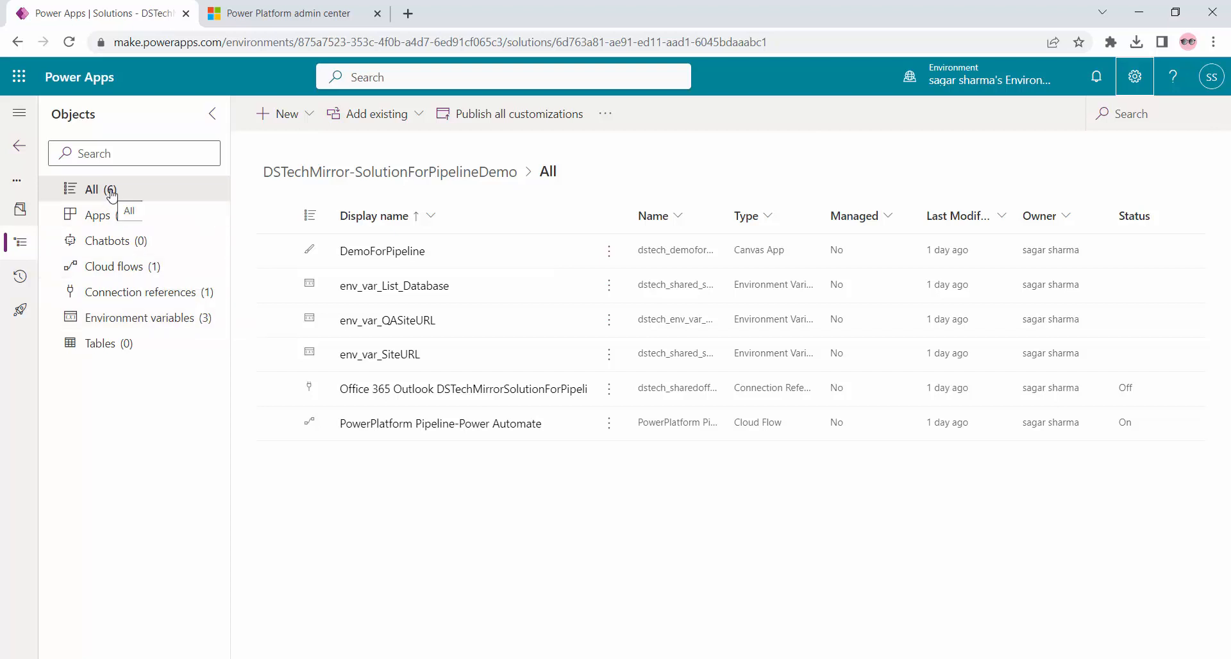
# Play the solution's DemoForPipeline canvas app in a separate tab and return to the solution
pyautogui.click(160, 221)
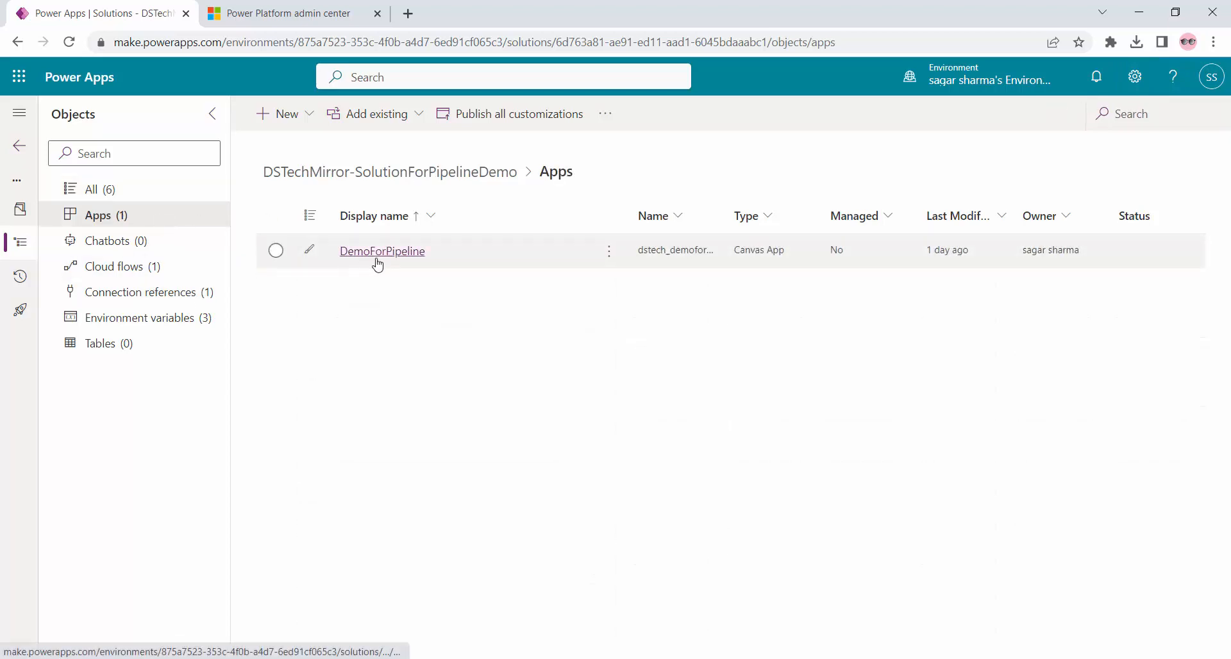
pyautogui.click(608, 256)
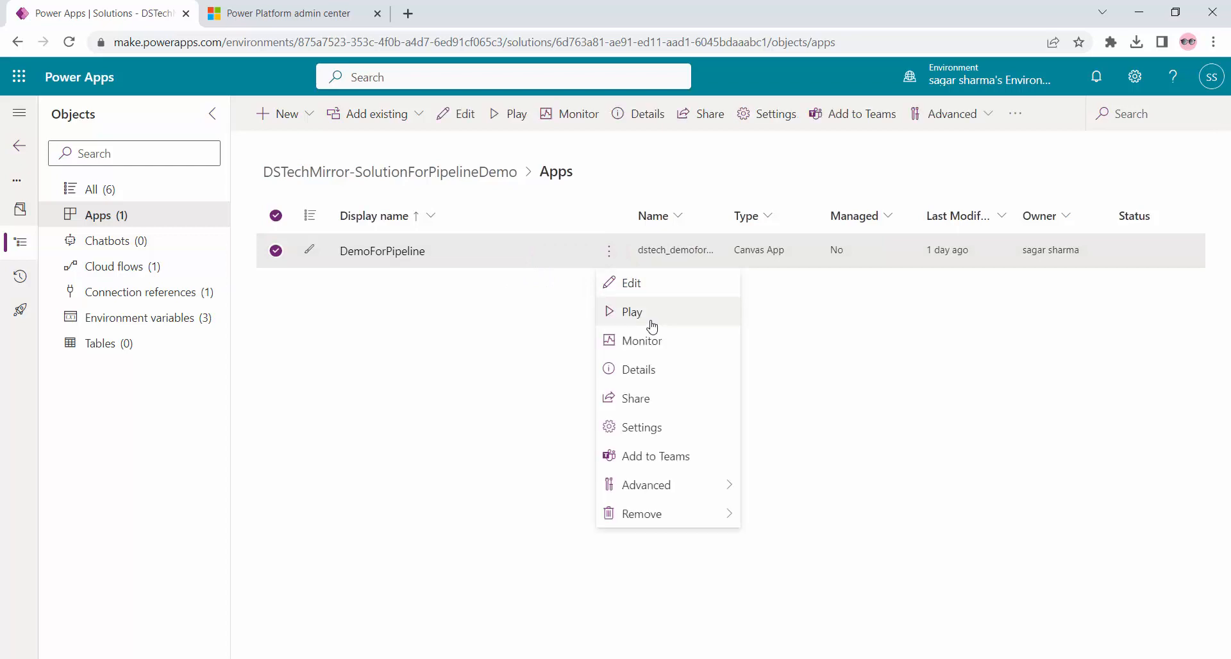
pyautogui.click(662, 321)
pyautogui.click(131, 10)
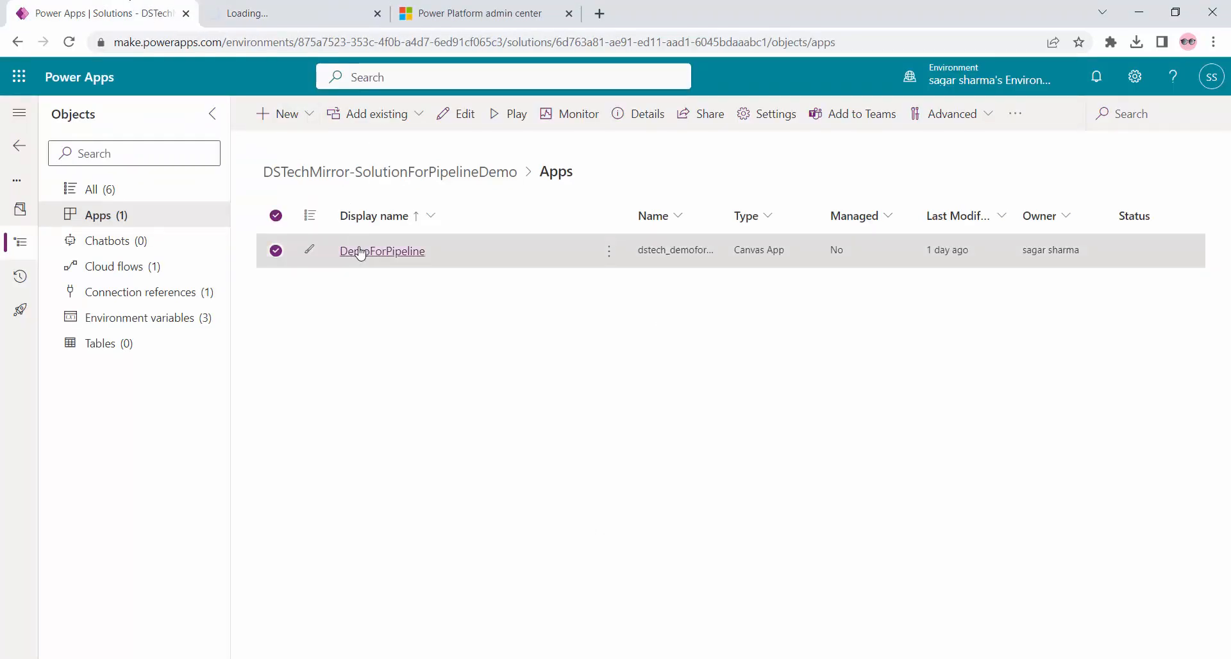
# Look over the solution's cloud flows and environment variables
pyautogui.click(121, 270)
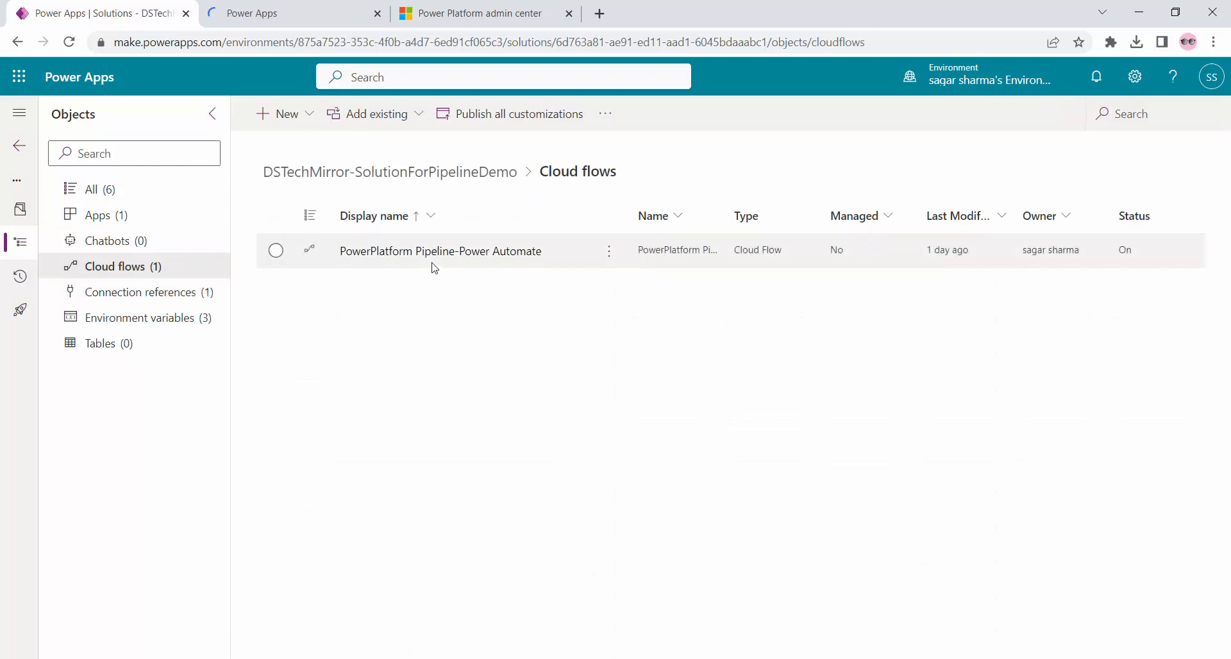
pyautogui.click(141, 325)
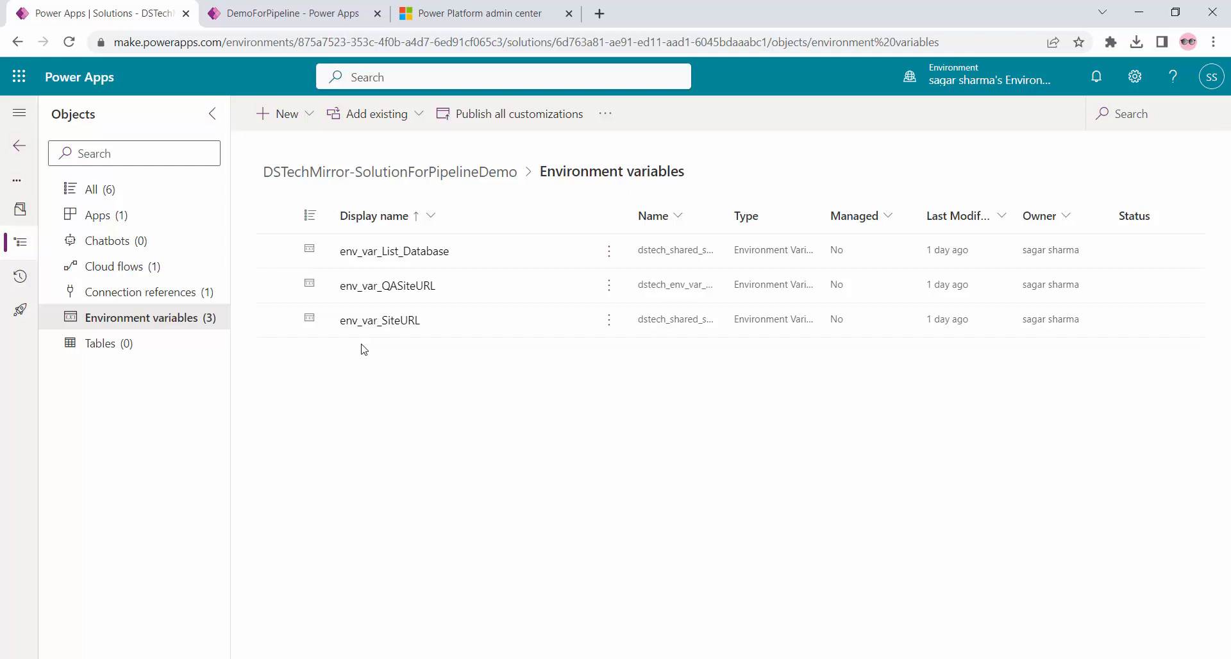
# Close the DemoForPipeline app and look over the HostEnvironment details in the Power Platform admin center
pyautogui.click(357, 18)
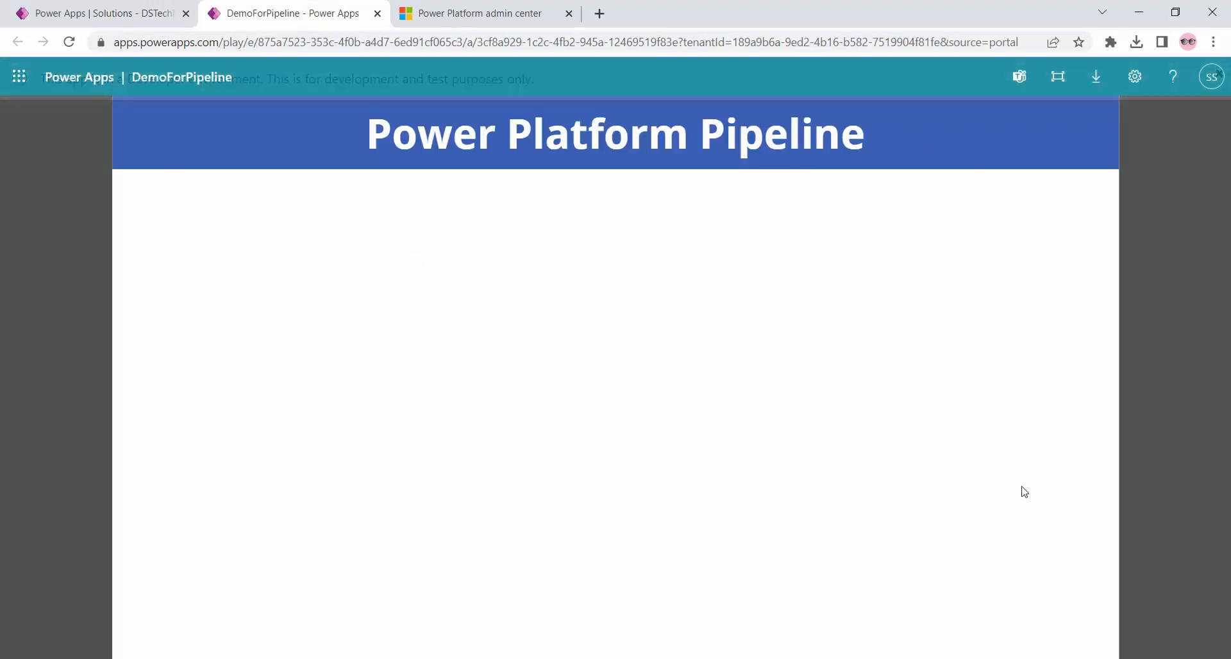
pyautogui.click(377, 14)
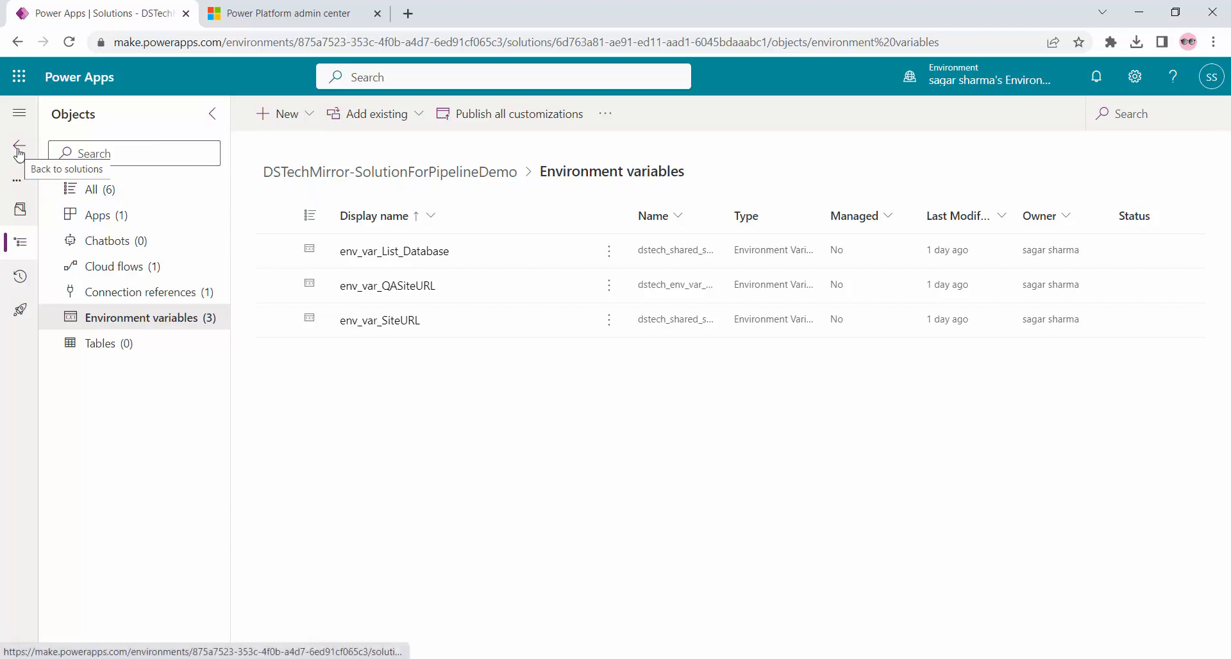
pyautogui.click(248, 7)
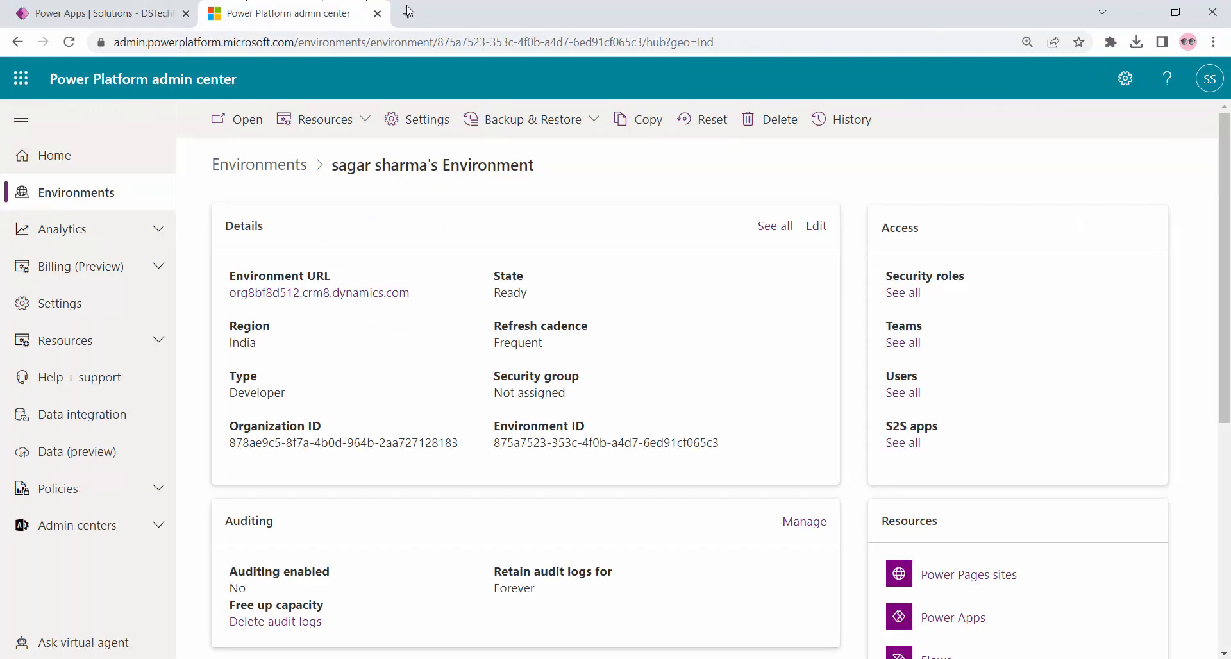
pyautogui.click(55, 197)
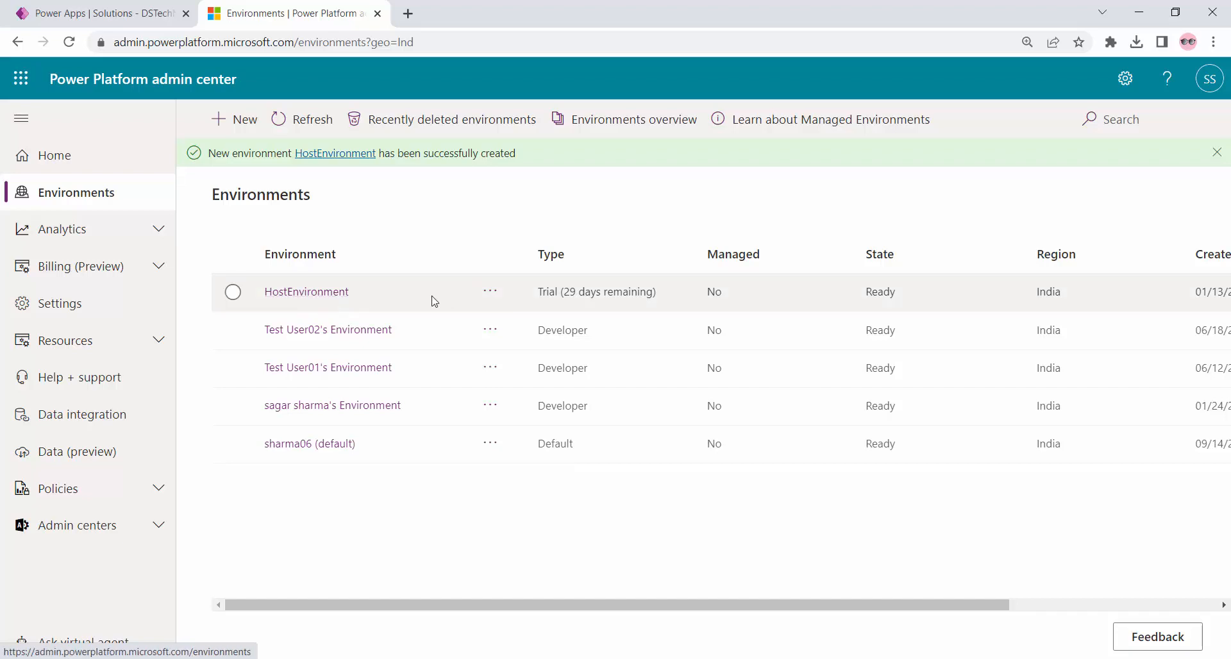
pyautogui.click(323, 296)
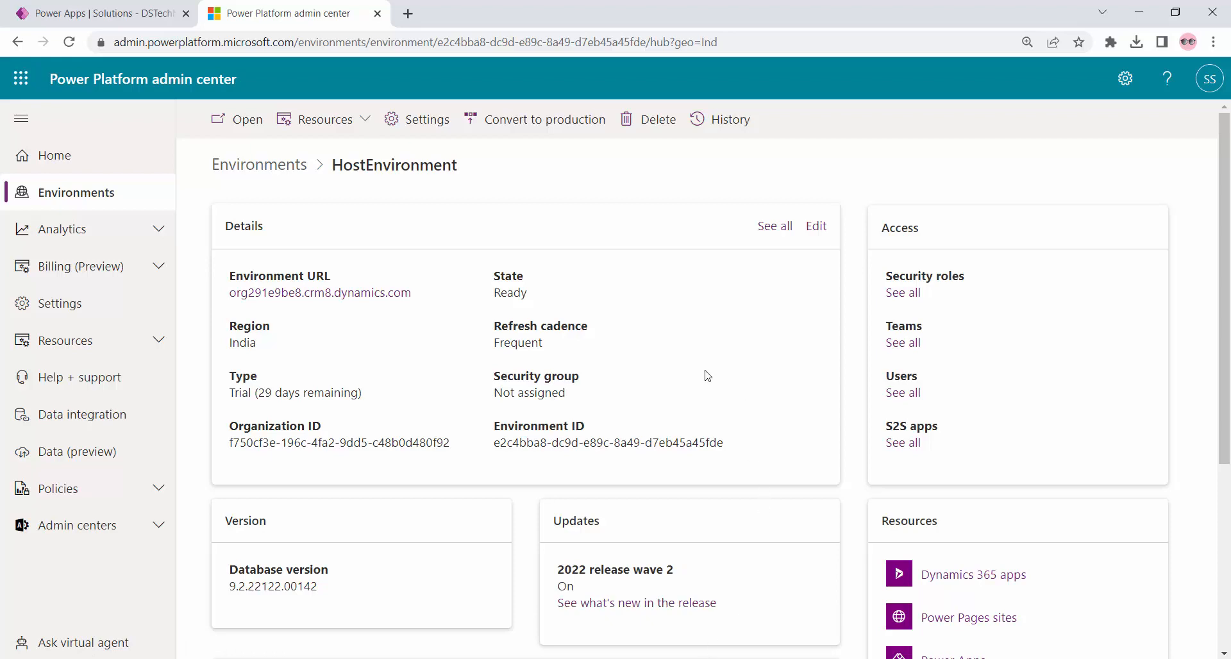
pyautogui.scroll(-4, 704, 374)
pyautogui.scroll(4, 697, 372)
# Install the Power Platform Pipelines app from the Dynamics 365 apps in HostEnvironment, agreeing to the terms of service
pyautogui.click(366, 125)
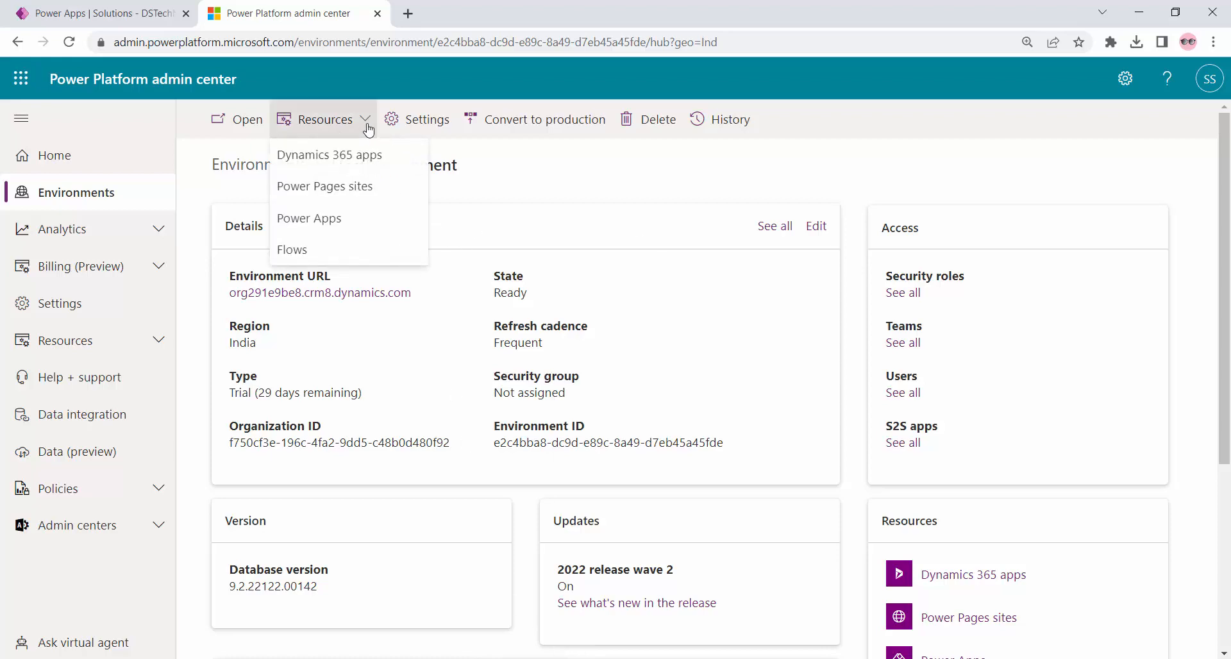
pyautogui.click(371, 163)
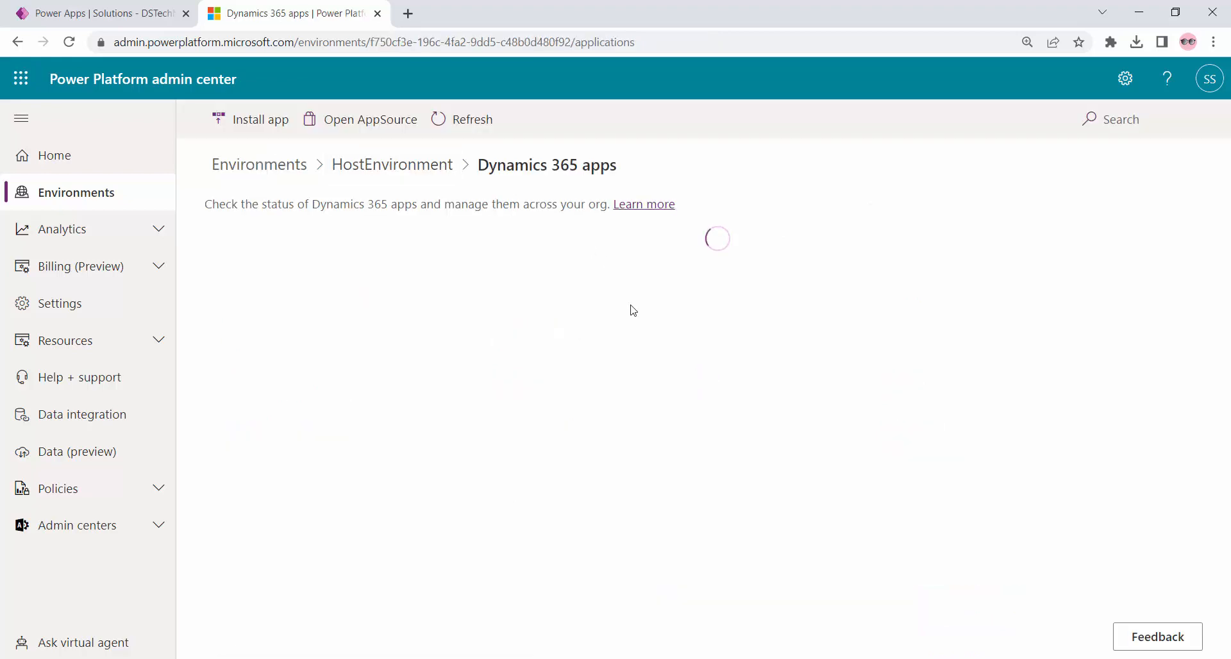
pyautogui.click(257, 133)
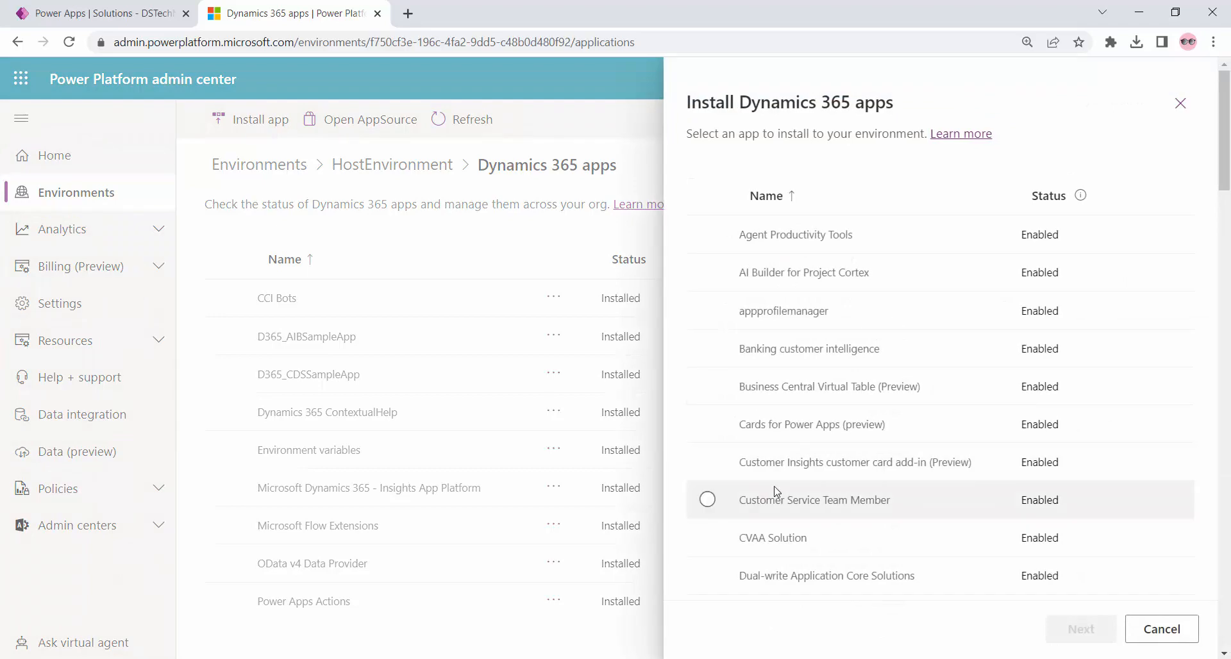
pyautogui.scroll(-12, 831, 423)
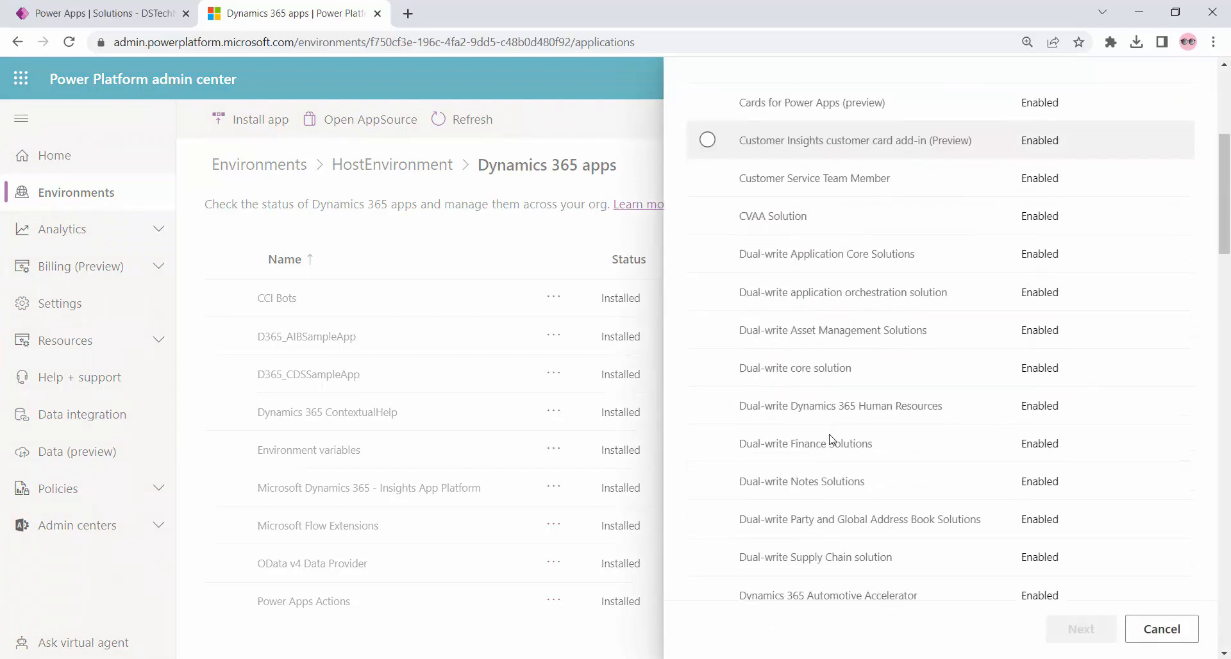
pyautogui.scroll(-20, 831, 440)
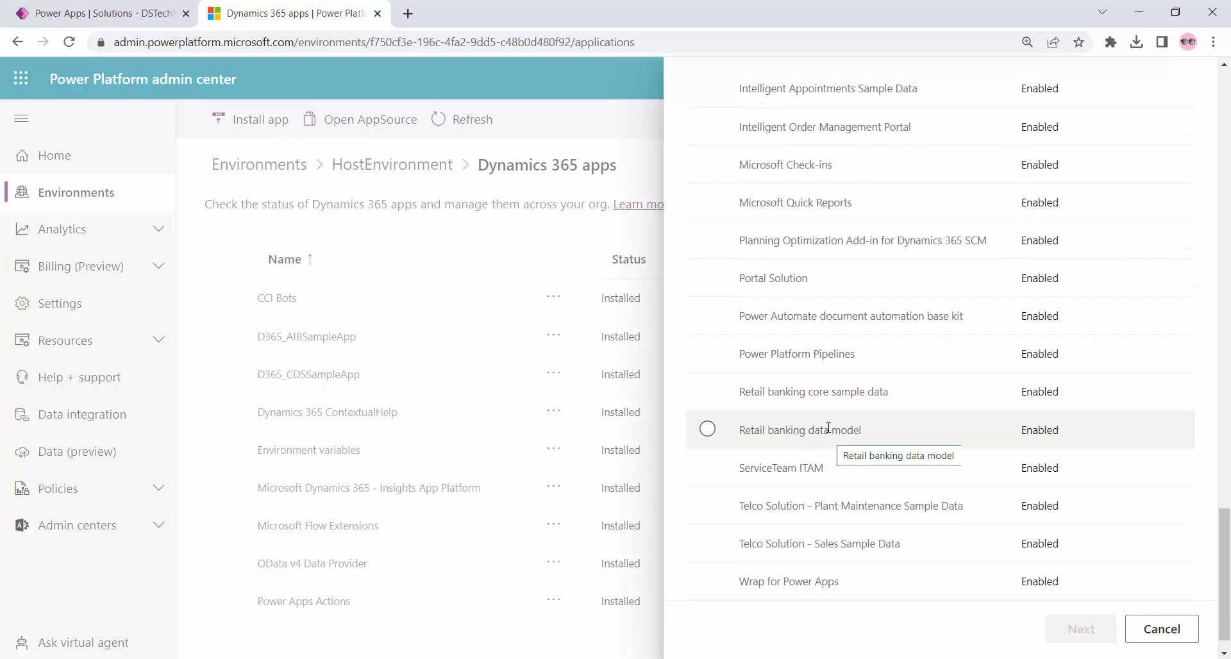
pyautogui.click(911, 367)
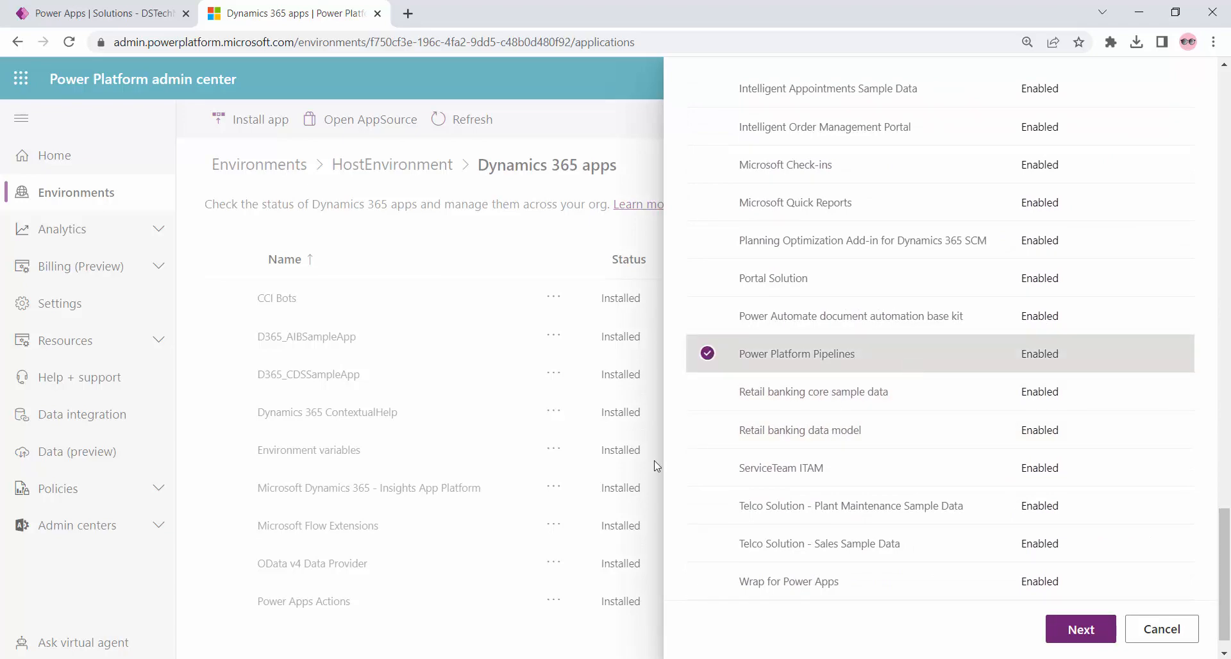
pyautogui.click(1082, 636)
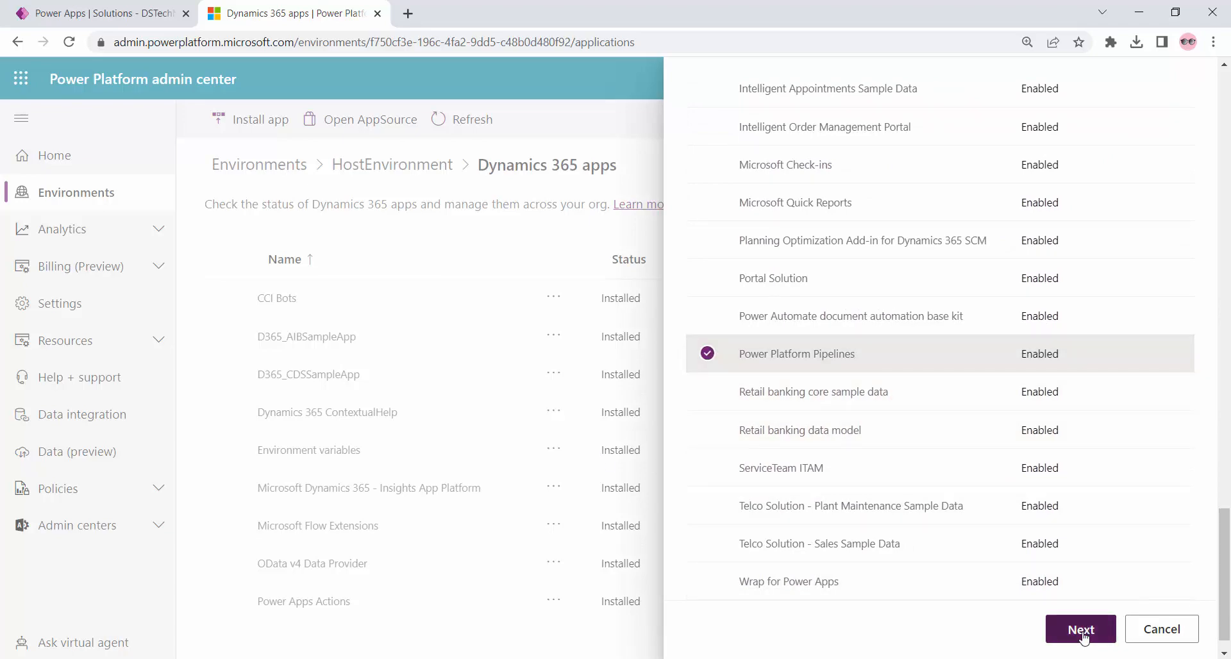
pyautogui.click(692, 413)
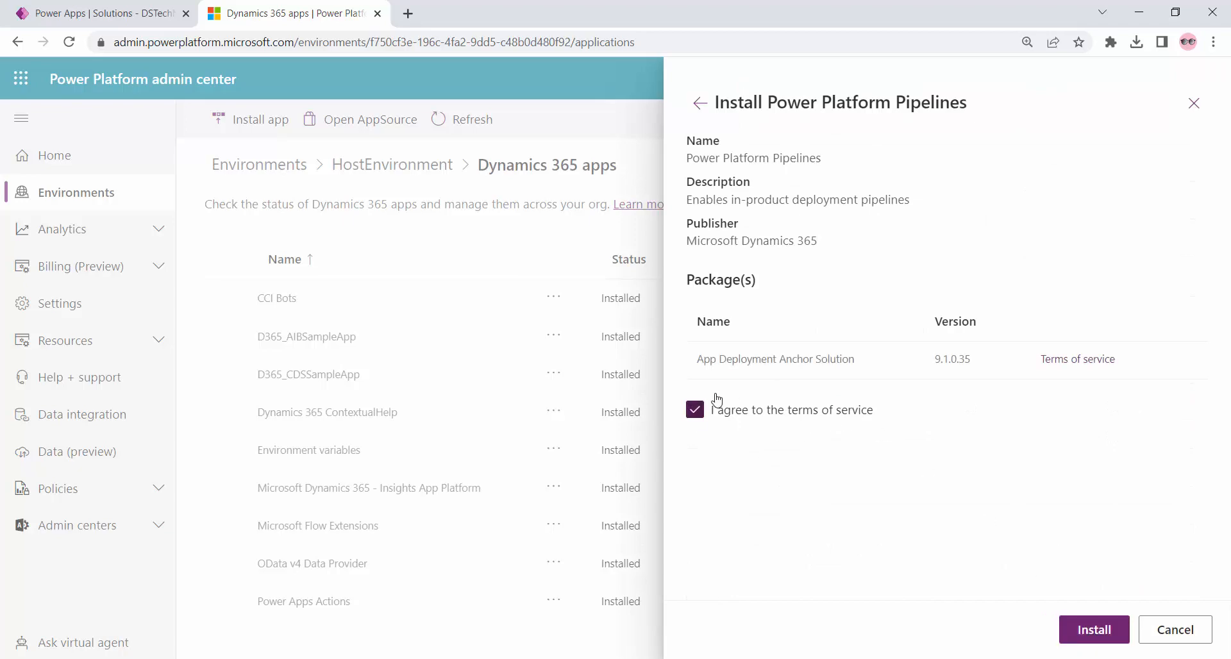
pyautogui.click(1107, 636)
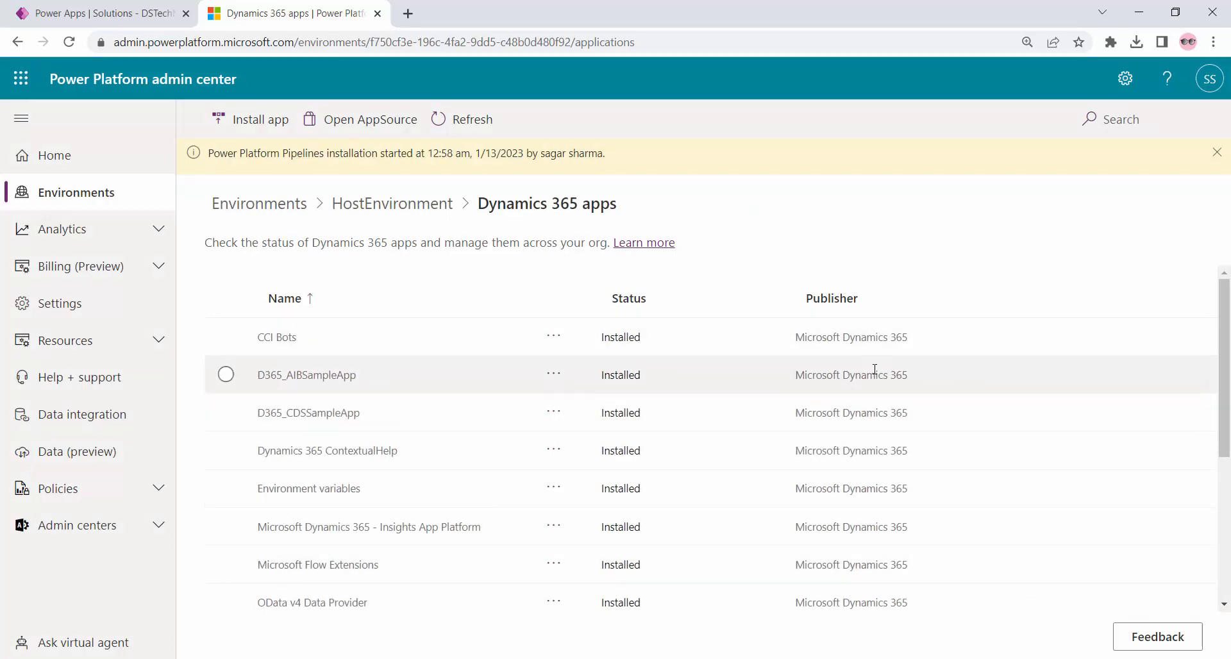
# Check the installation status of Power Platform Pipelines in HostEnvironment, reloading the page to update it
pyautogui.scroll(-5, 551, 385)
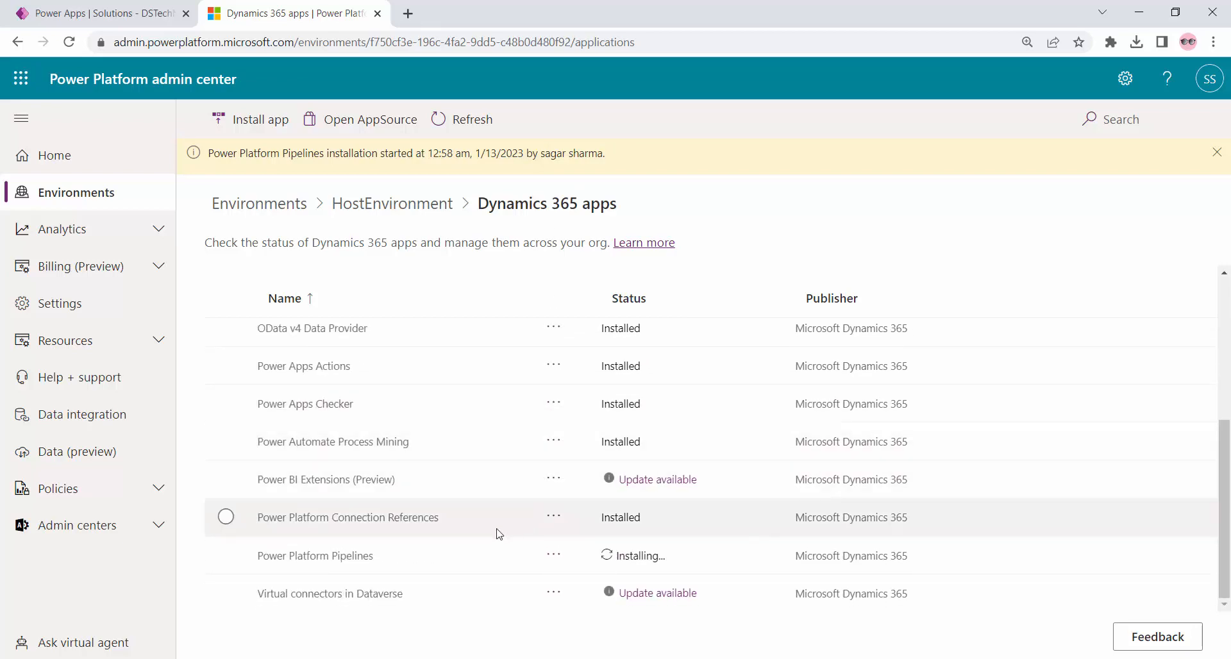
pyautogui.click(447, 572)
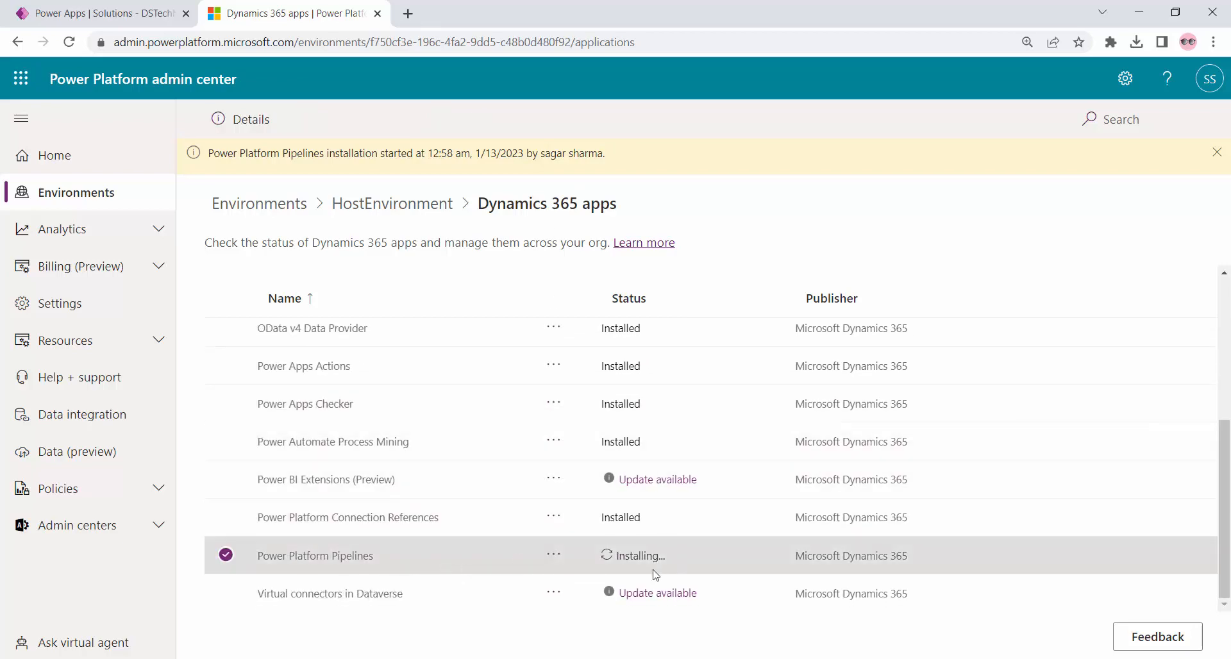
pyautogui.click(69, 42)
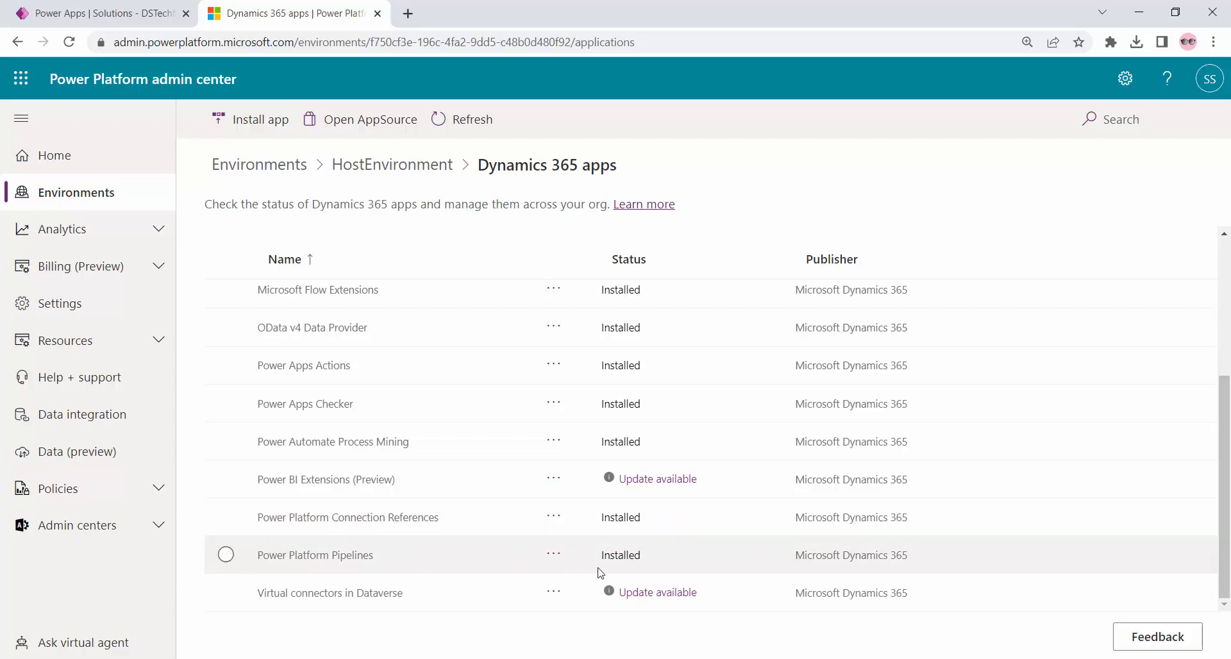
# Switch Power Apps to HostEnvironment and open its Deployment Pipeline Configuration app
pyautogui.click(96, 14)
pyautogui.click(959, 82)
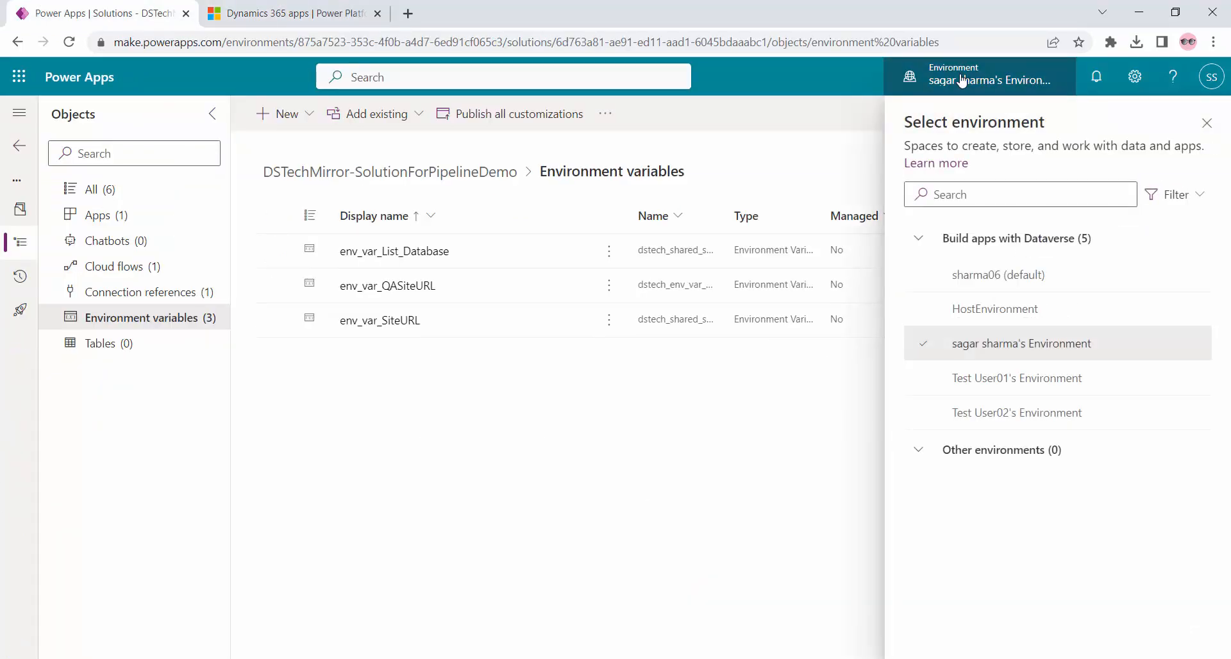
pyautogui.click(1016, 310)
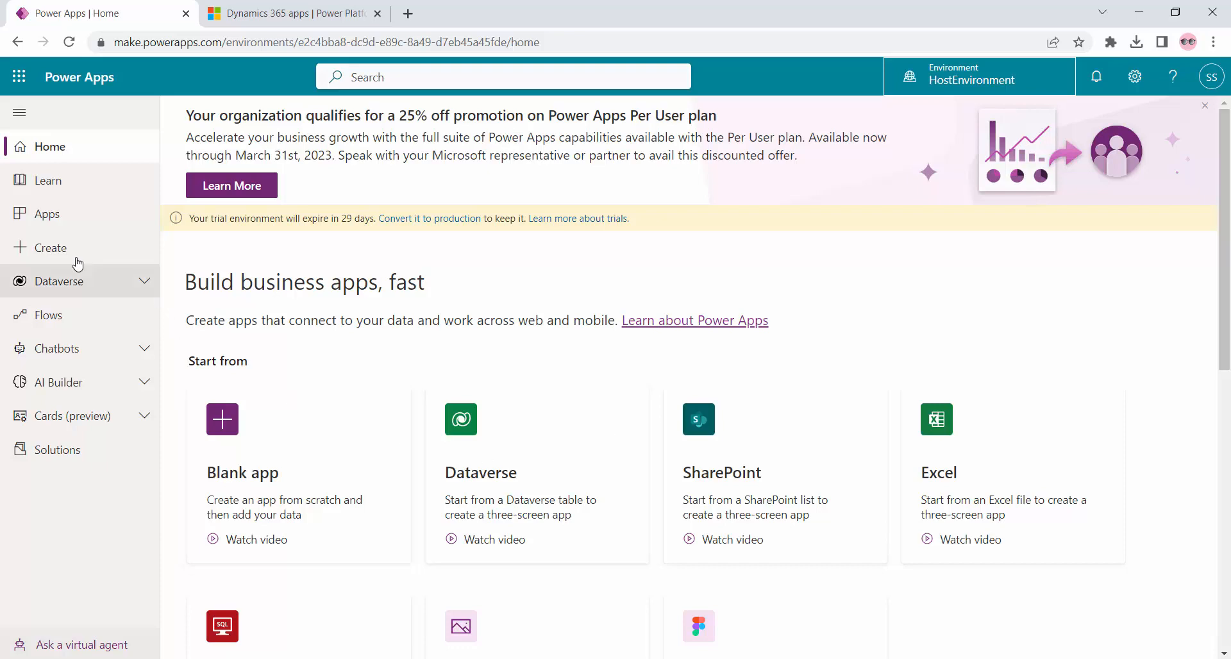
pyautogui.click(66, 218)
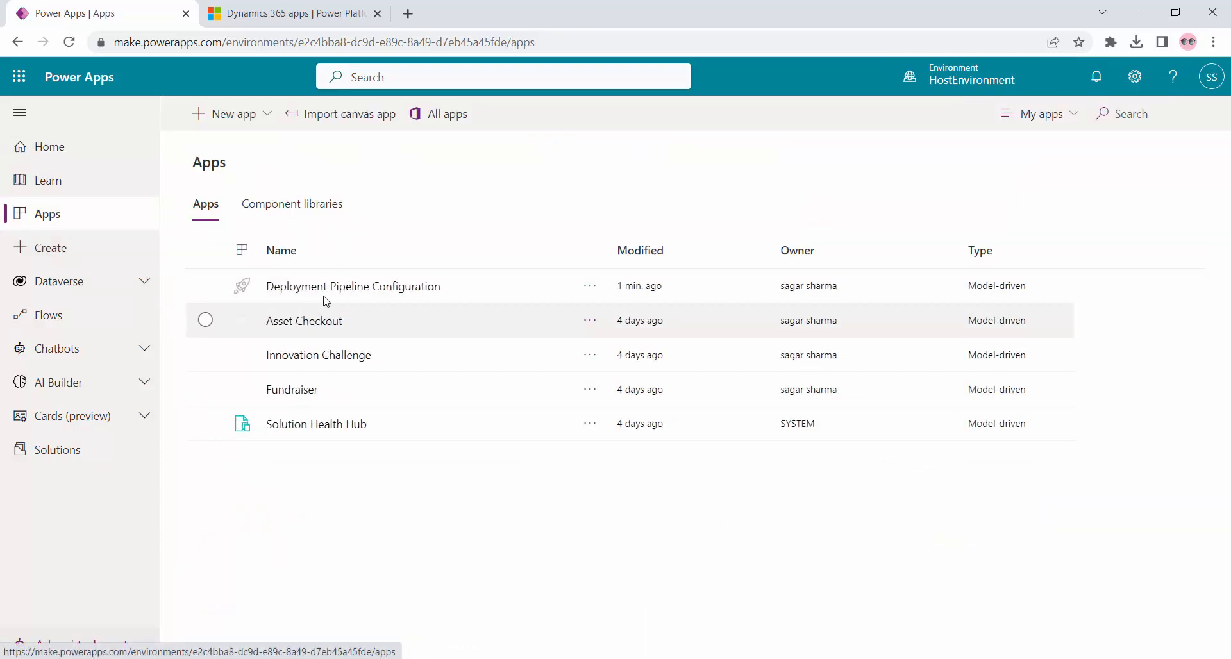
pyautogui.click(417, 293)
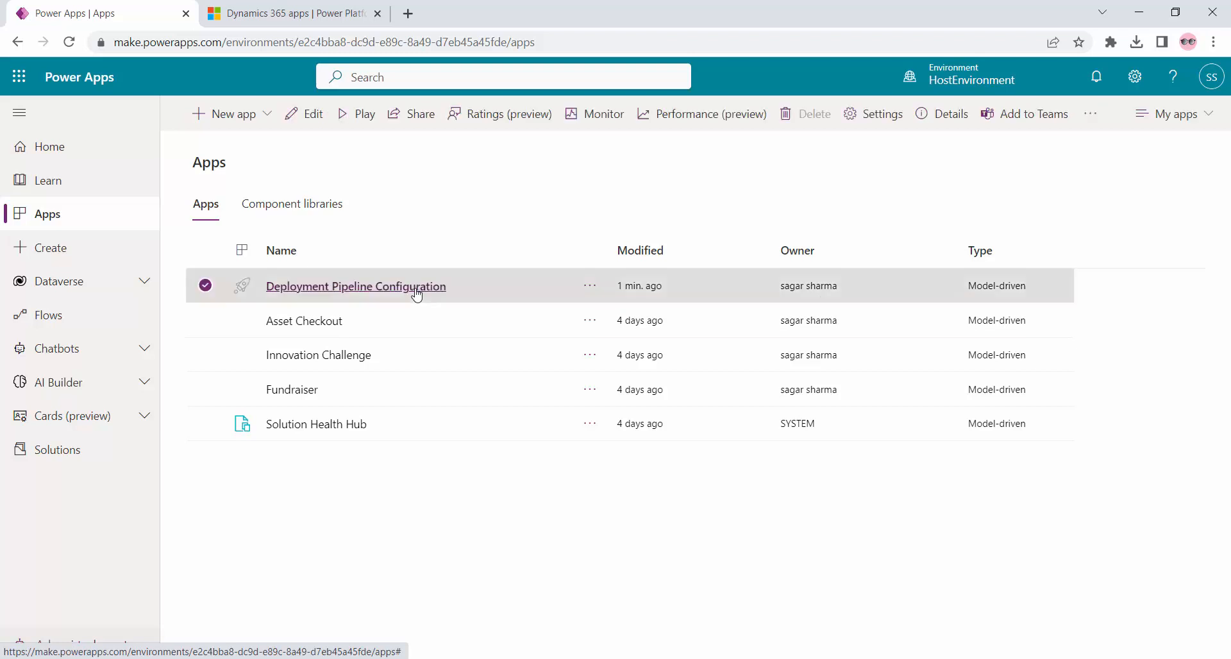
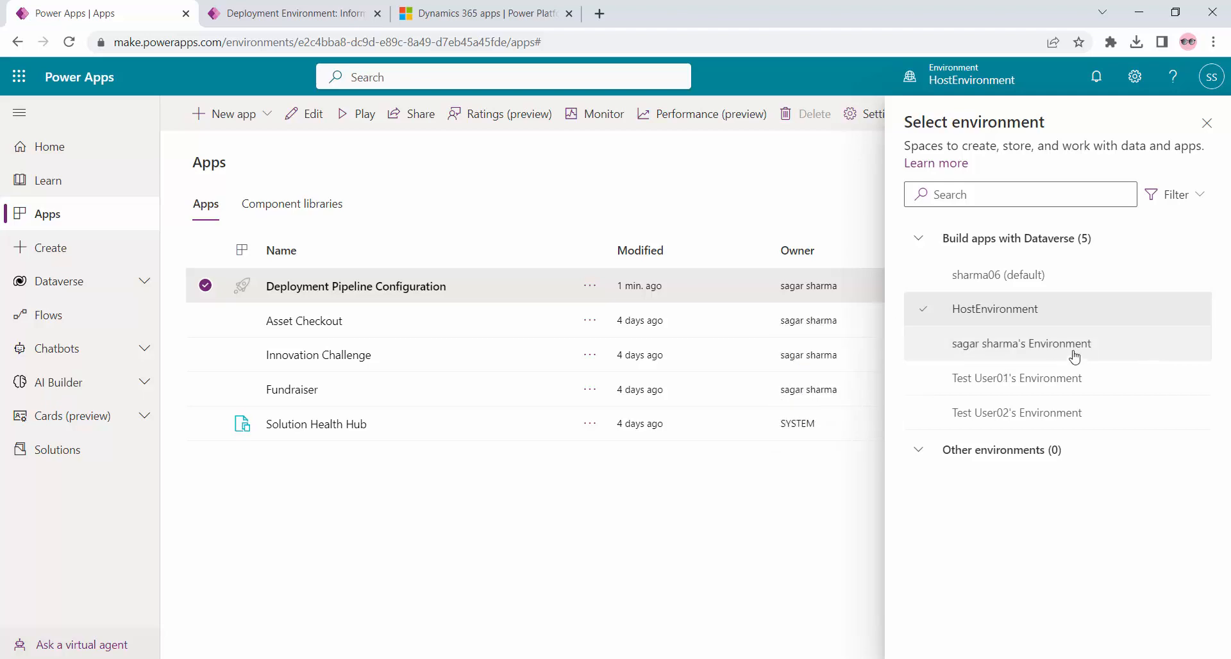
# Switch Power Apps back to the developer environment containing the demo solution and copy its Environment ID from the session details
pyautogui.click(1049, 352)
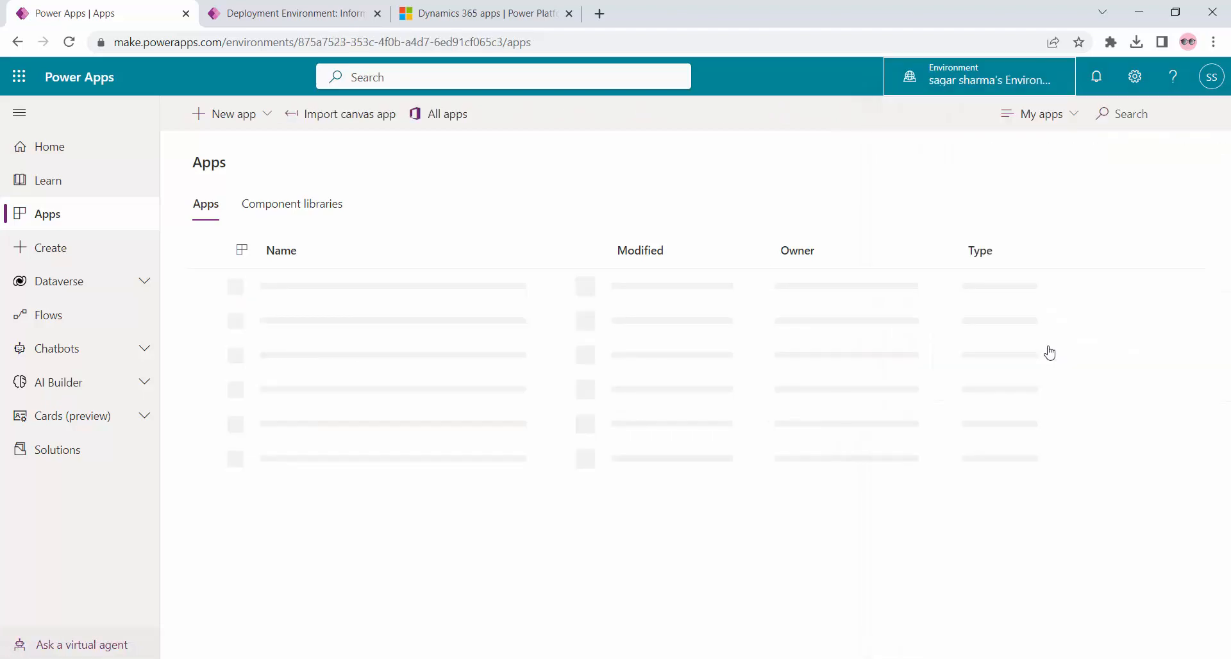
pyautogui.click(1133, 78)
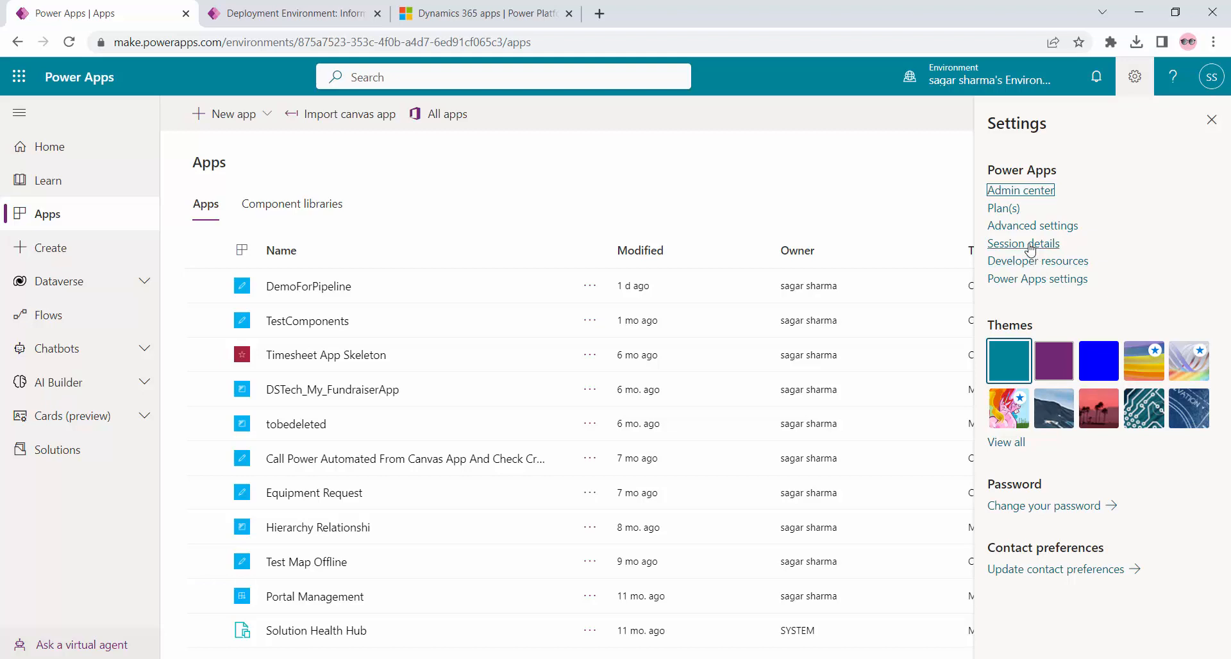
pyautogui.click(1029, 245)
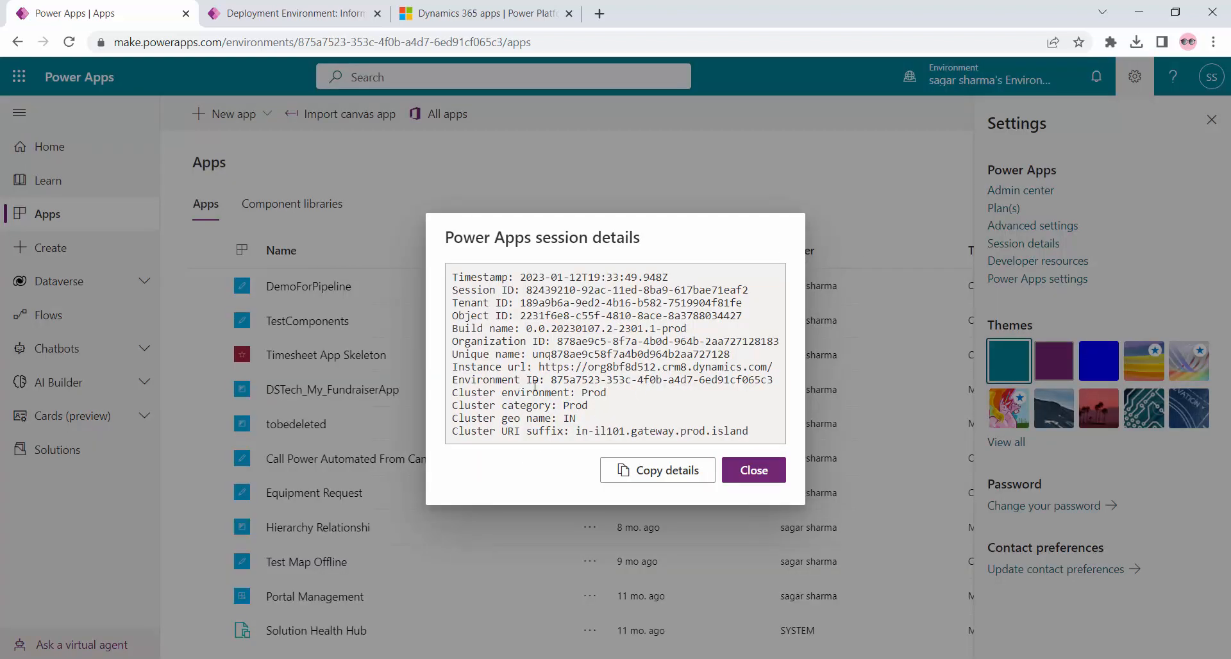
pyautogui.moveTo(577, 378); pyautogui.dragTo(776, 385)
pyautogui.hotkey('ctrl', 'c')
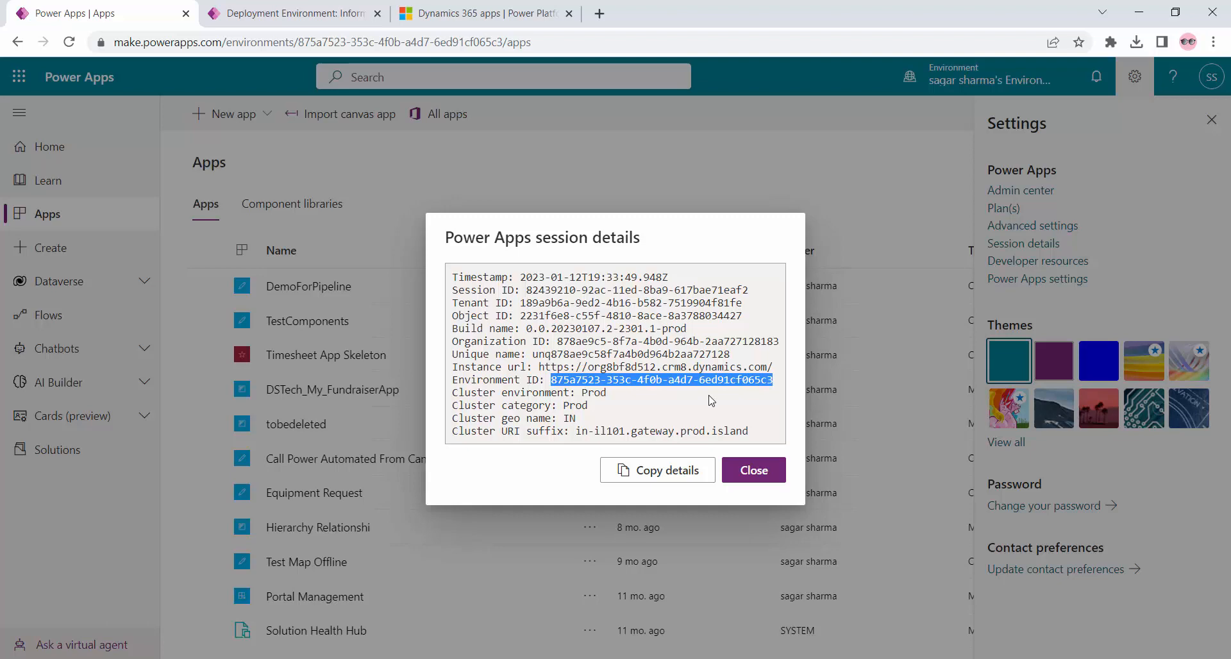
# Paste the copied ID as the Environment ID of the Development deployment environment, save it, refresh its validation status and close the record
pyautogui.click(363, 7)
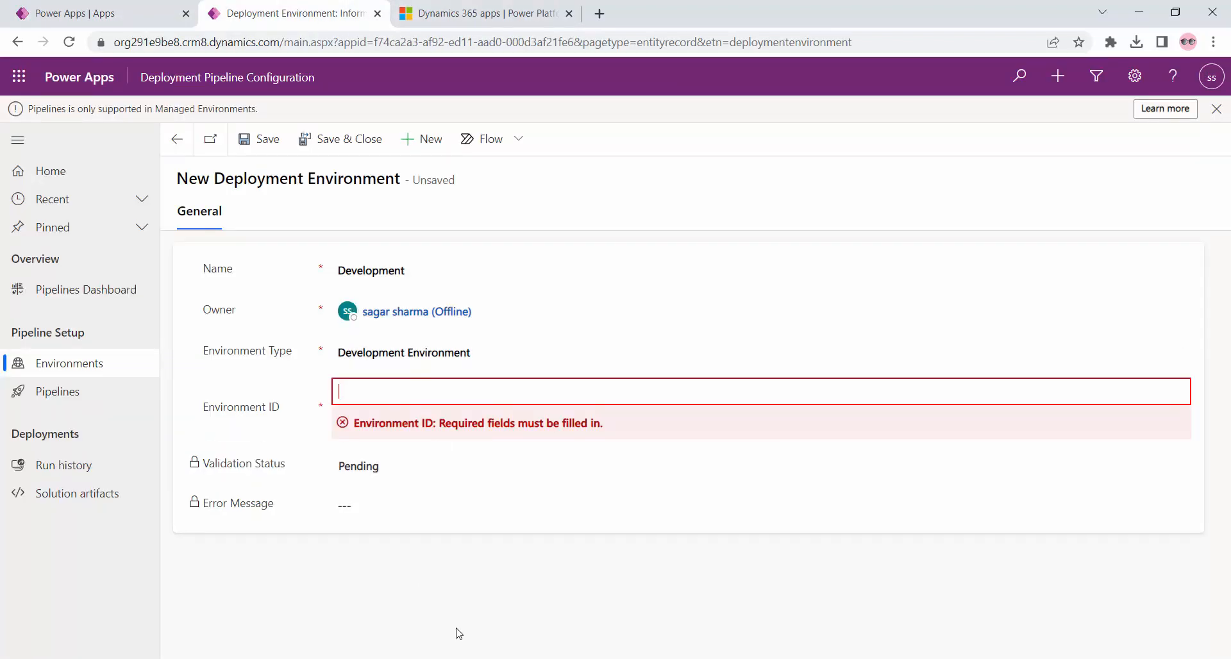
pyautogui.hotkey('ctrl', 'v')
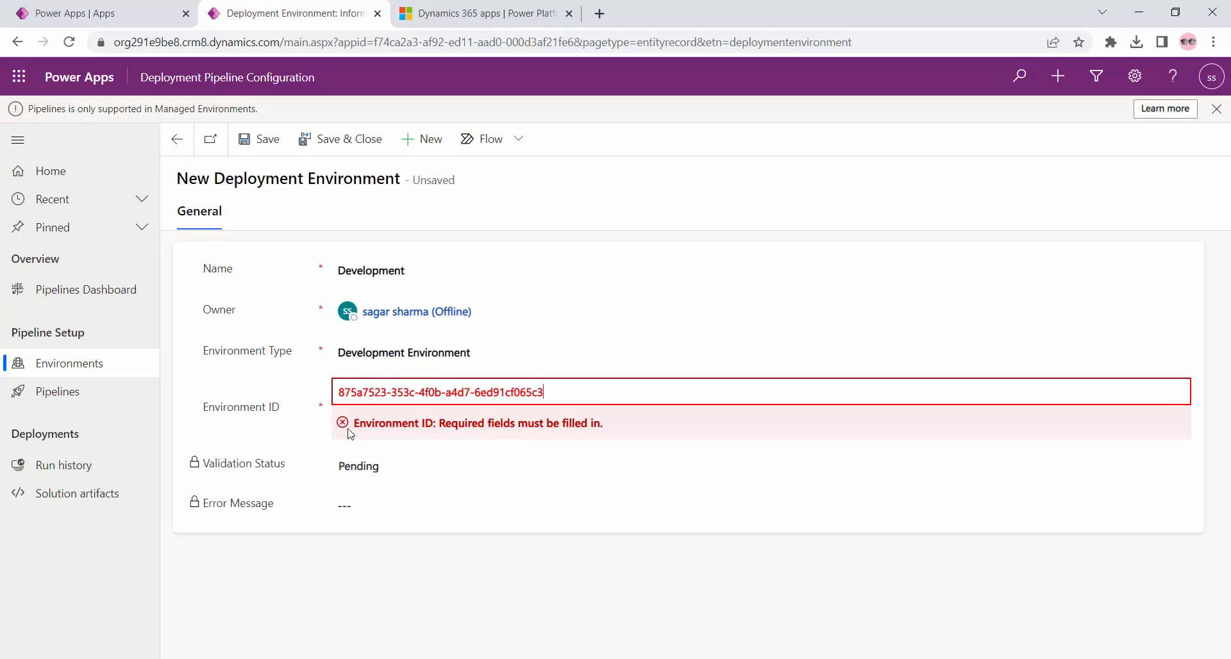
pyautogui.click(268, 151)
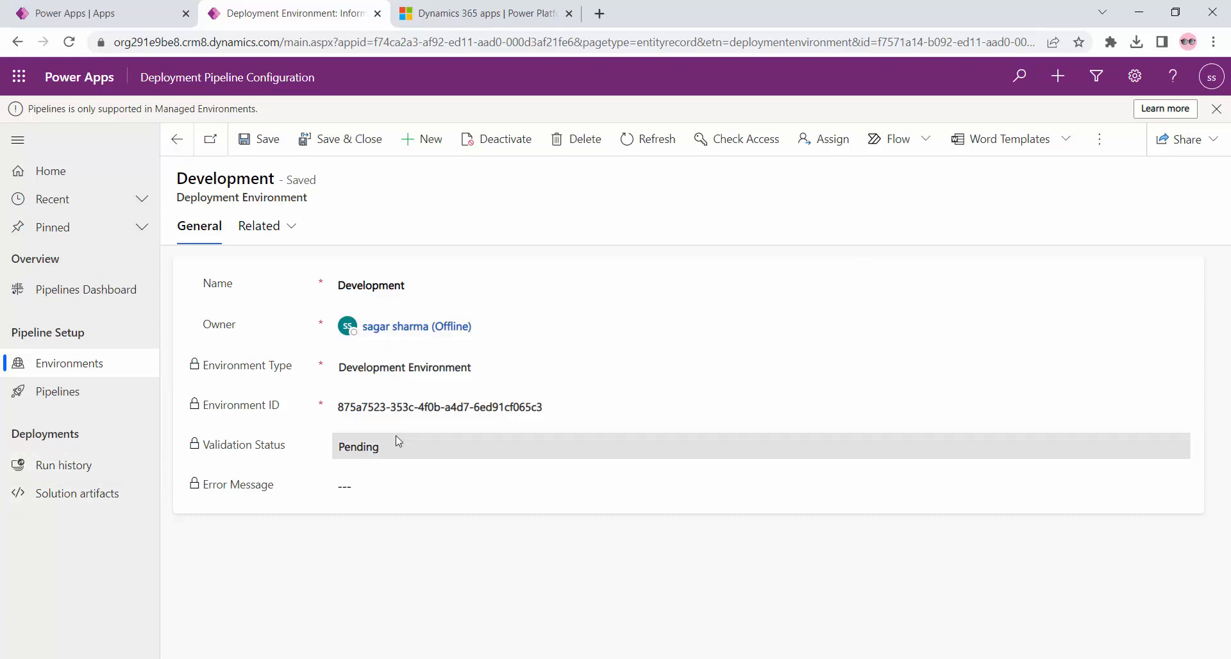
pyautogui.click(643, 138)
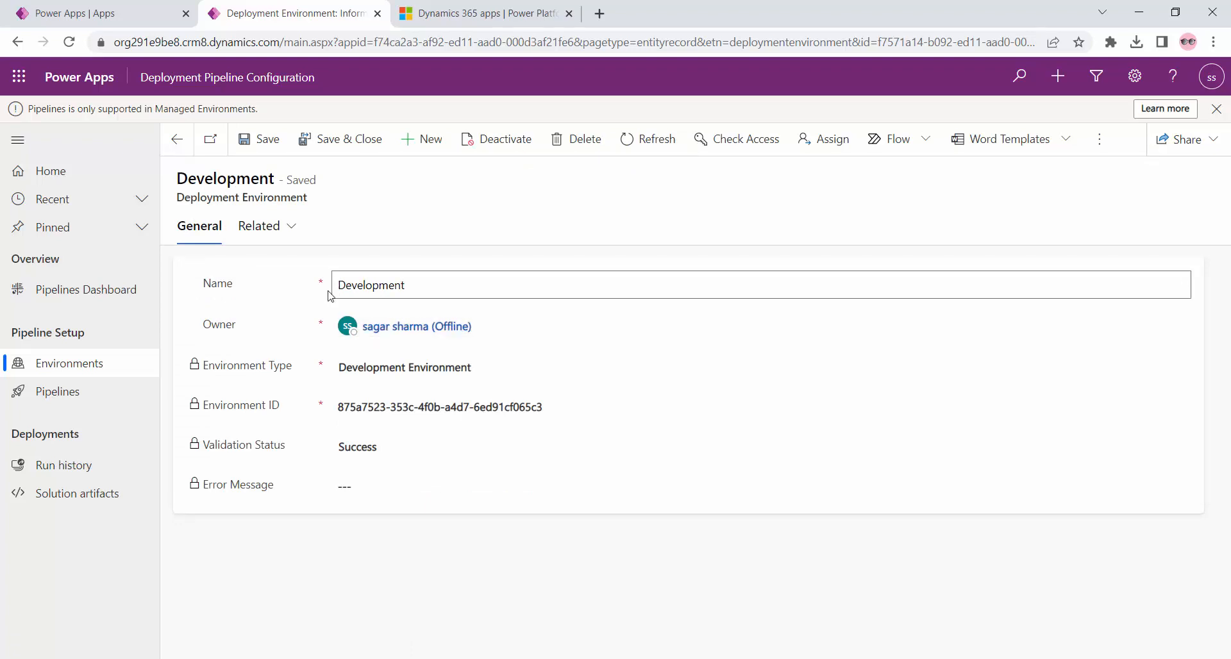
pyautogui.click(342, 142)
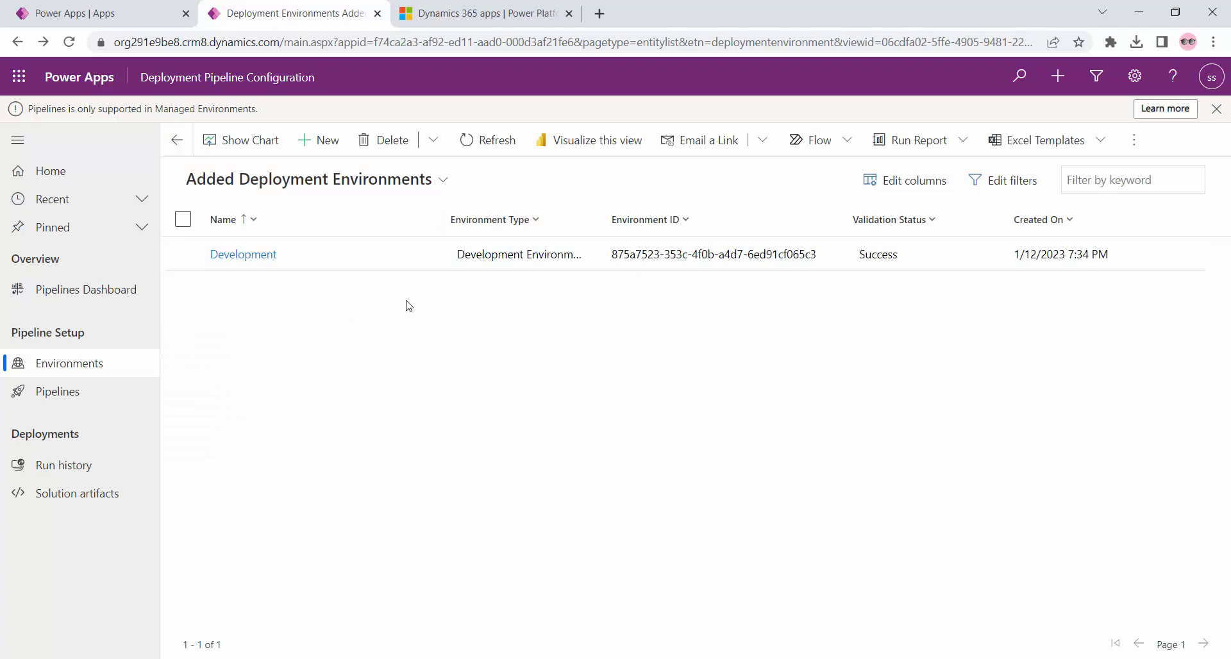
# Start a new deployment environment record named QA Environment with Target Environment as its environment type
pyautogui.click(318, 142)
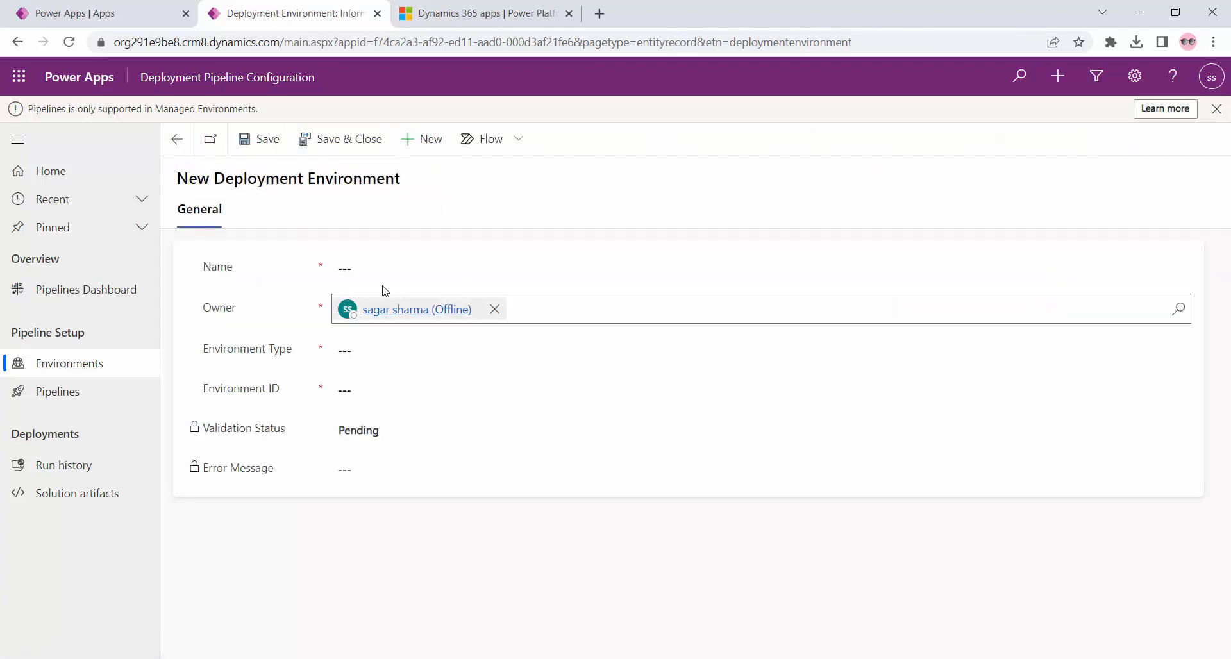
pyautogui.click(394, 261)
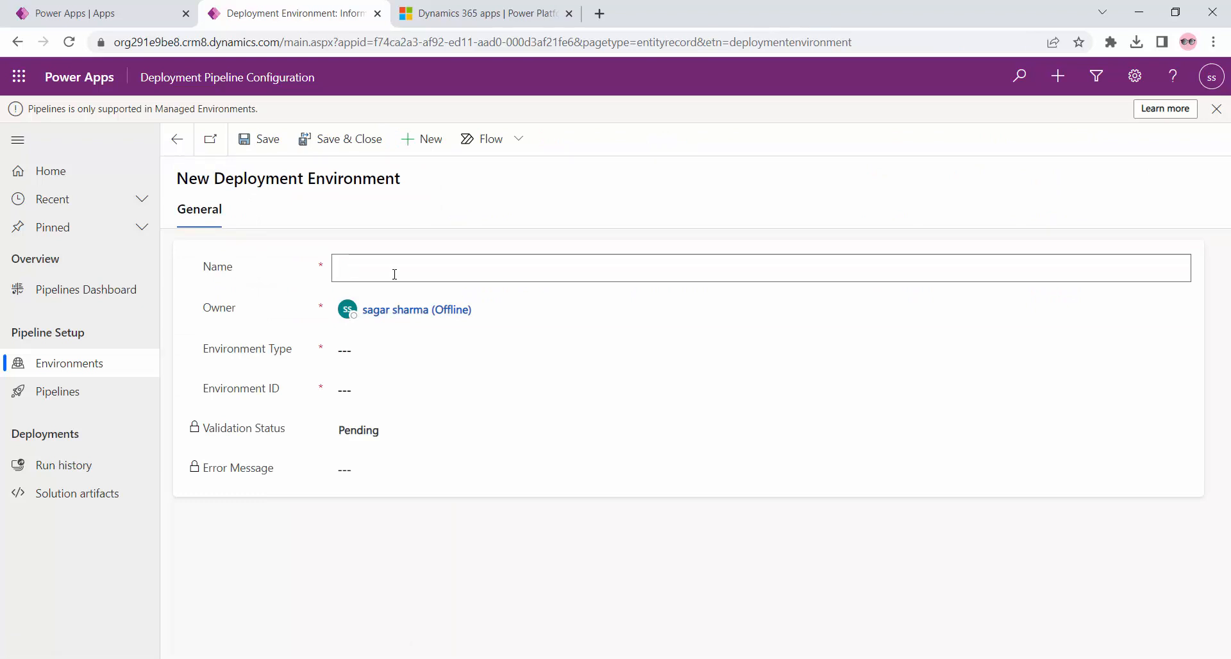
pyautogui.write('QA ')
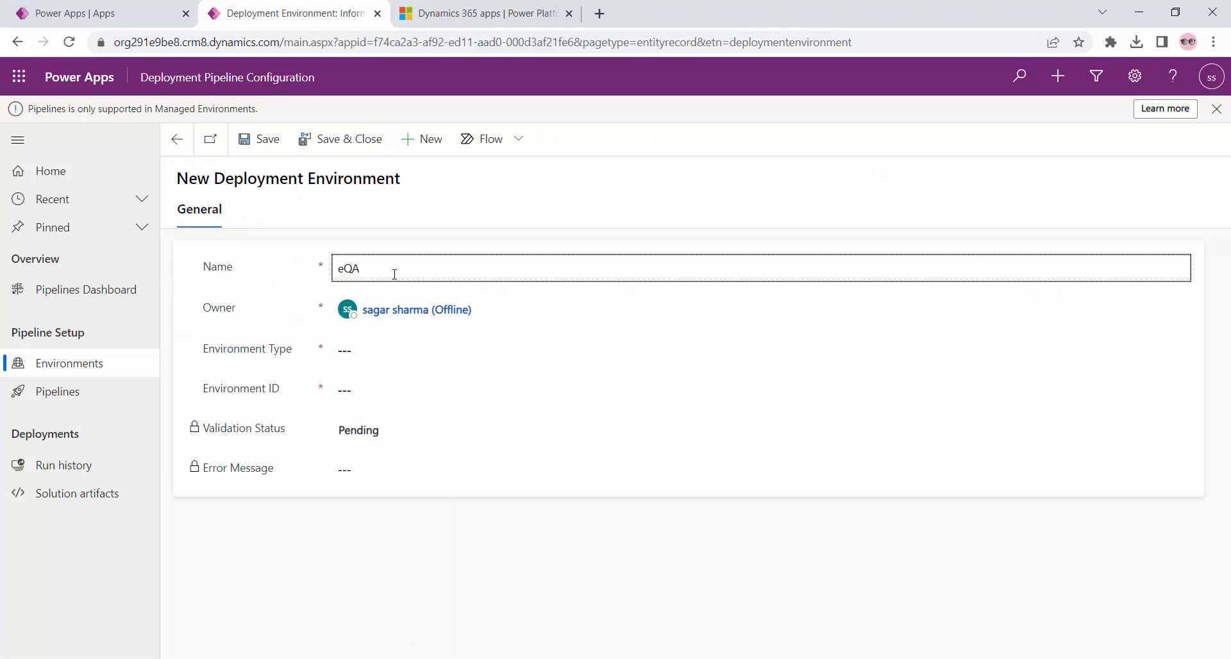
pyautogui.write('Environment')
pyautogui.click(393, 356)
pyautogui.click(409, 405)
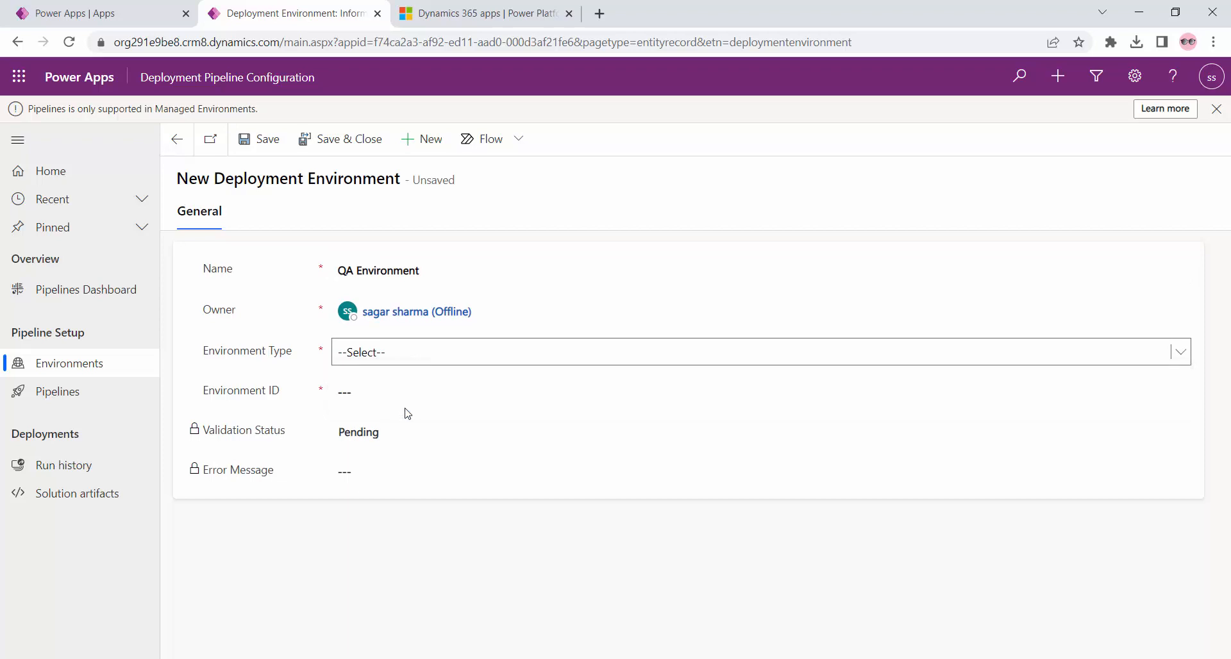
pyautogui.click(382, 393)
# Switch Power Apps to Test User01's Environment and copy its Environment ID from the session details
pyautogui.click(102, 12)
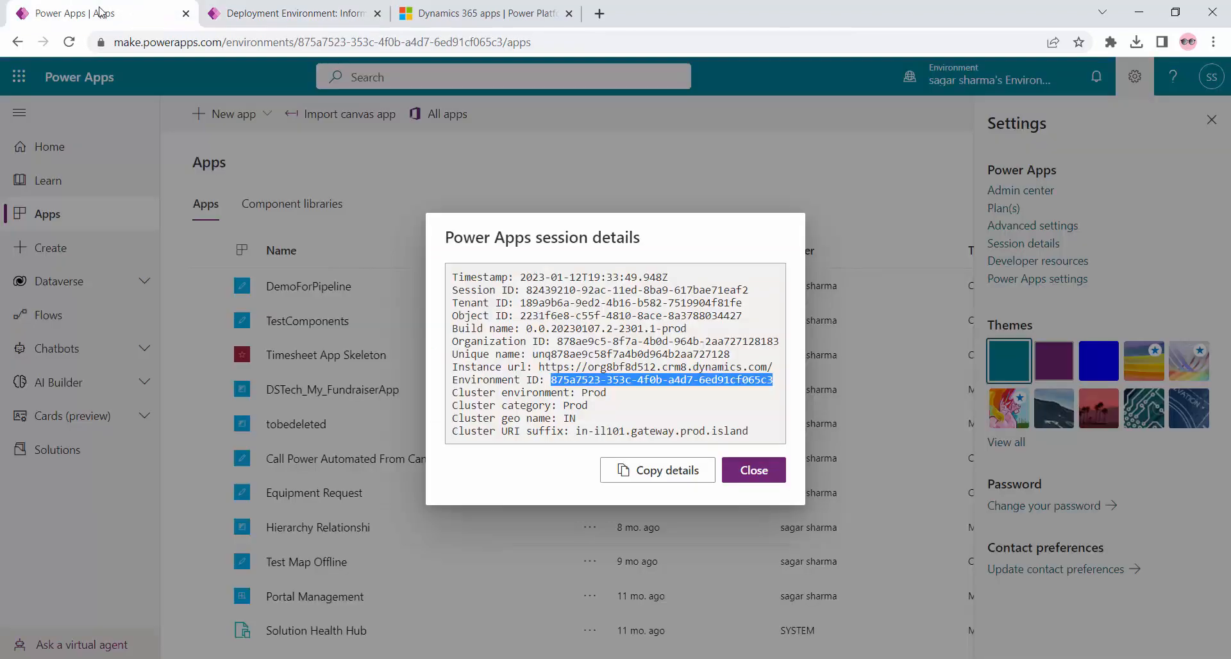
pyautogui.click(754, 470)
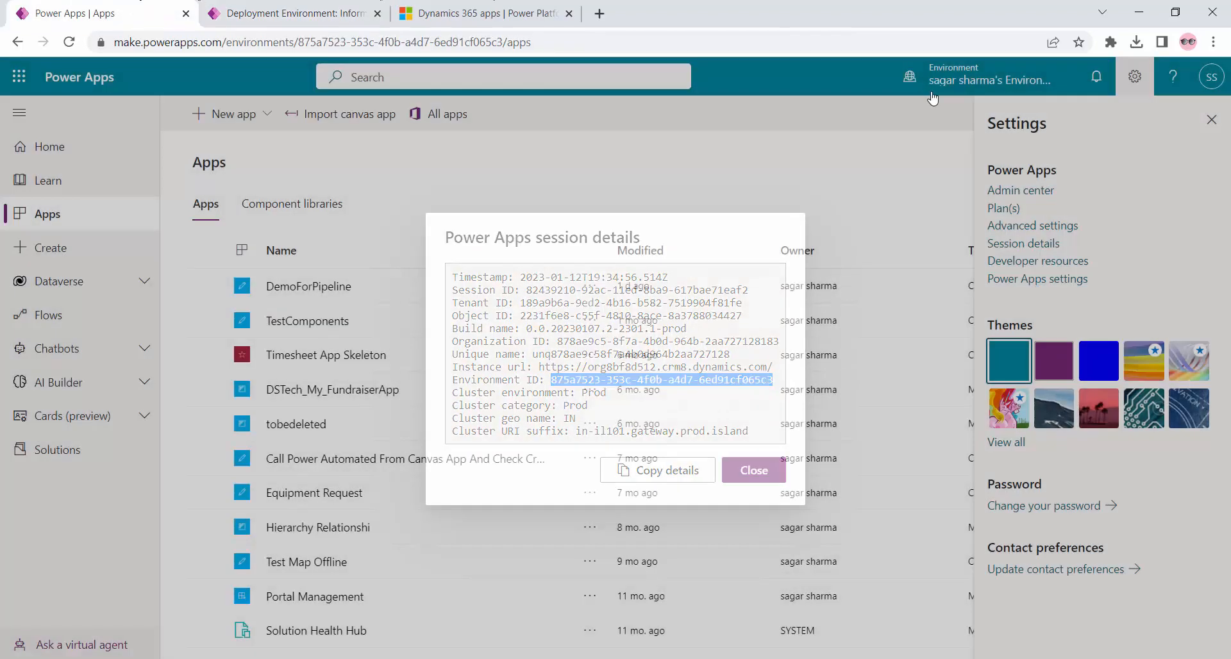
pyautogui.click(985, 83)
pyautogui.click(1022, 391)
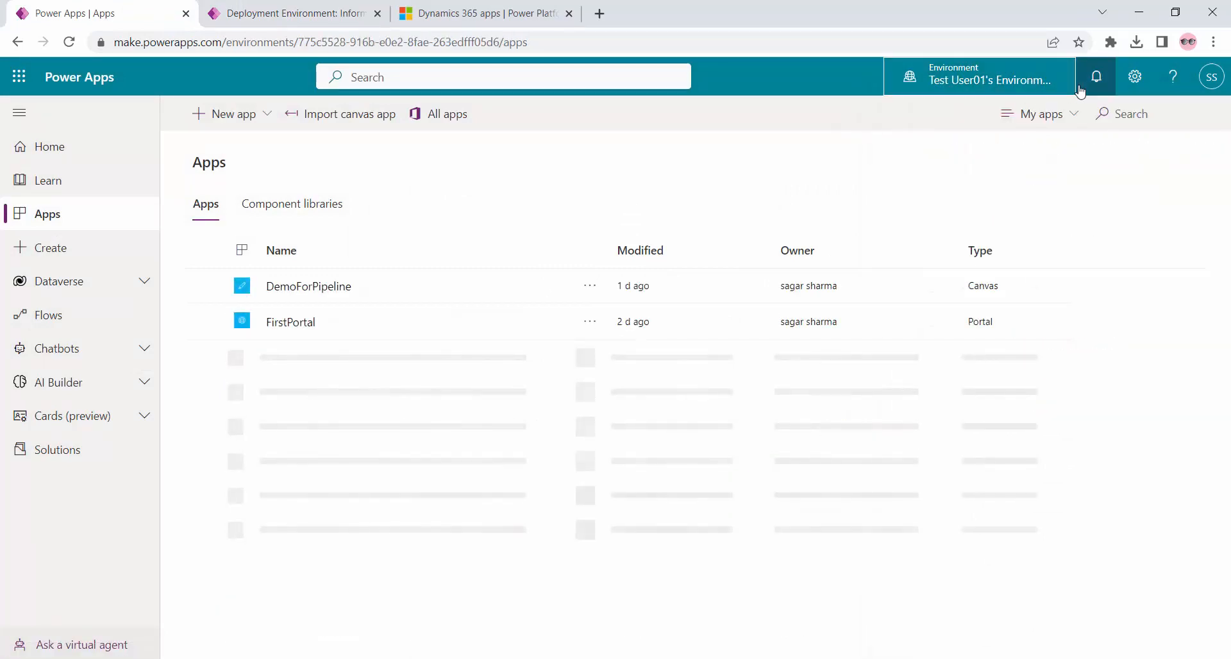
pyautogui.click(1135, 76)
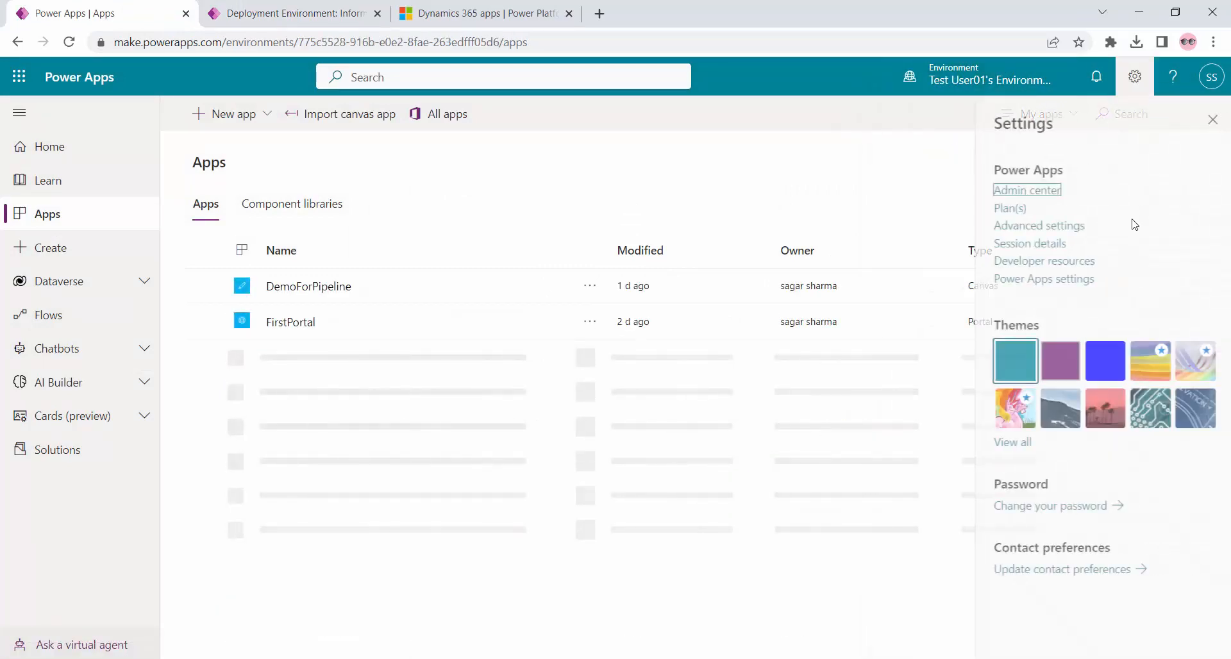
pyautogui.click(1026, 244)
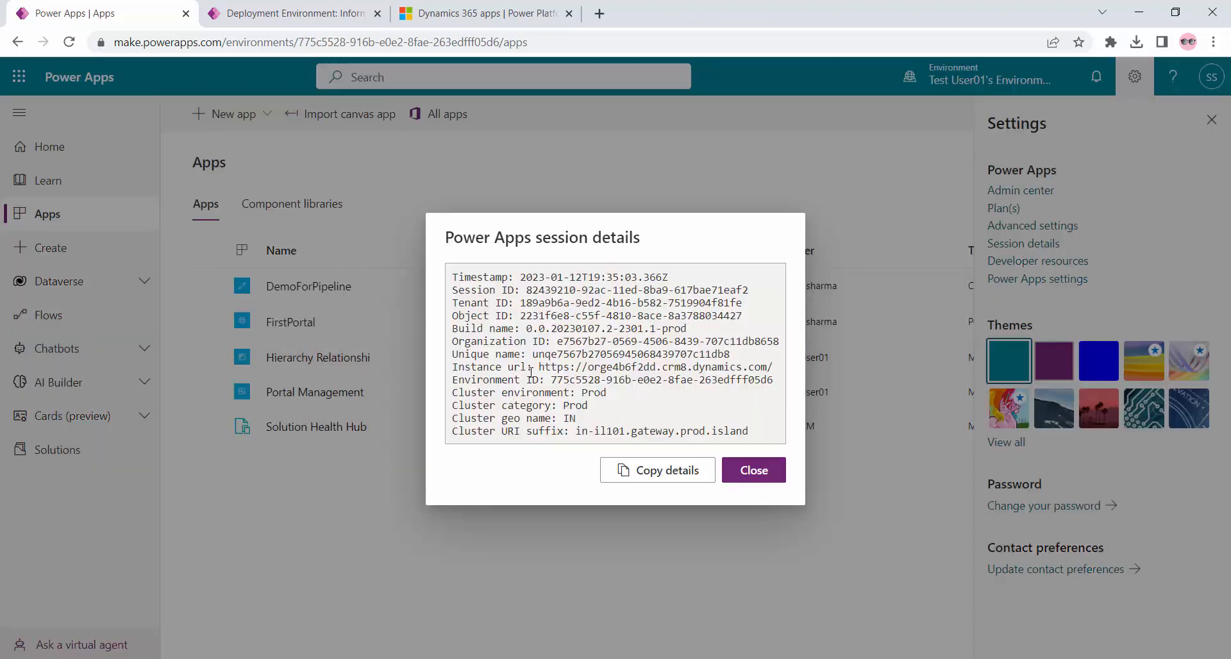
pyautogui.moveTo(553, 381); pyautogui.dragTo(779, 380)
pyautogui.hotkey('ctrl', 'c')
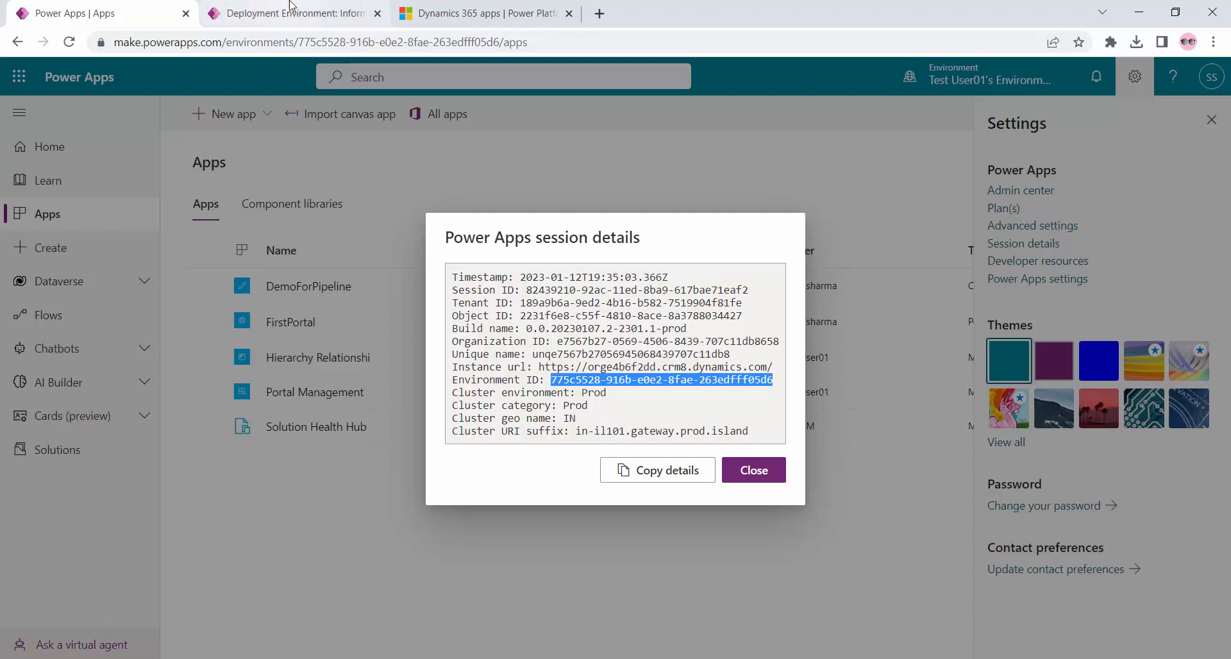
# Paste the copied ID as the Environment ID of the QA Environment record and save it
pyautogui.click(228, 15)
pyautogui.hotkey('ctrl', 'v')
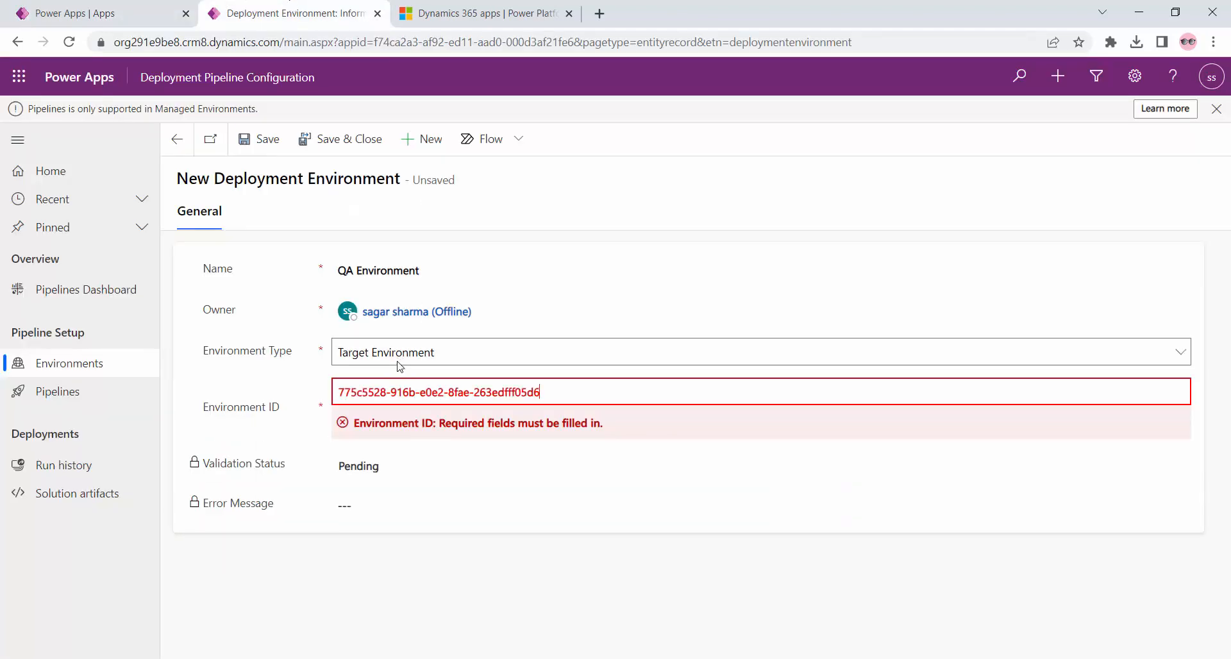
pyautogui.click(268, 144)
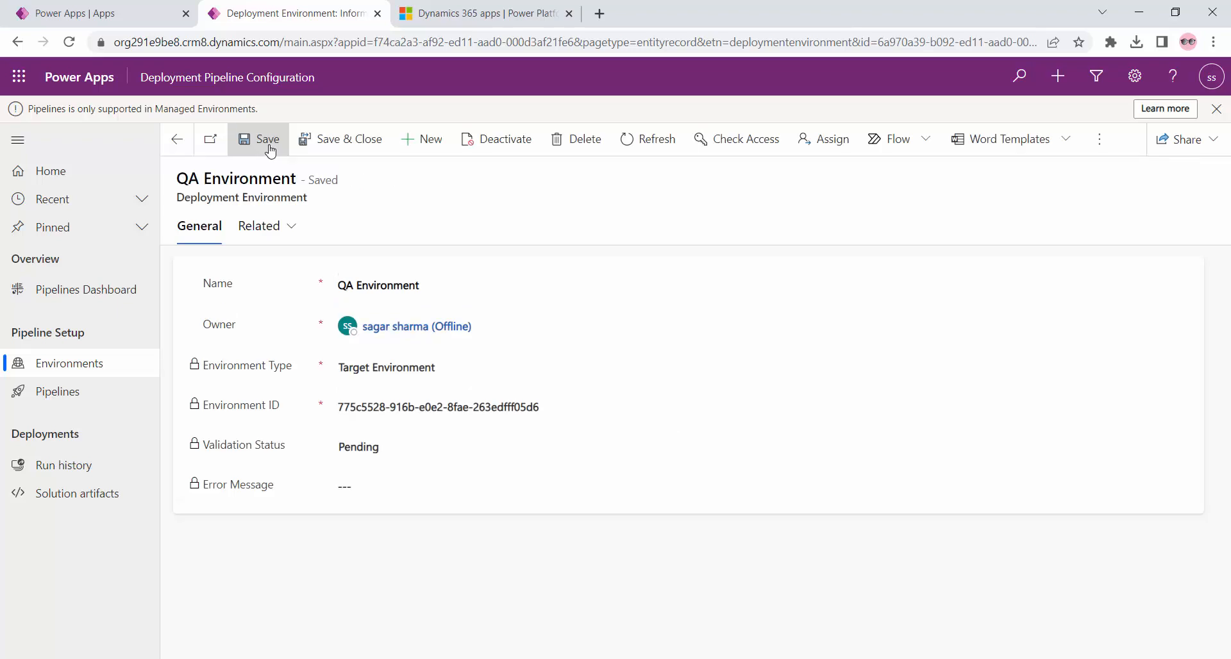
# Refresh the validation status of the QA Environment record, and save and close it
pyautogui.click(648, 142)
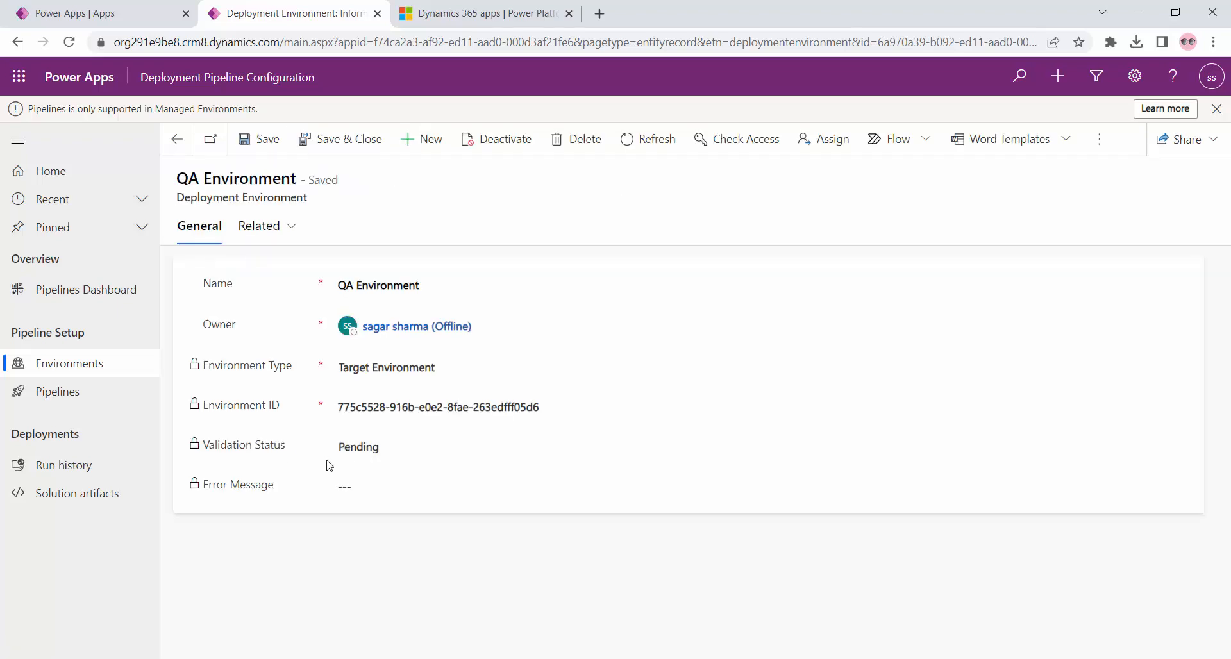
pyautogui.click(643, 146)
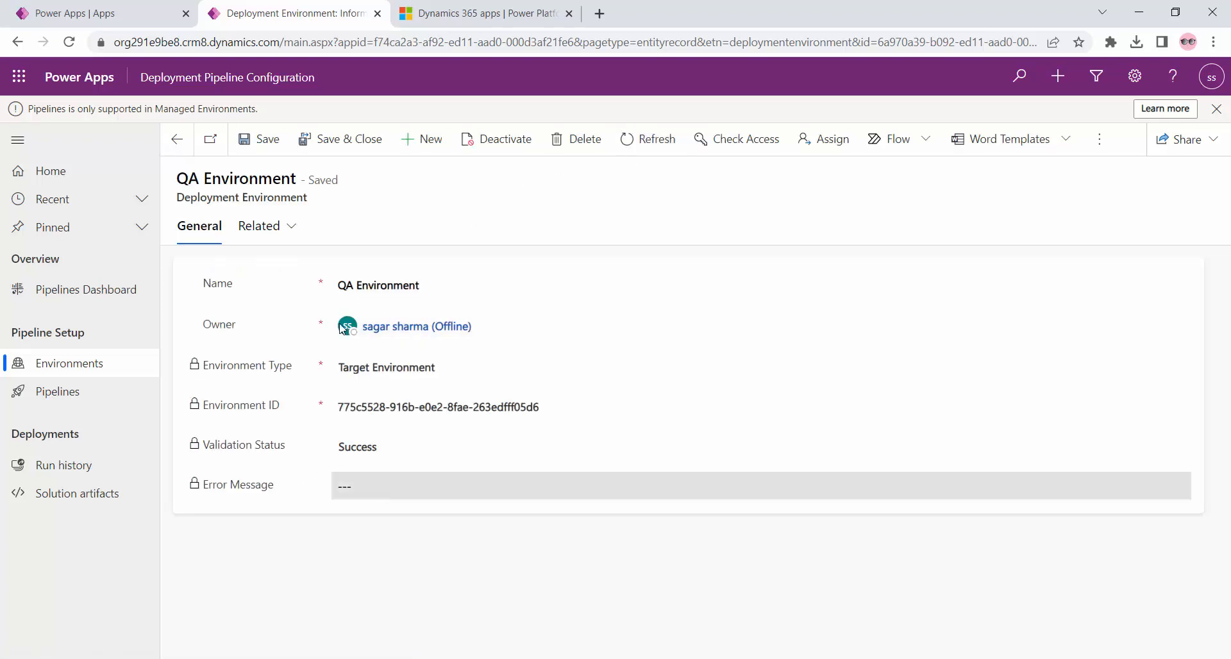
pyautogui.click(362, 154)
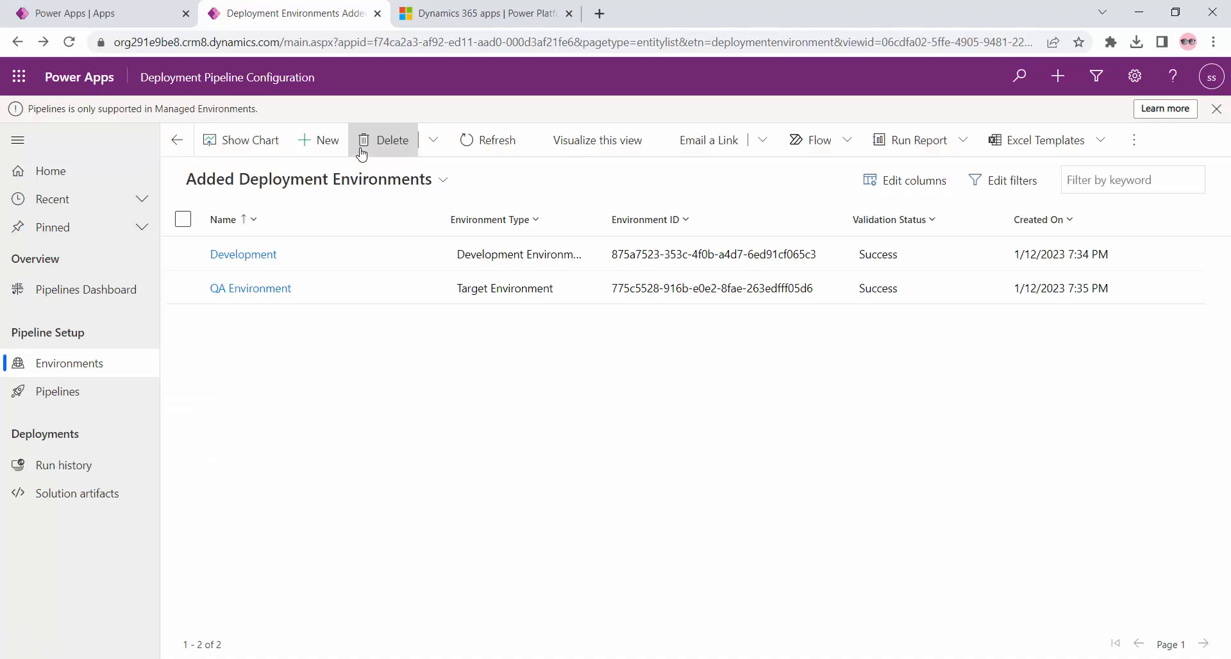
# Start another deployment environment record and name it Production Environment
pyautogui.click(321, 139)
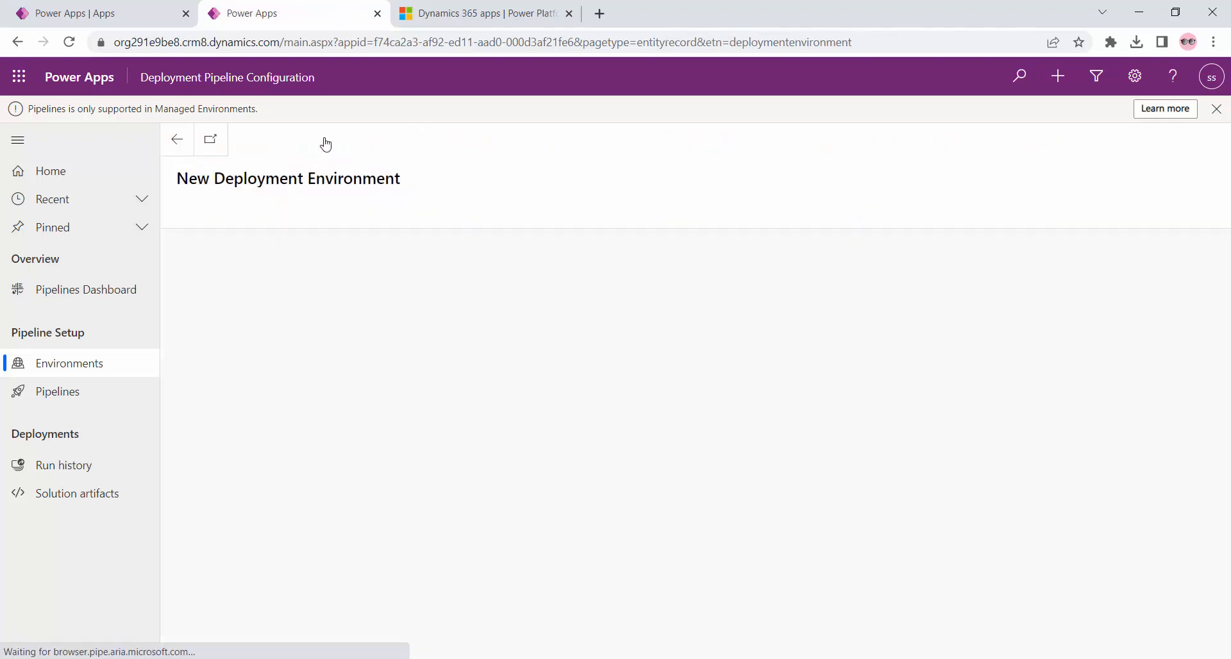
pyautogui.click(401, 268)
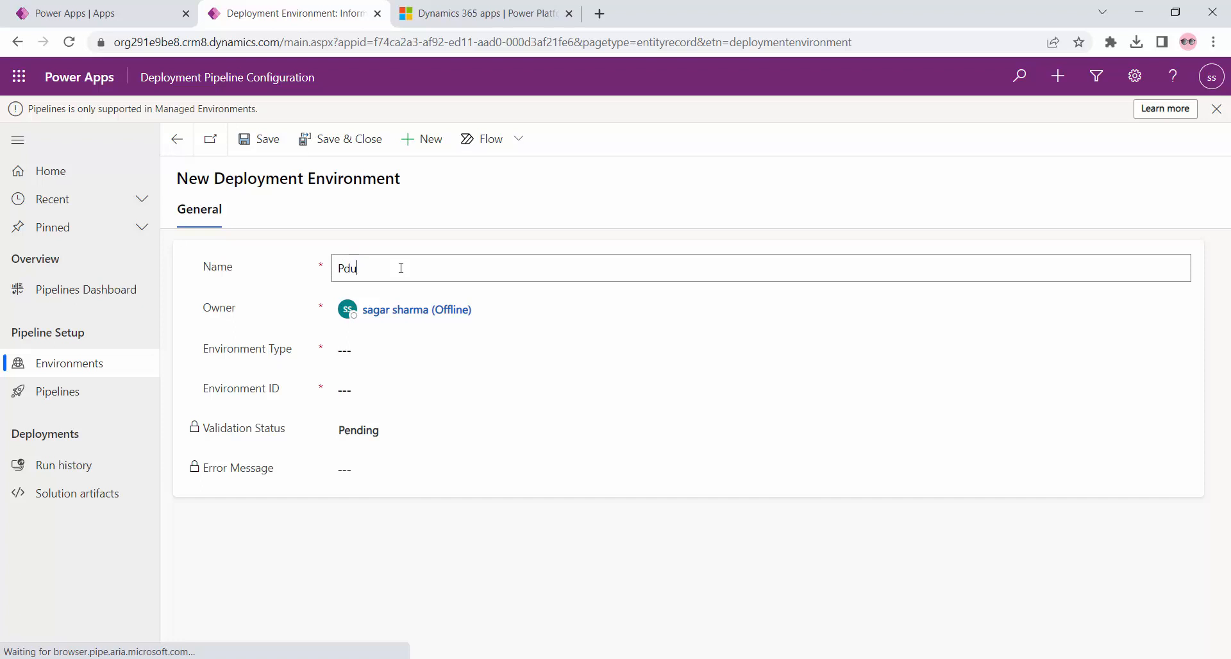
pyautogui.write('Product')
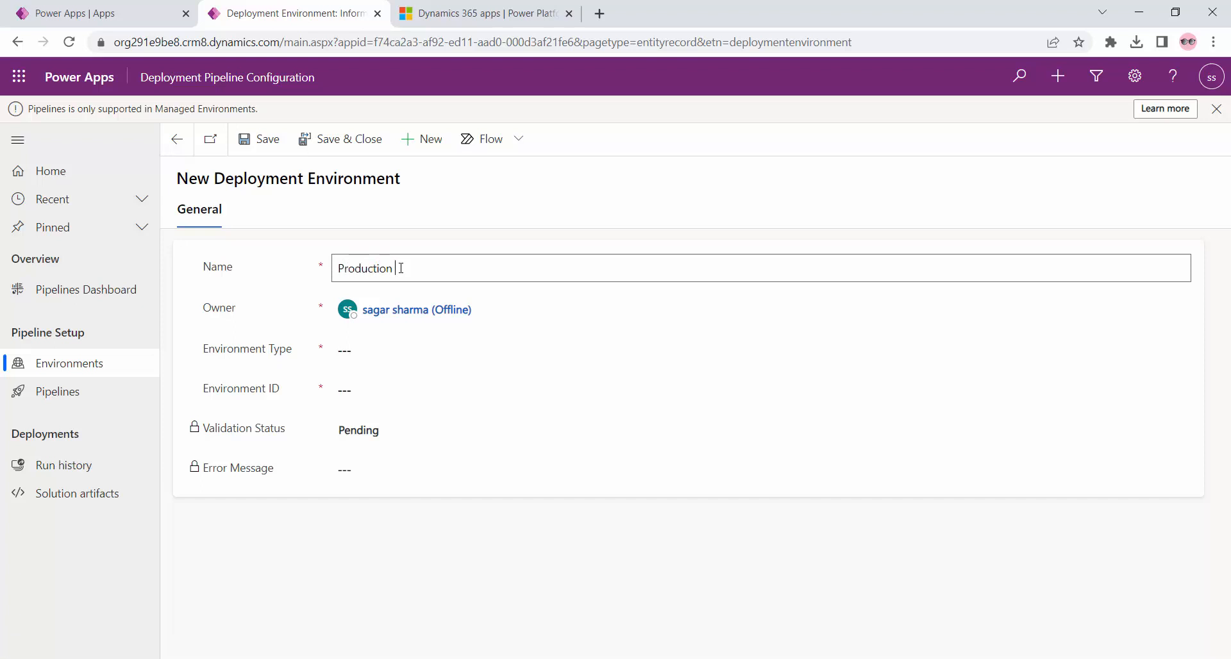
pyautogui.write('ion Environment')
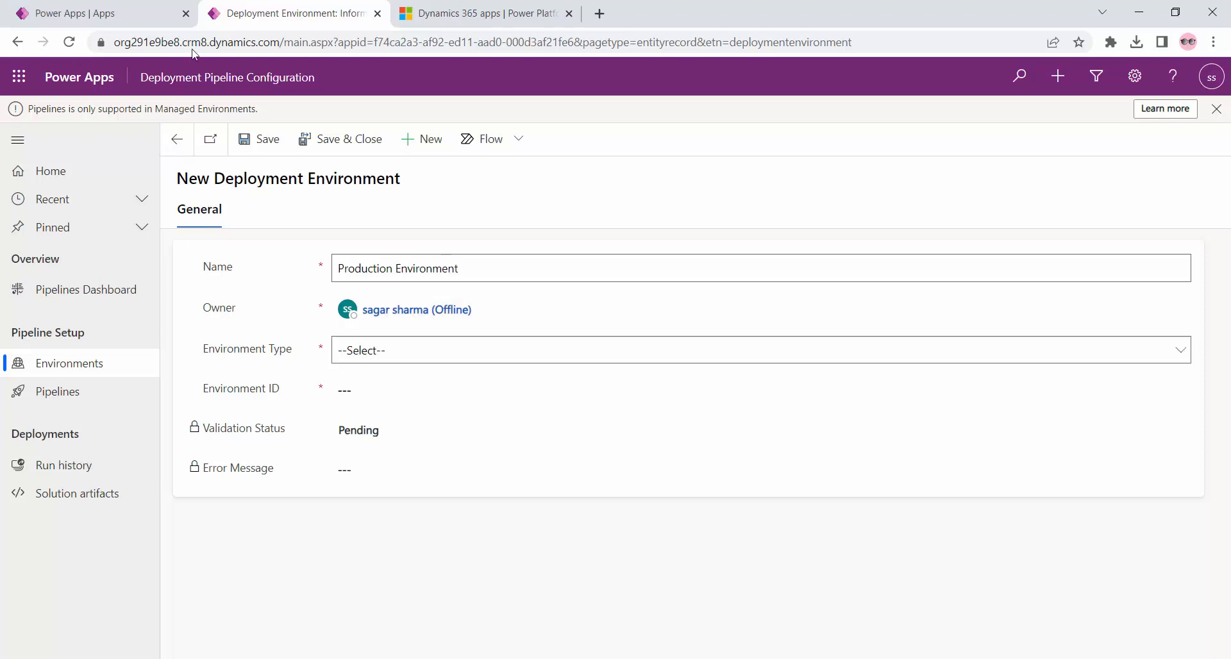
# Switch Power Apps to Test User02's Environment and copy its Environment ID from the session details
pyautogui.click(109, 13)
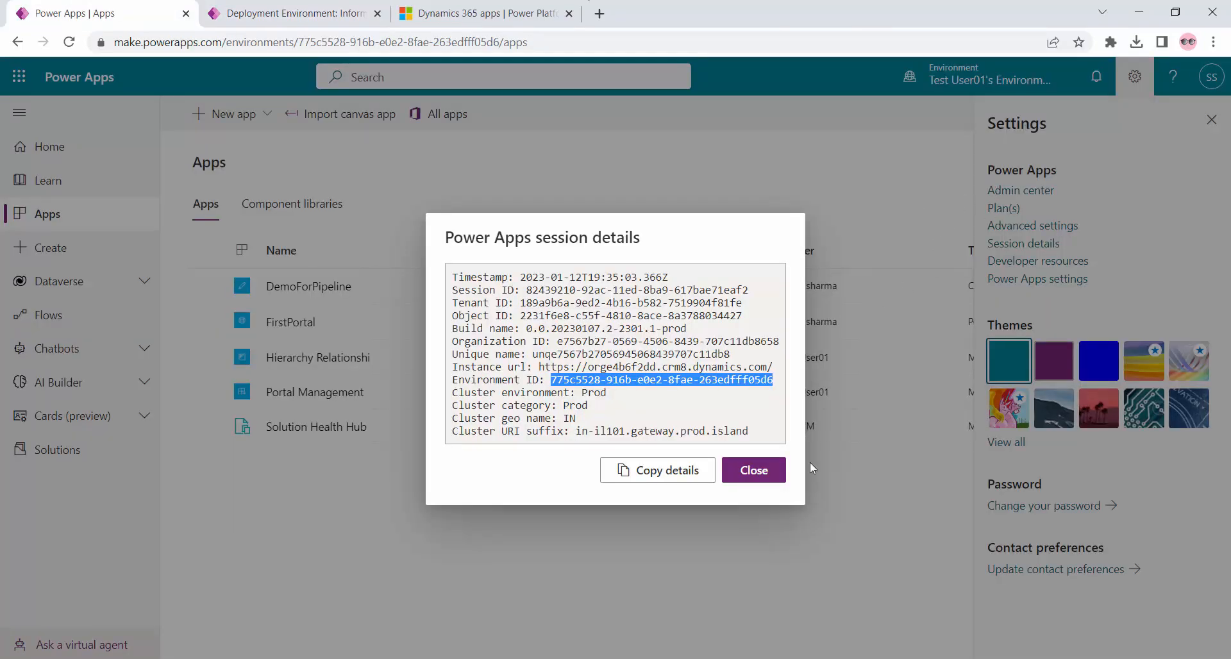
pyautogui.click(751, 473)
pyautogui.click(1066, 85)
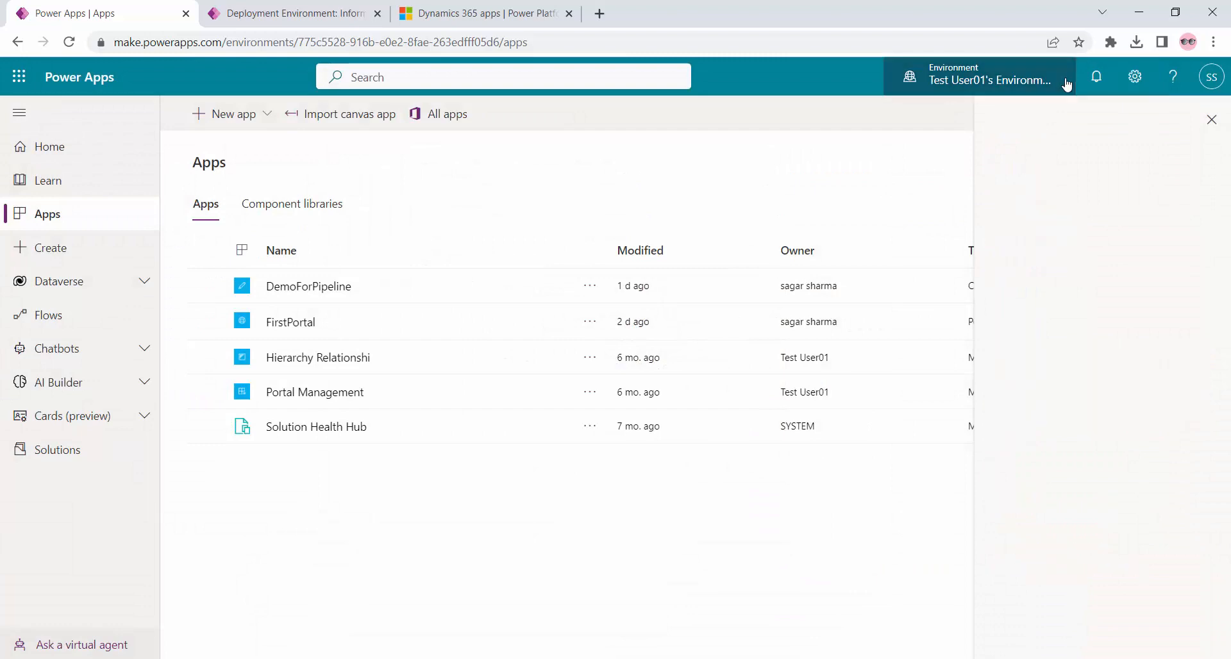
pyautogui.click(1032, 414)
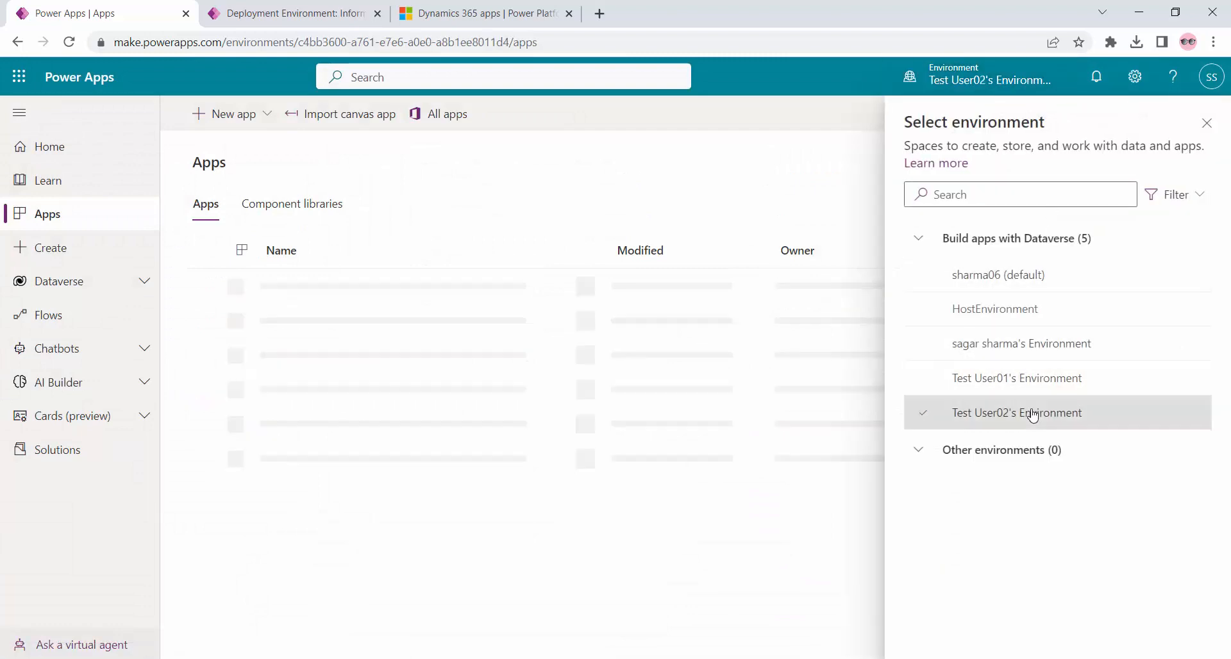
pyautogui.click(1135, 77)
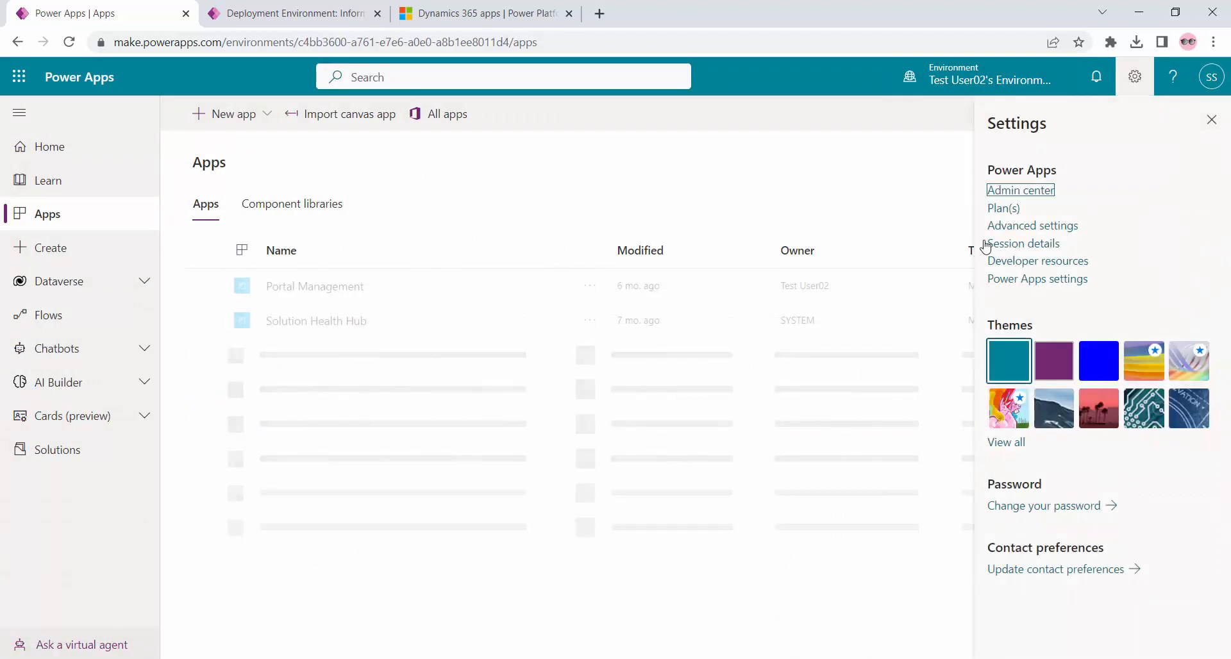
pyautogui.click(991, 245)
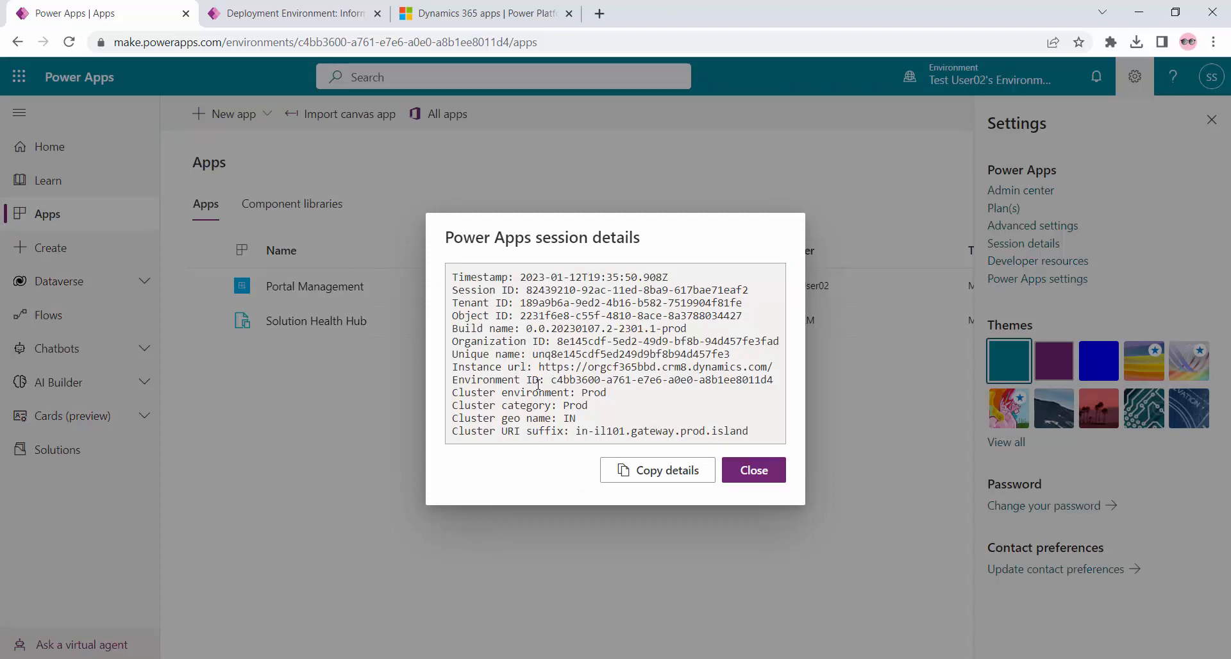
pyautogui.moveTo(554, 383); pyautogui.dragTo(773, 376)
pyautogui.hotkey('ctrl', 'c')
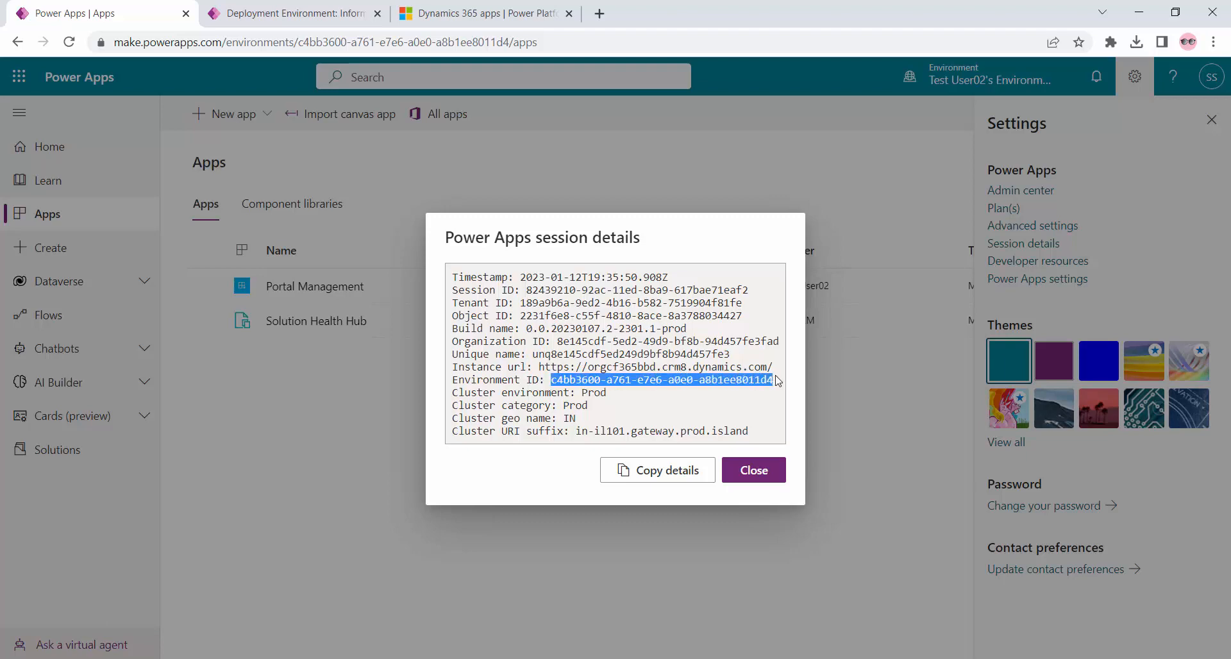
pyautogui.click(774, 469)
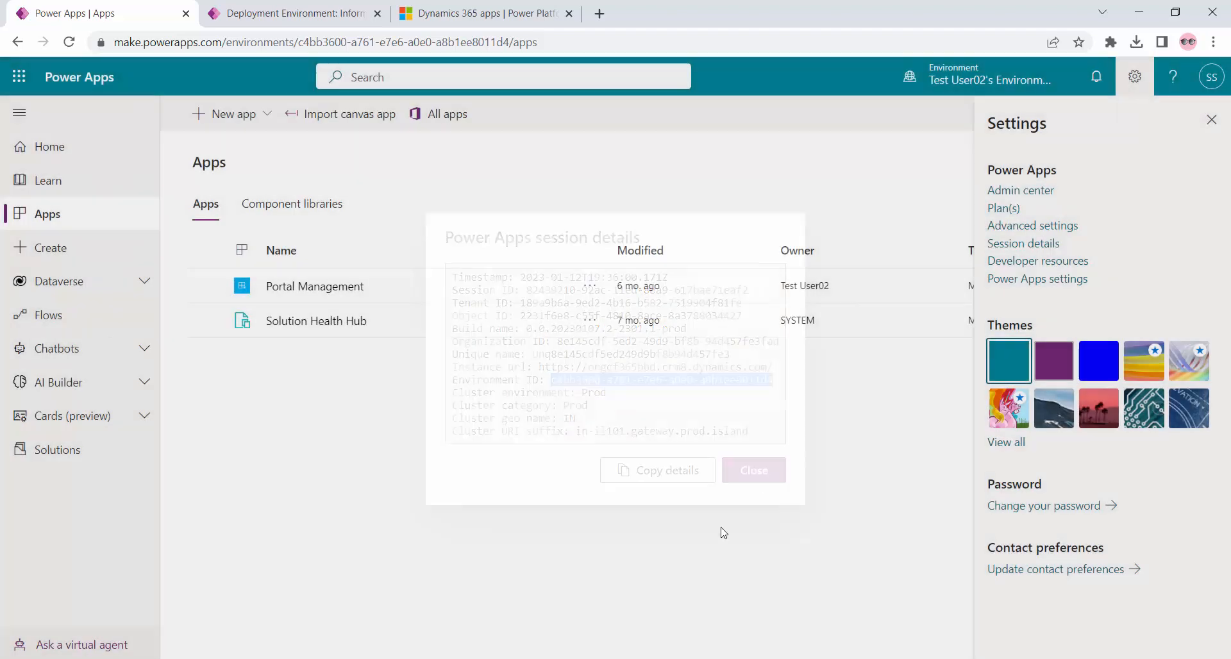
# Set the Production Environment record's type to Target Environment and paste the copied ID as its Environment ID
pyautogui.click(294, 13)
pyautogui.click(384, 352)
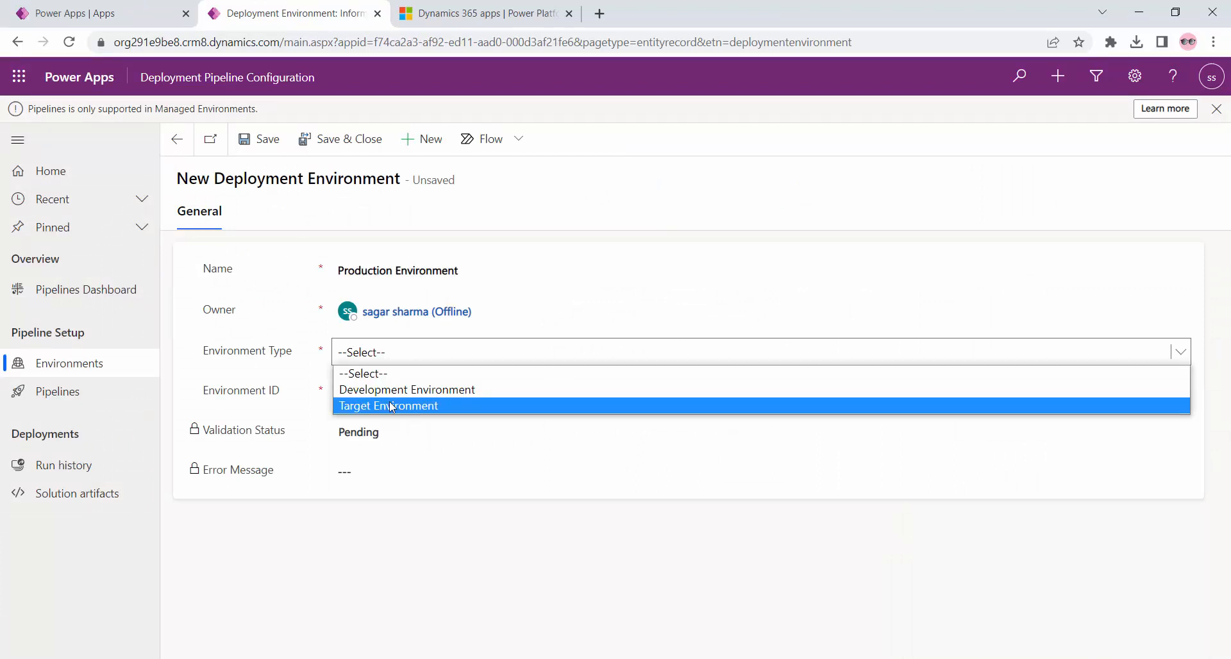
pyautogui.click(446, 405)
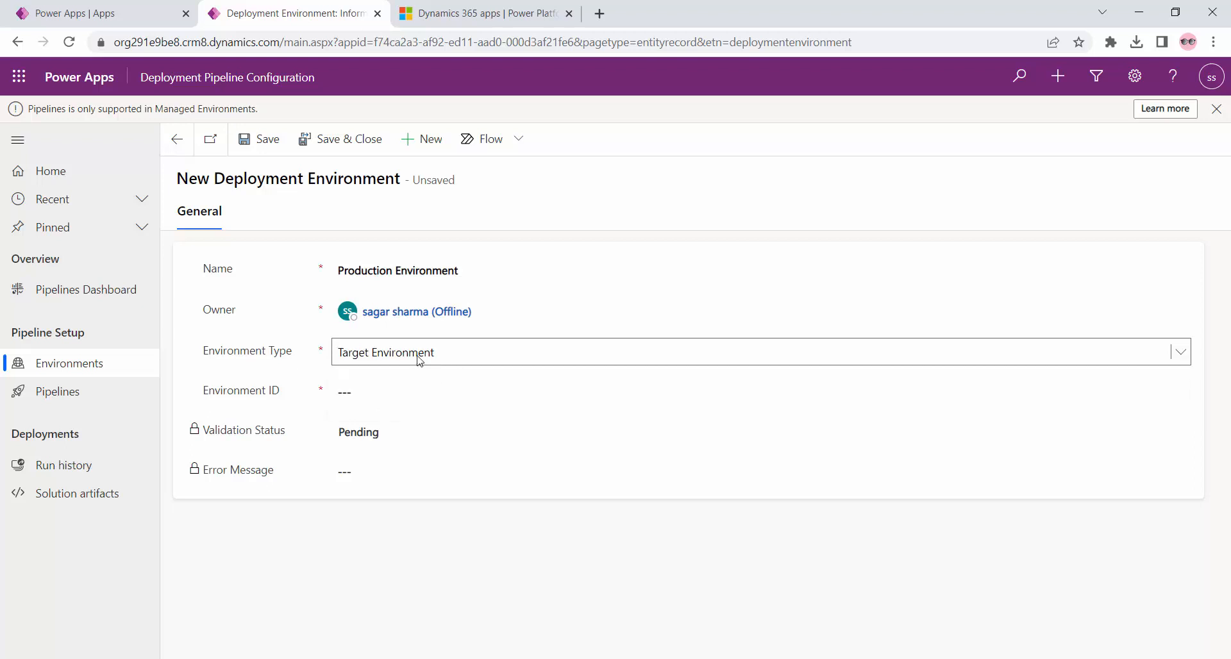
pyautogui.click(398, 395)
pyautogui.hotkey('ctrl', 'v')
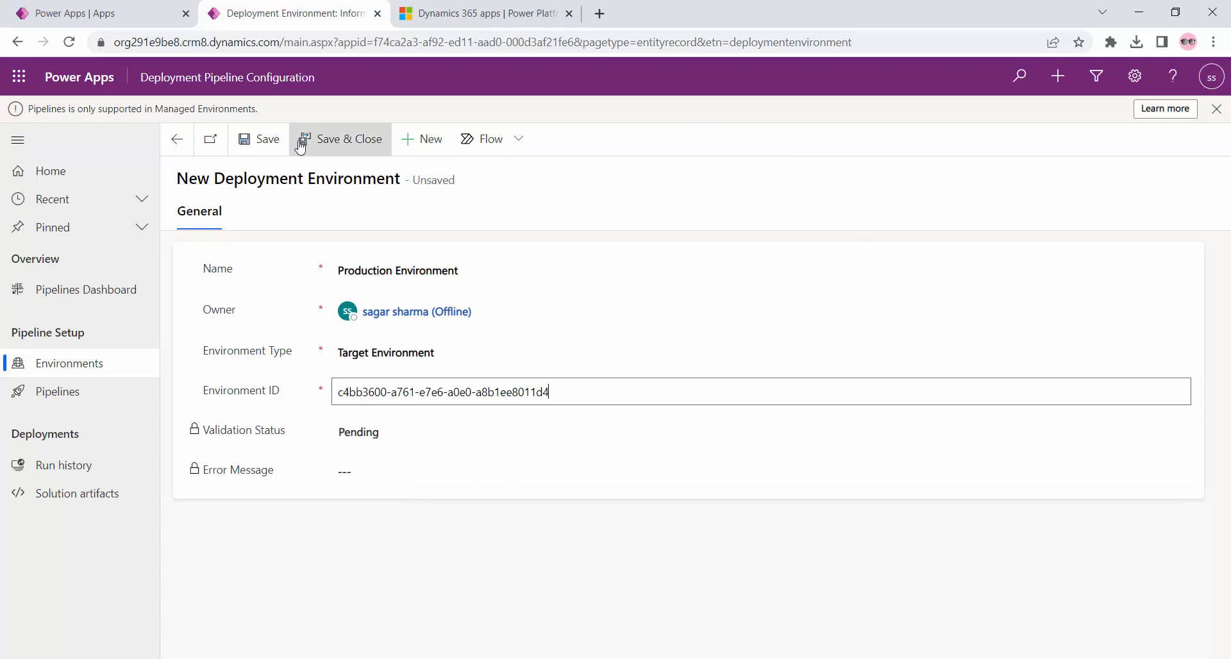
# Save the Production Environment record, refresh its validation status and close it
pyautogui.click(263, 139)
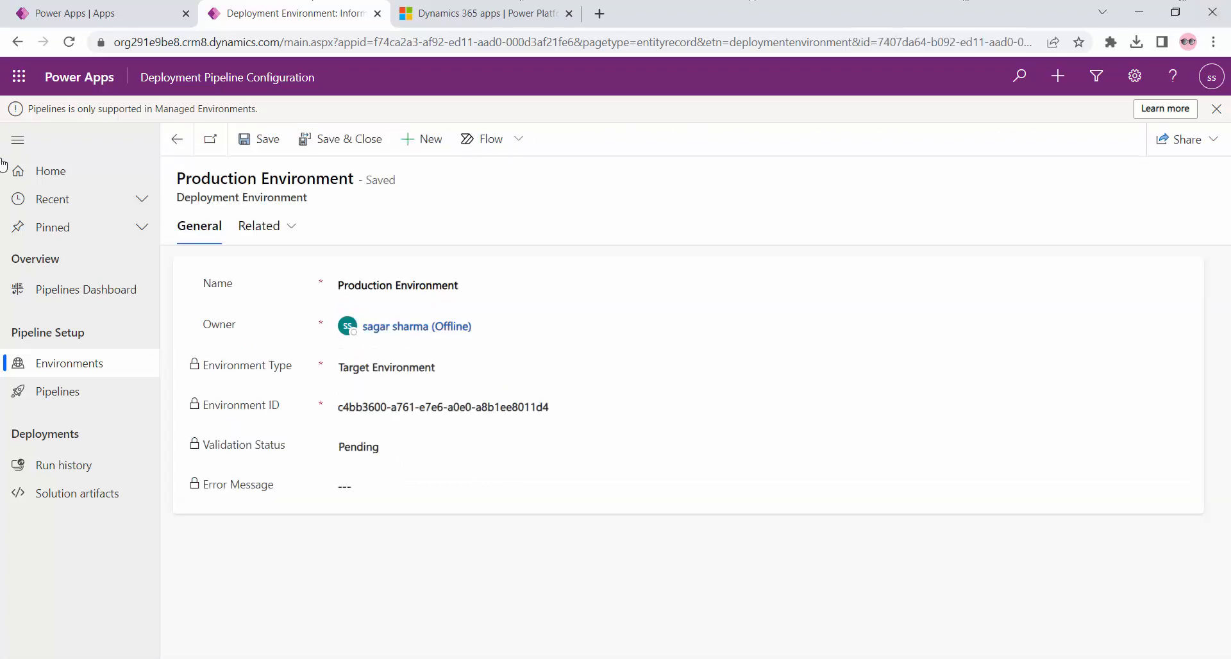
pyautogui.click(658, 134)
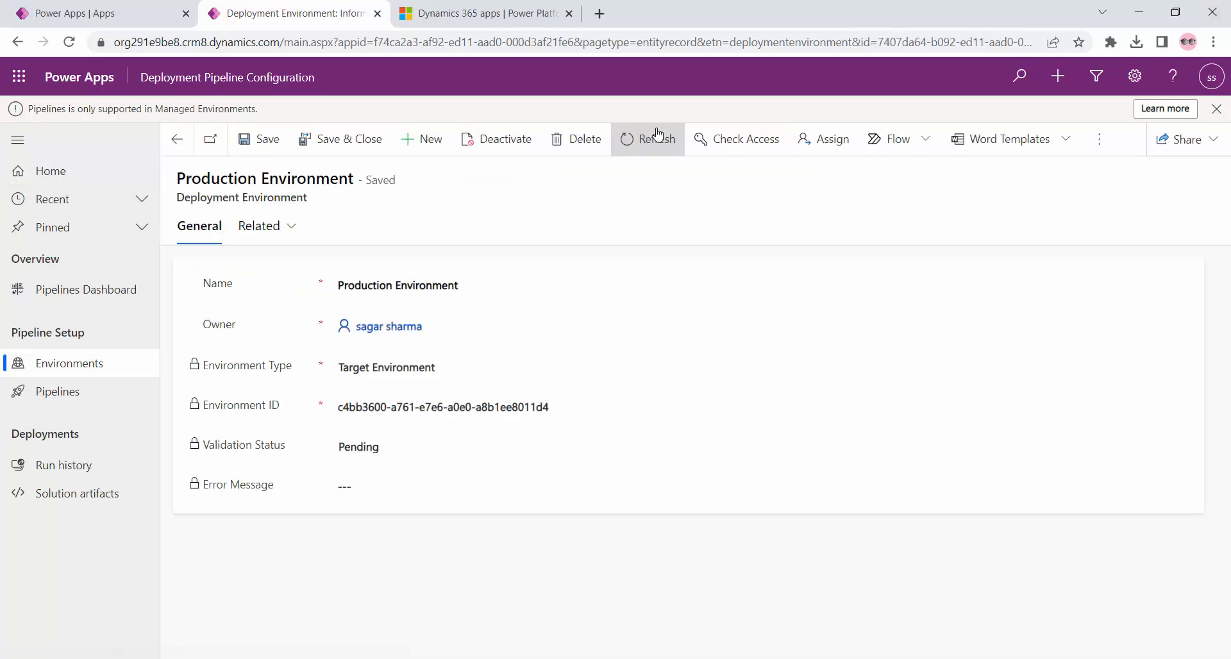
pyautogui.click(658, 134)
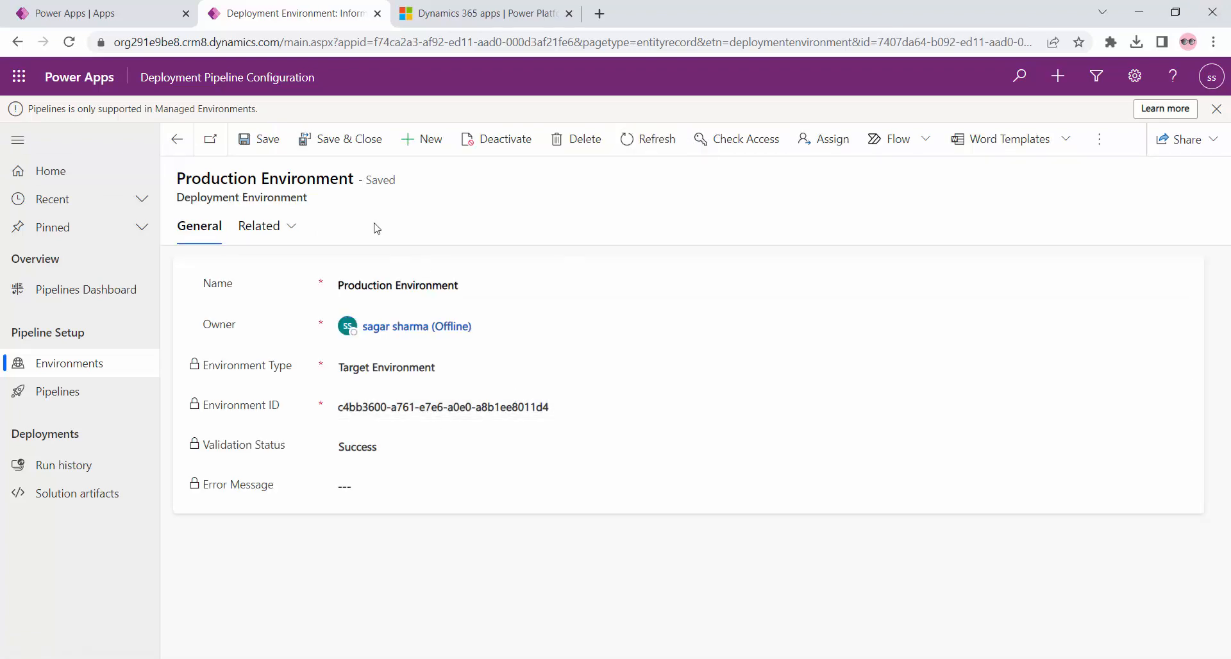
pyautogui.click(331, 143)
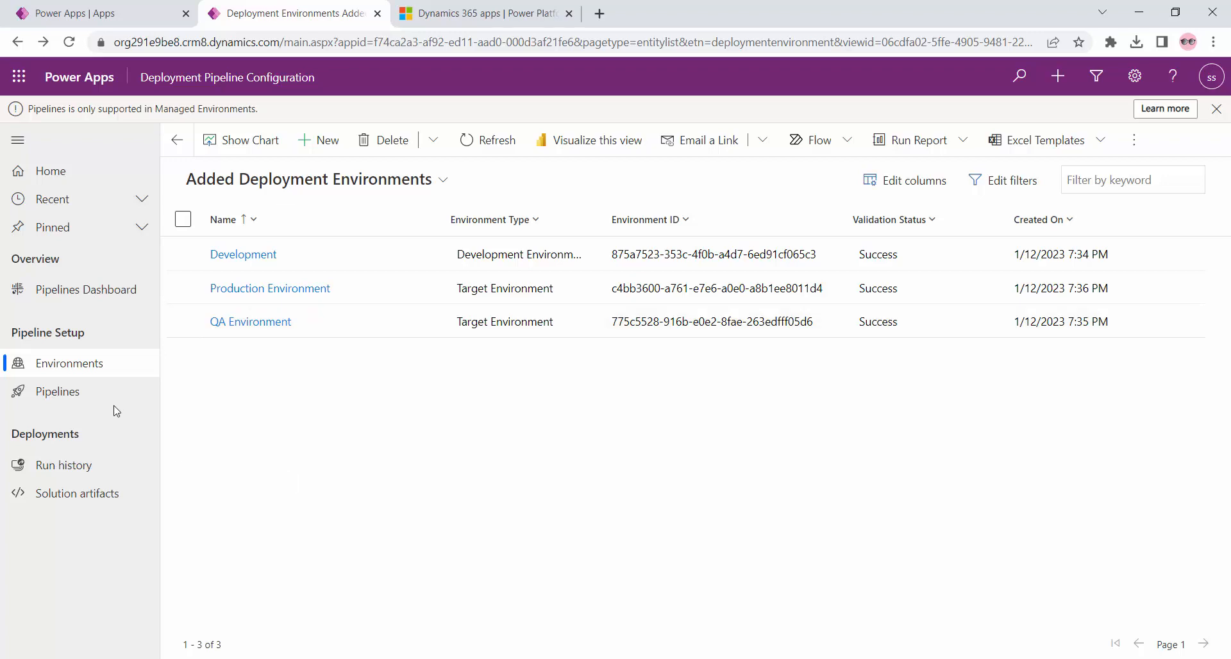
# Create a new deployment pipeline named DSTechMirror-DemoPipeline and save the record
pyautogui.click(72, 395)
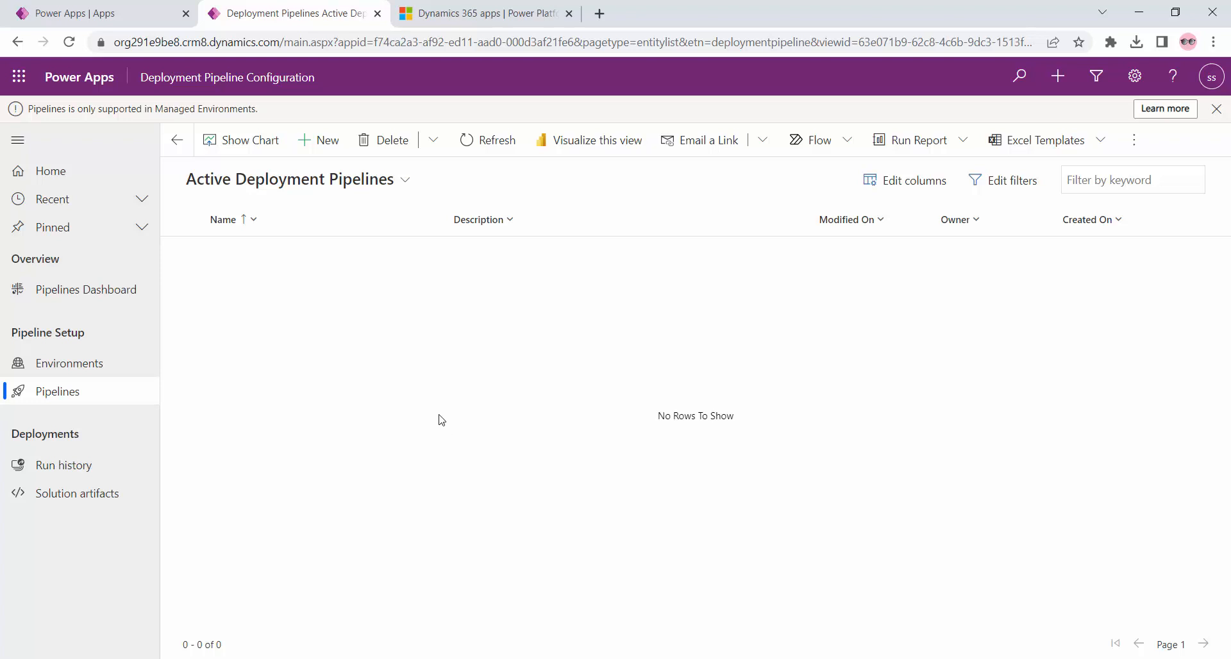
pyautogui.click(317, 142)
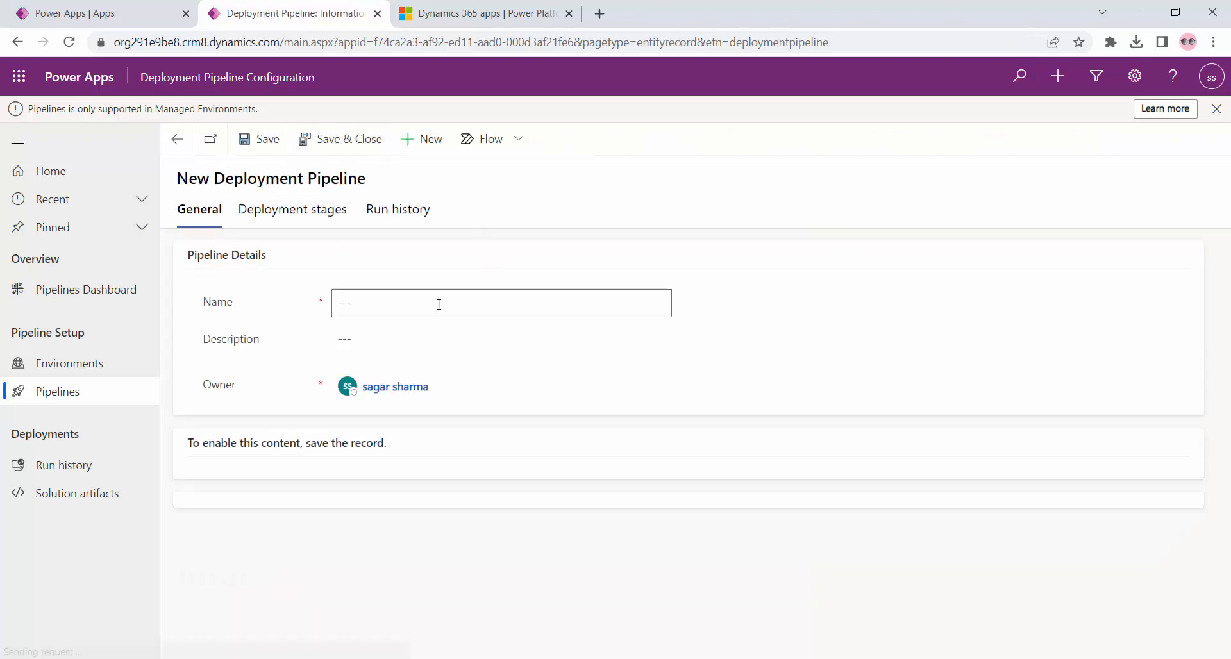
pyautogui.click(438, 304)
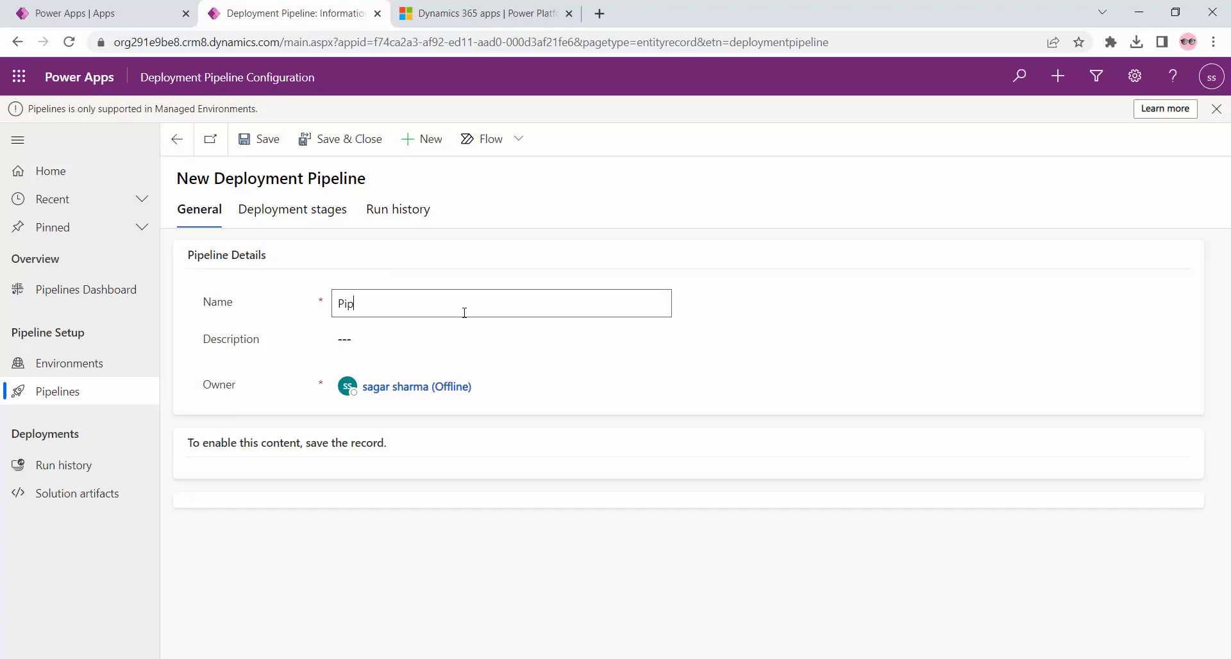
pyautogui.write('PipeLIne')
pyautogui.press('BackSpace')
pyautogui.press('BackSpace')
pyautogui.press('BackSpace')
pyautogui.write('DSTEchMirror')
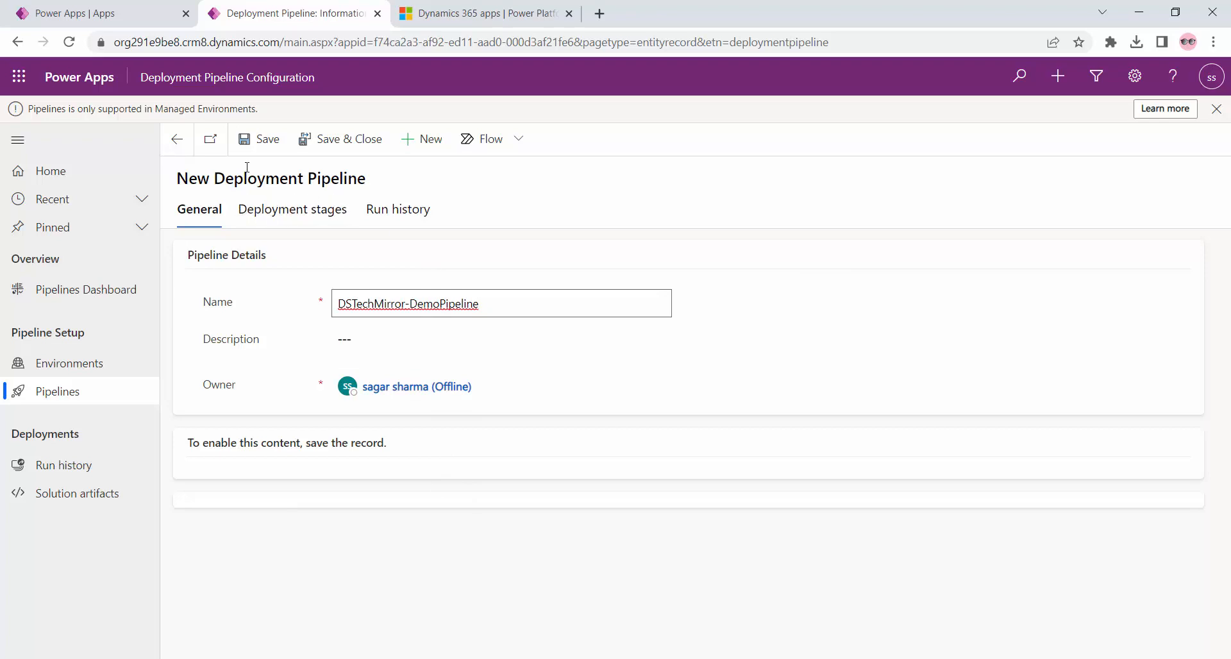
pyautogui.click(268, 148)
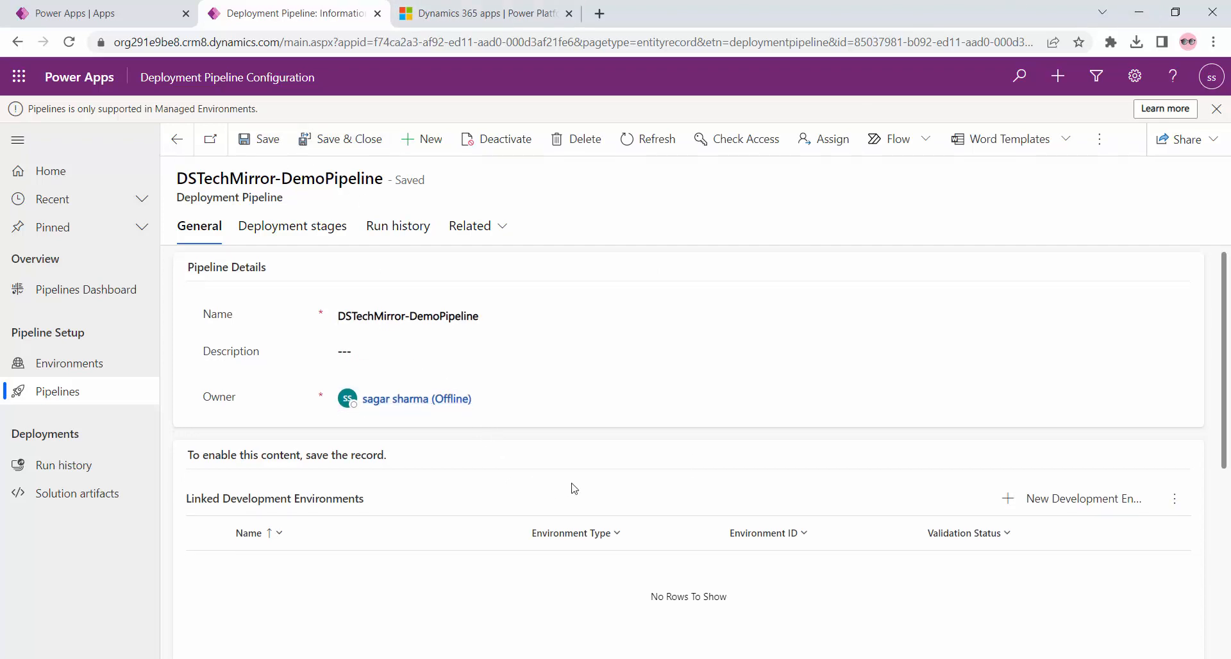
# Examine the pipeline's Linked Development Environments and Deployment Stages sections, and check the setup steps on the PowerPoint slide about pipeline environments
pyautogui.scroll(-2, 571, 486)
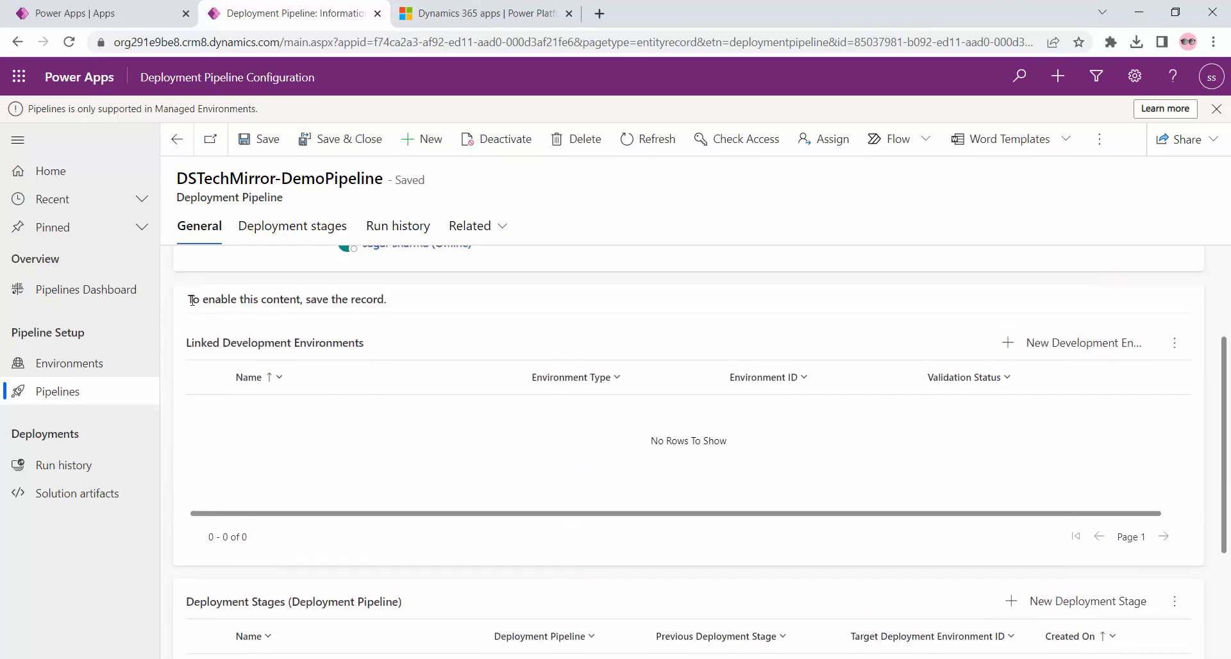
pyautogui.scroll(-2, 677, 478)
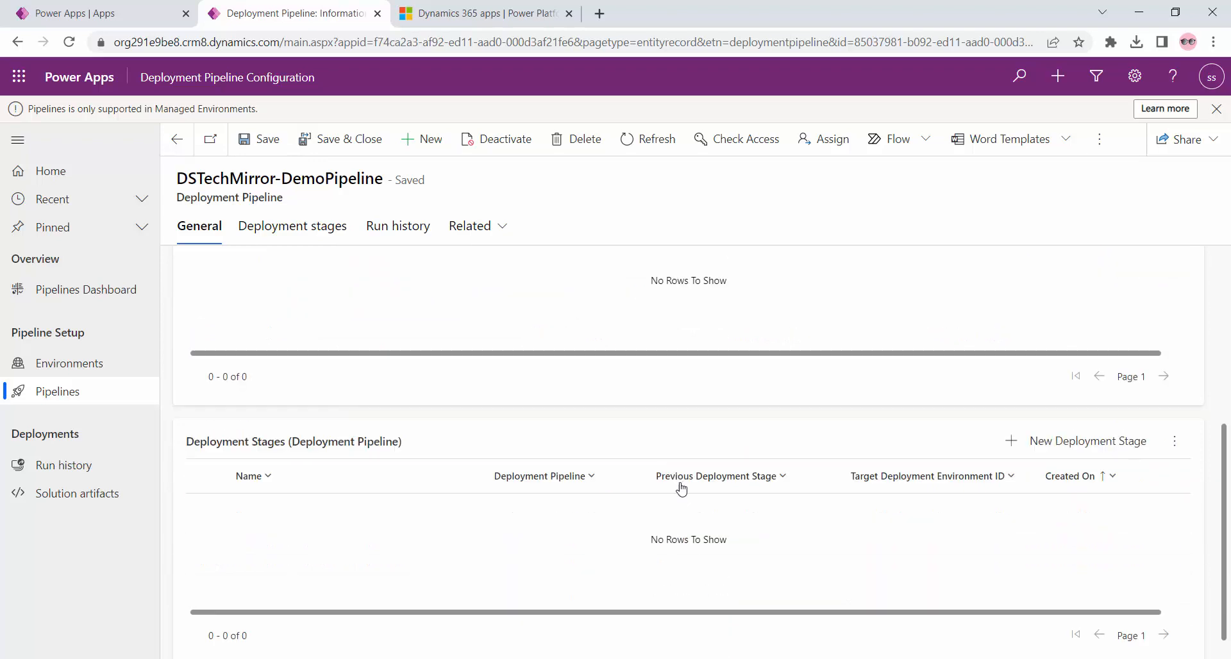
pyautogui.scroll(2, 682, 488)
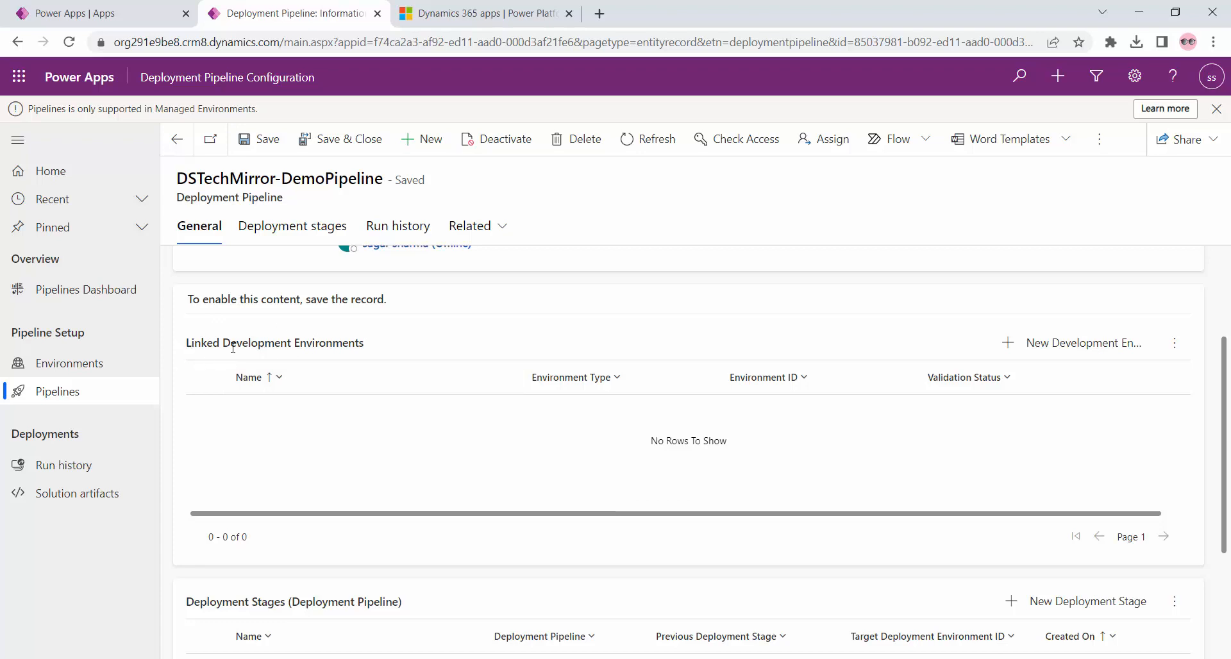
pyautogui.scroll(-2, 221, 462)
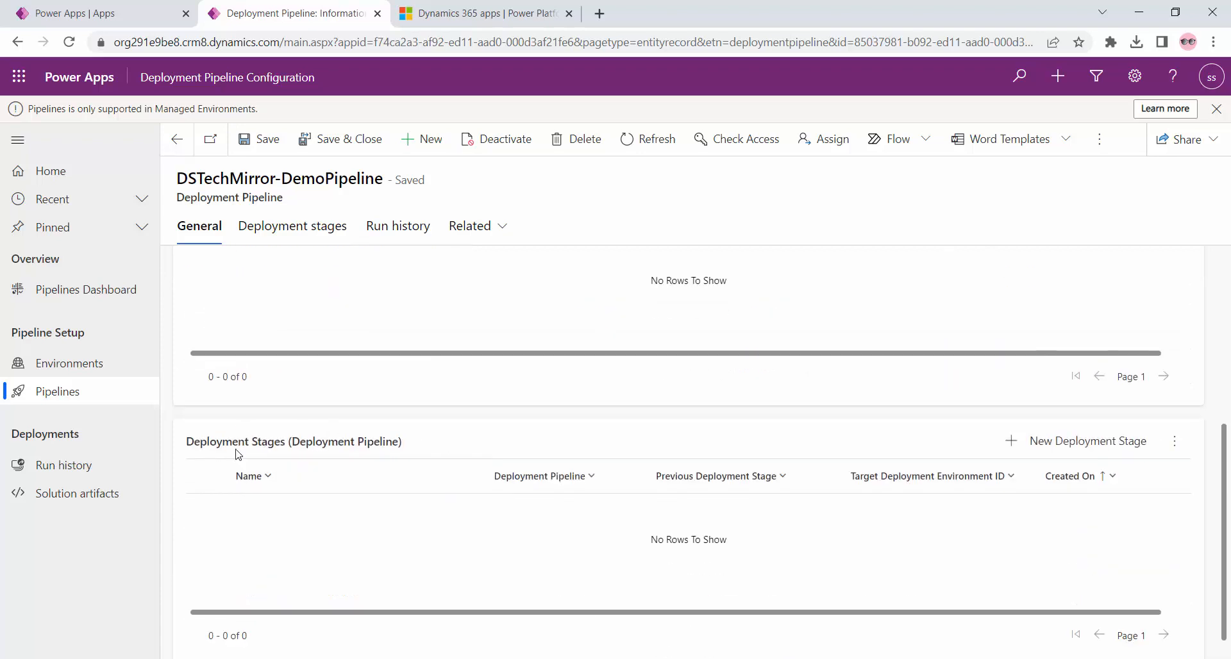
pyautogui.scroll(2, 340, 479)
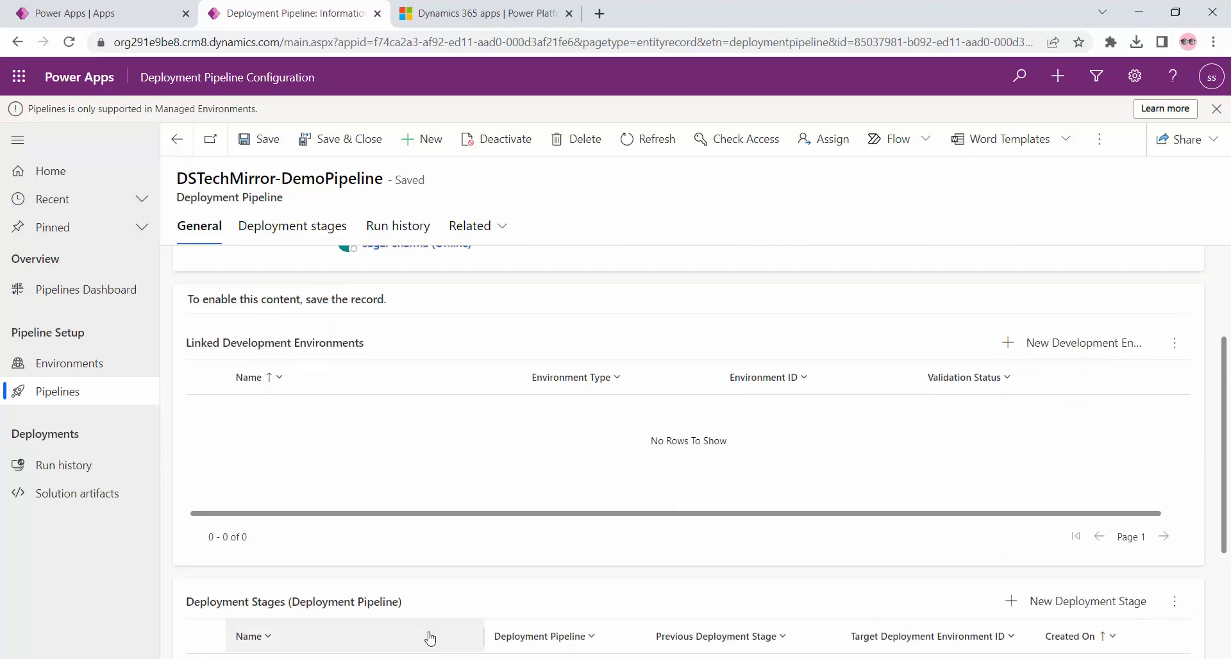
pyautogui.scroll(2, 429, 636)
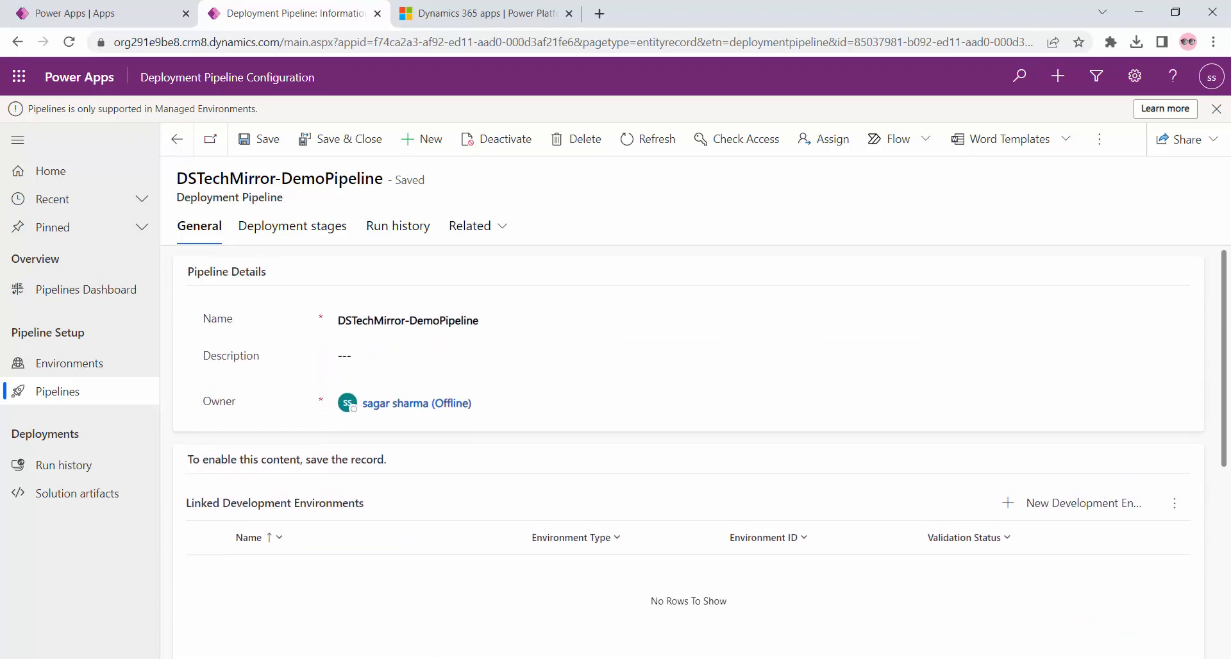
pyautogui.hotkey('alt', 'Tab')
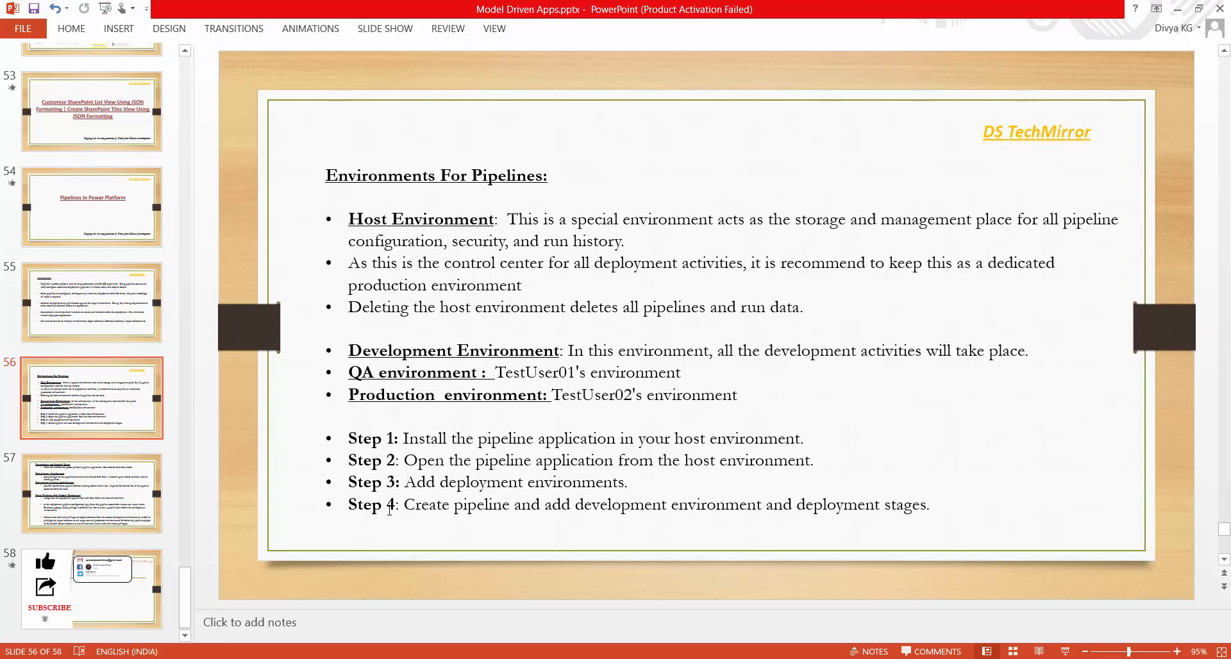
pyautogui.moveTo(449, 651)
pyautogui.click(448, 597)
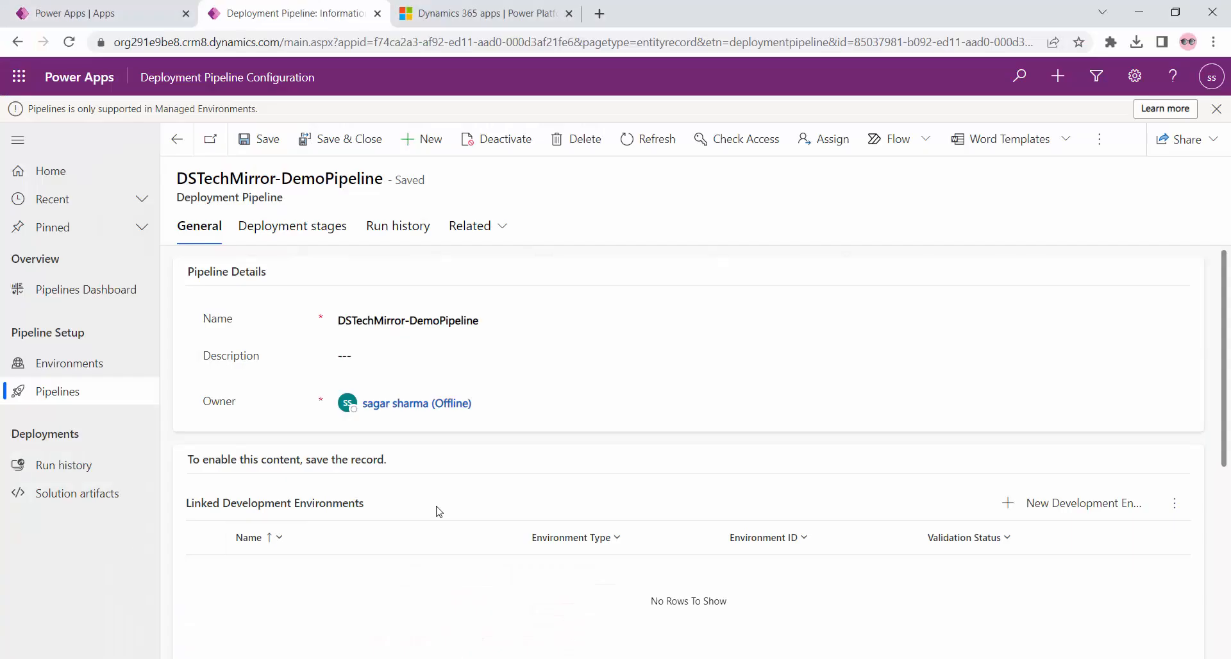
# Link the existing Development deployment environment to DSTechMirror-DemoPipeline as its development environment
pyautogui.scroll(-3, 425, 420)
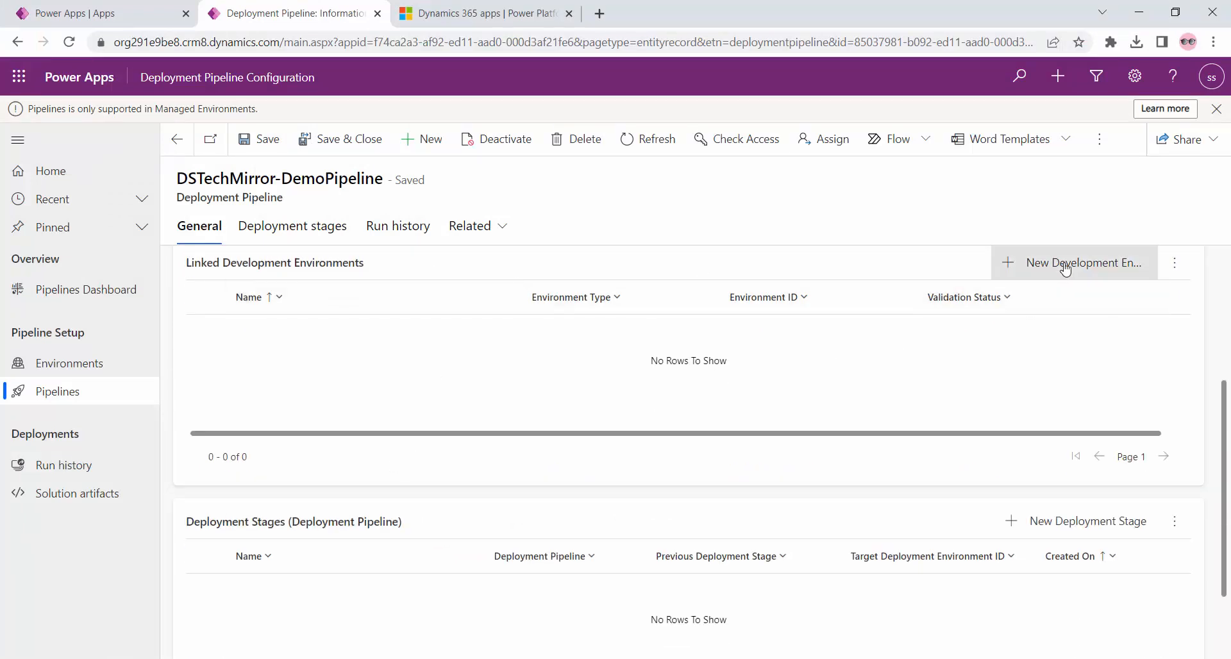
pyautogui.scroll(2, 1067, 263)
pyautogui.click(1177, 399)
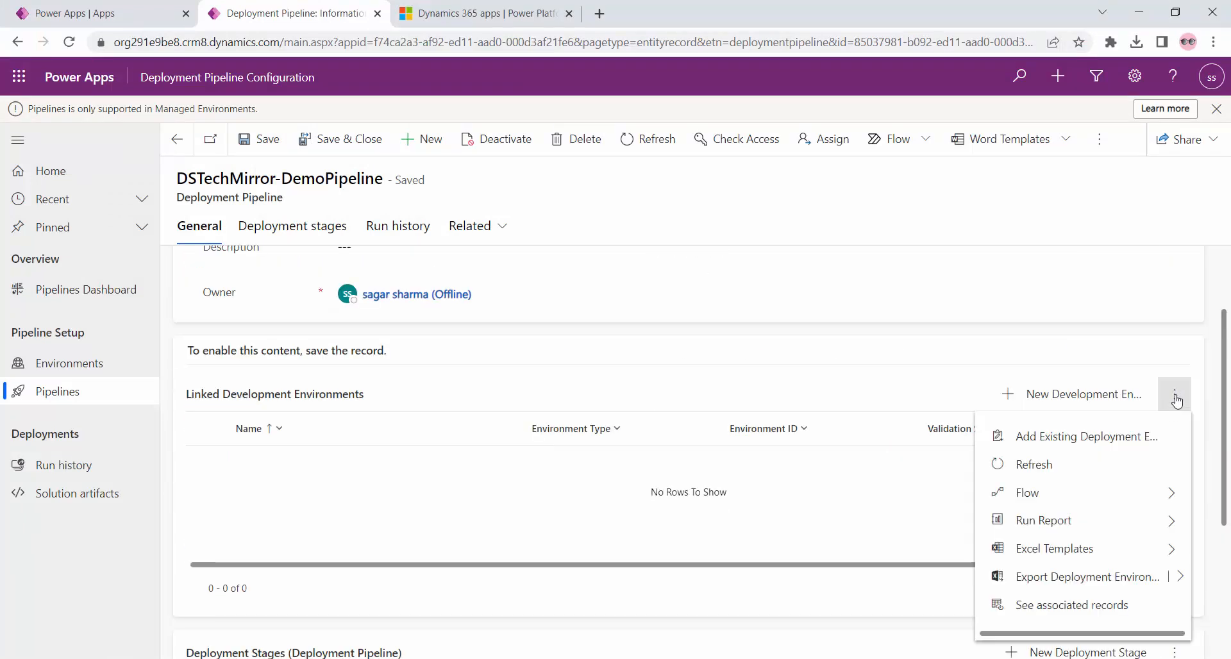
pyautogui.click(1062, 439)
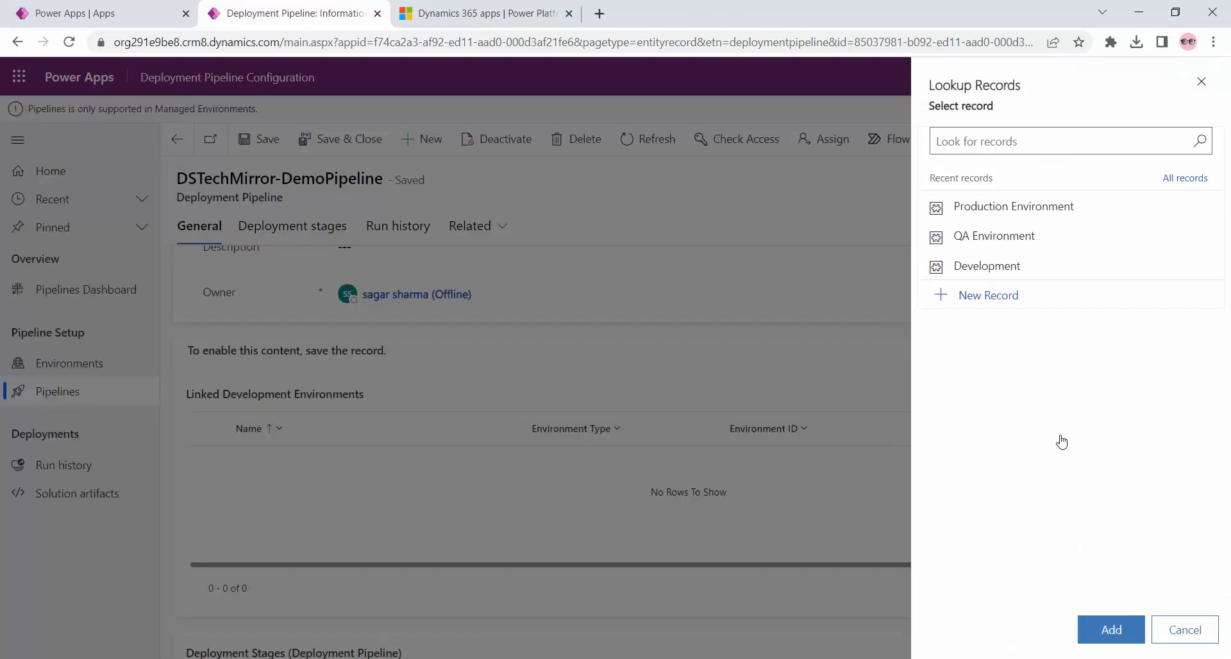
pyautogui.click(998, 270)
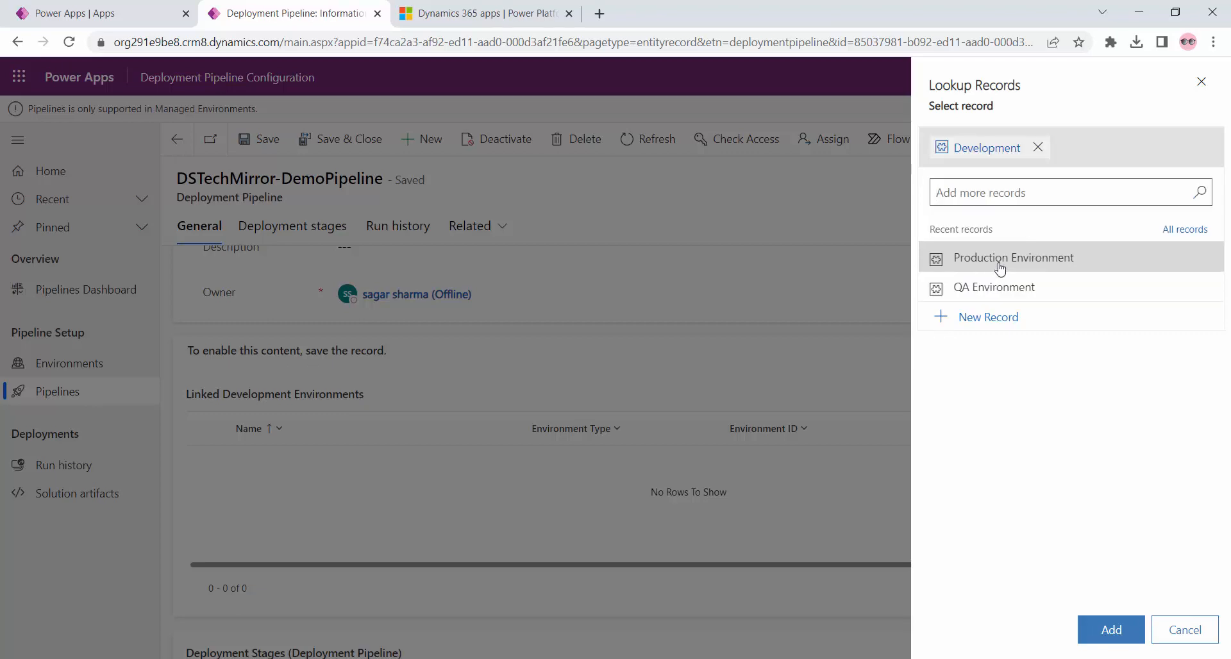
pyautogui.click(1111, 630)
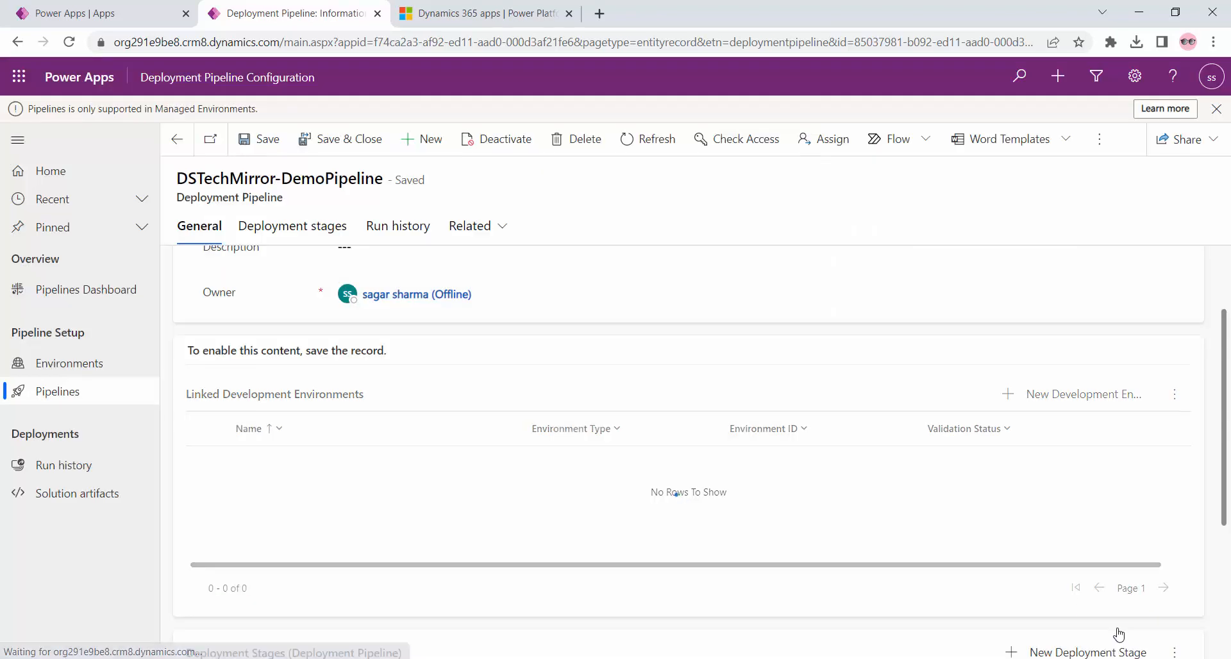
pyautogui.scroll(-2, 327, 449)
pyautogui.scroll(1, 269, 393)
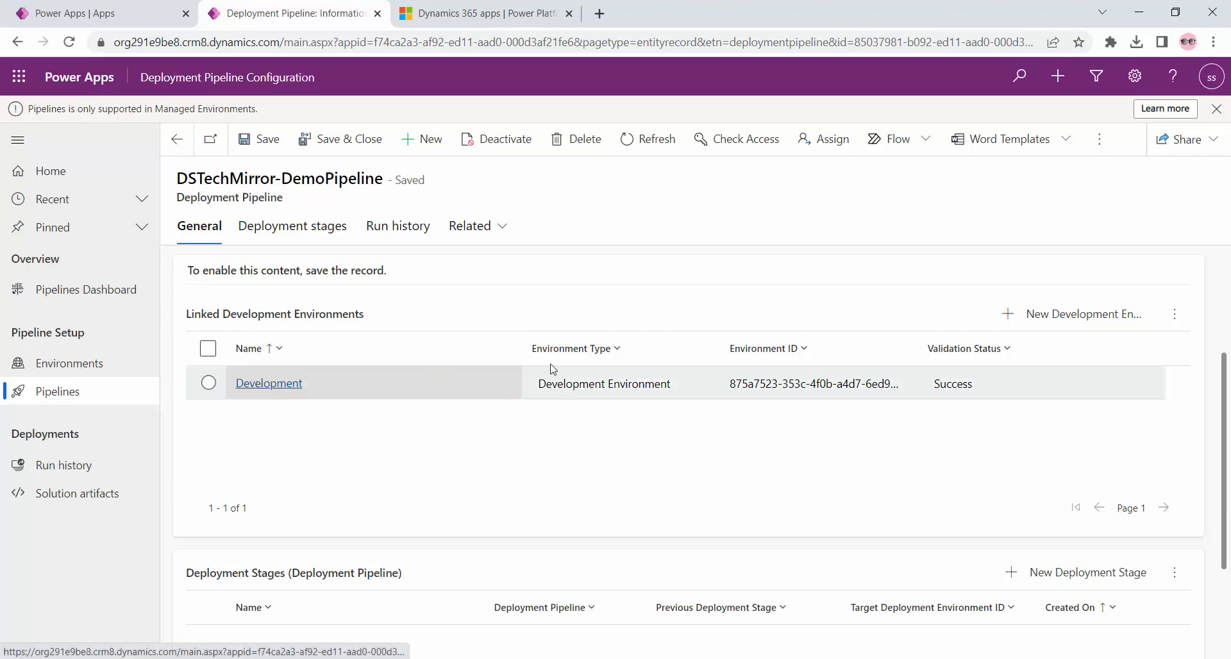
pyautogui.click(1175, 314)
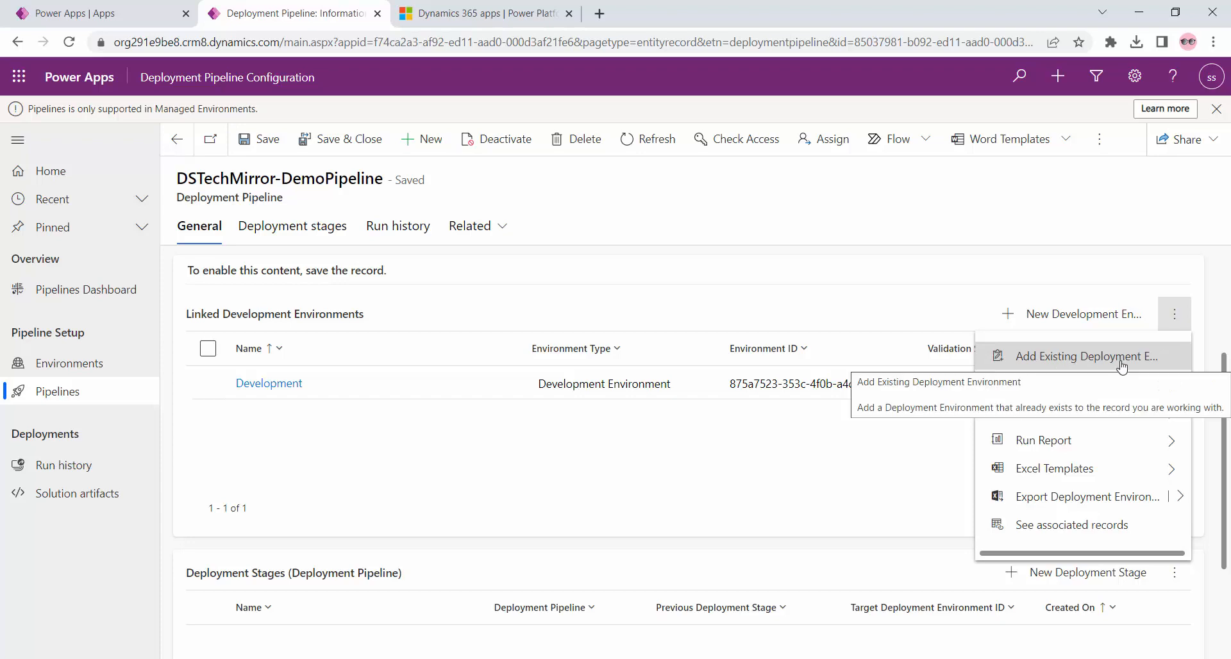
pyautogui.click(874, 489)
# Add a deployment stage named QA to the pipeline with QA Environment as its target deployment environment, and save it
pyautogui.scroll(-3, 629, 475)
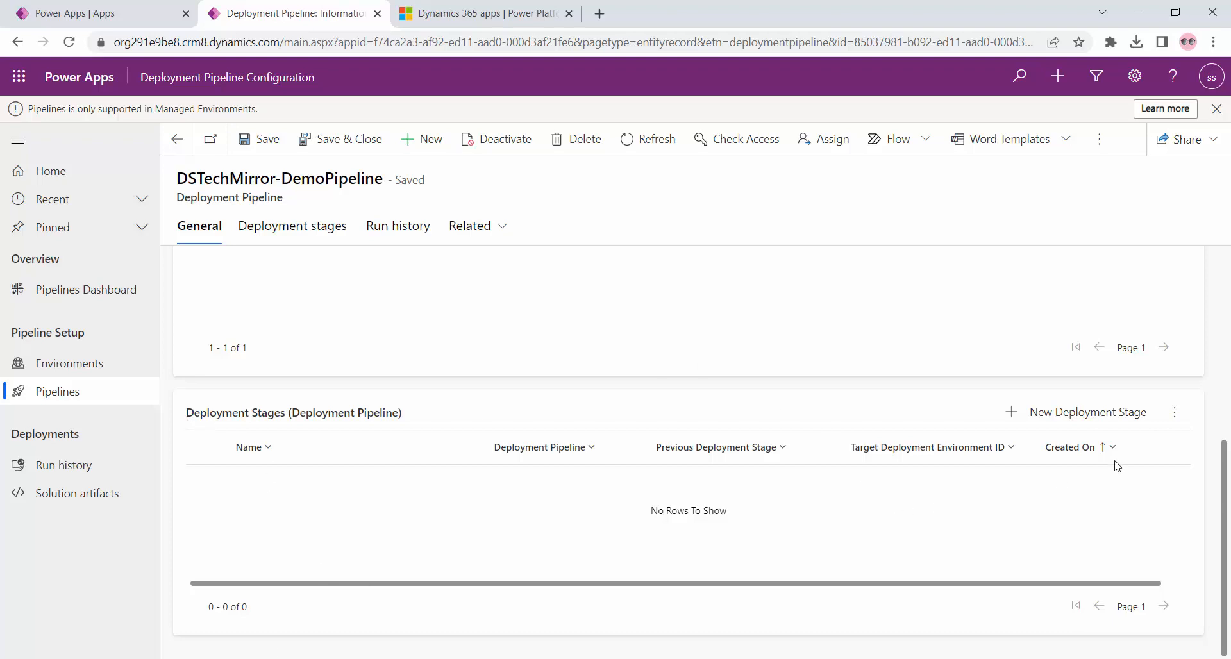
pyautogui.click(1117, 420)
pyautogui.click(1040, 182)
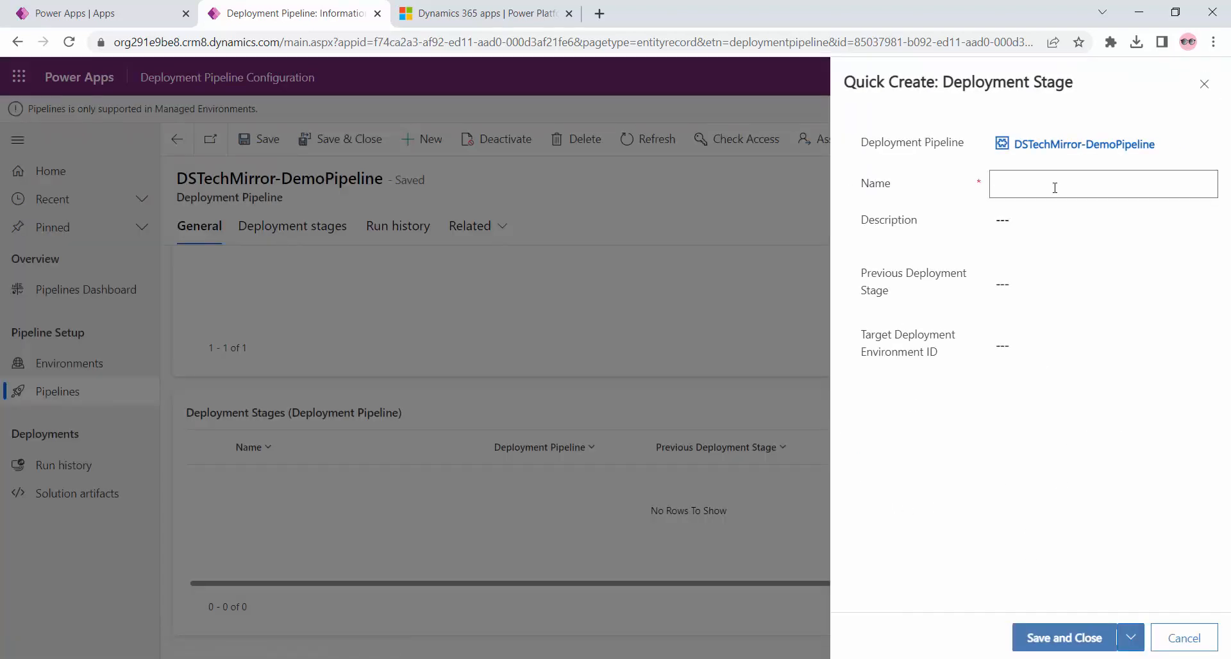
pyautogui.write('QA Env')
pyautogui.press('BackSpace')
pyautogui.press('BackSpace')
pyautogui.press('BackSpace')
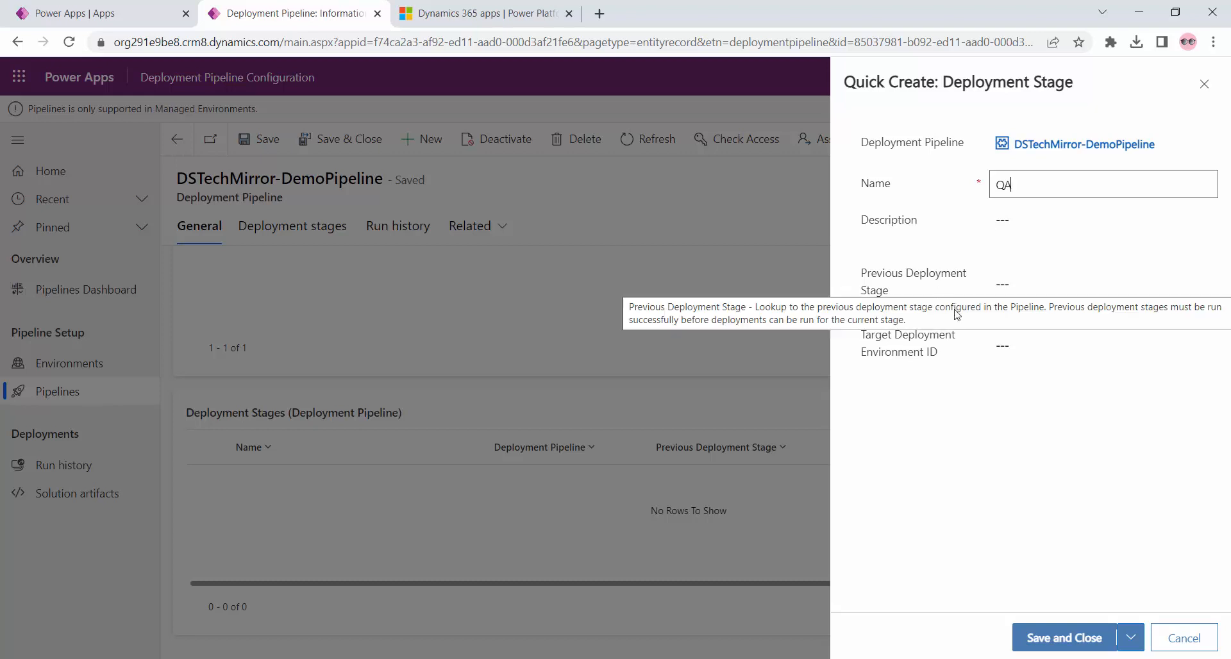
pyautogui.click(1036, 351)
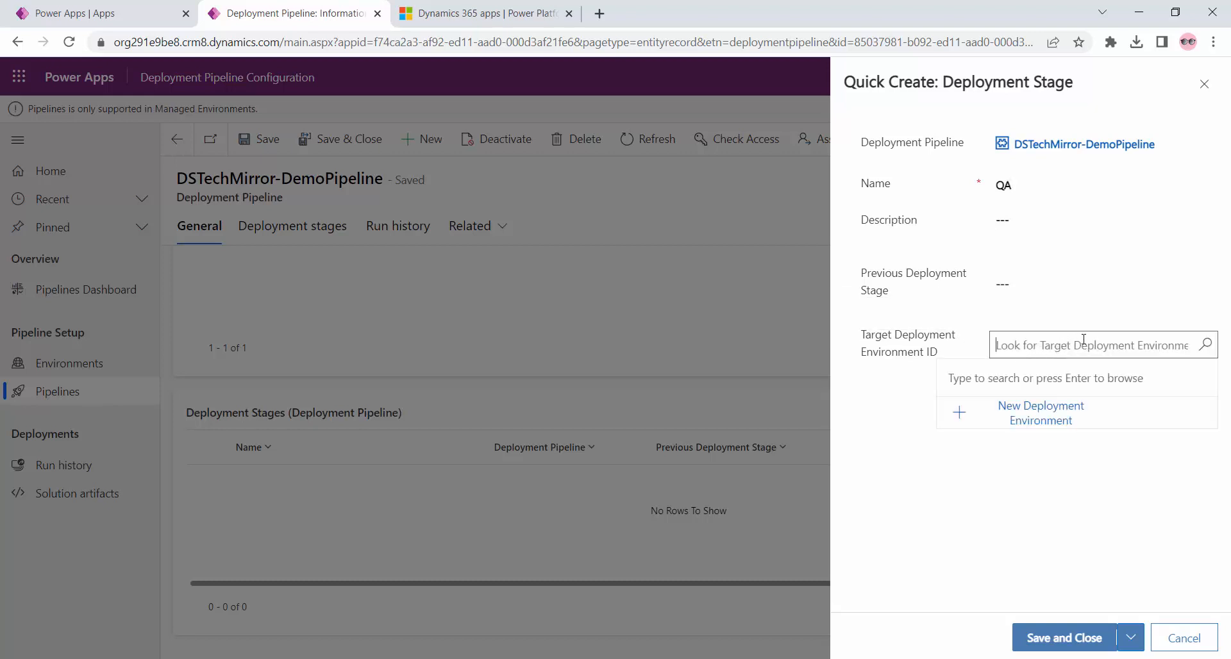
pyautogui.click(1205, 345)
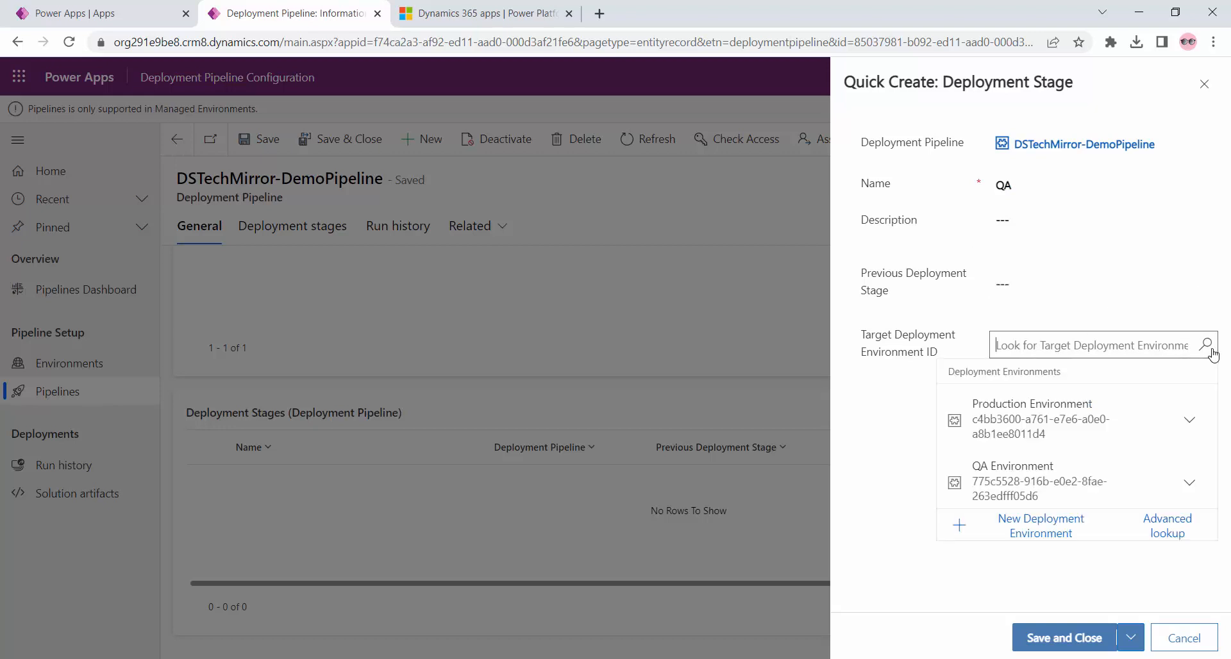
pyautogui.click(1028, 483)
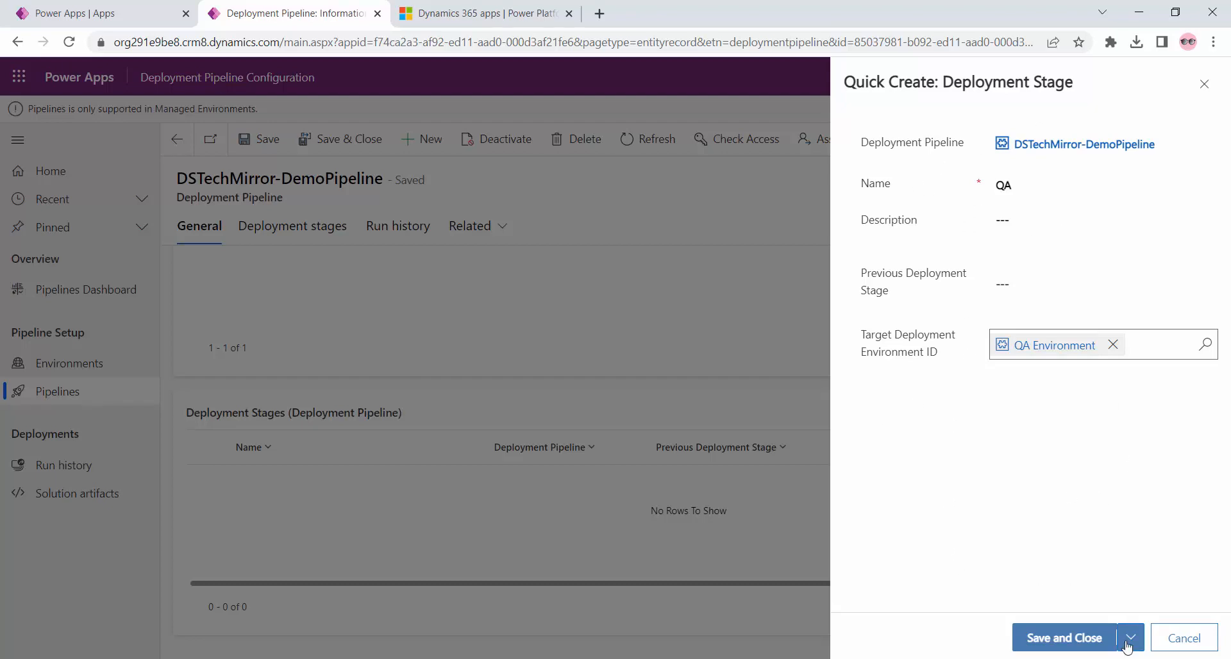
pyautogui.click(1058, 639)
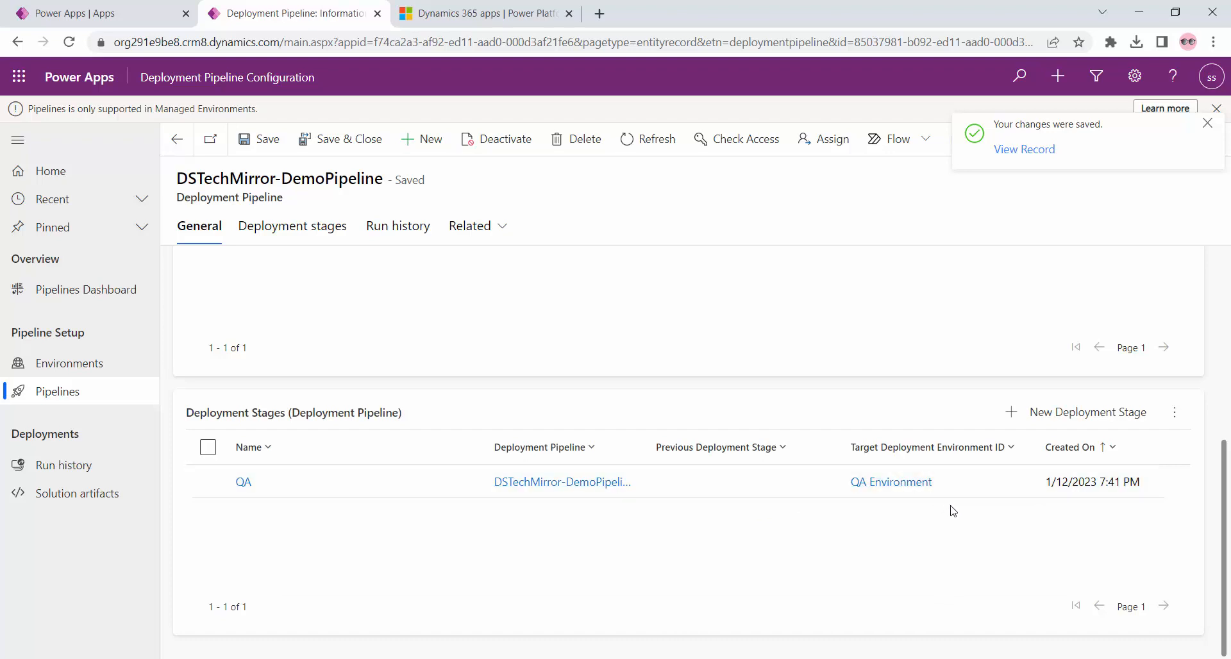
# Add and save a deployment stage named Production, with QA as the previous stage and Production Environment as the target deployment environment
pyautogui.click(1066, 420)
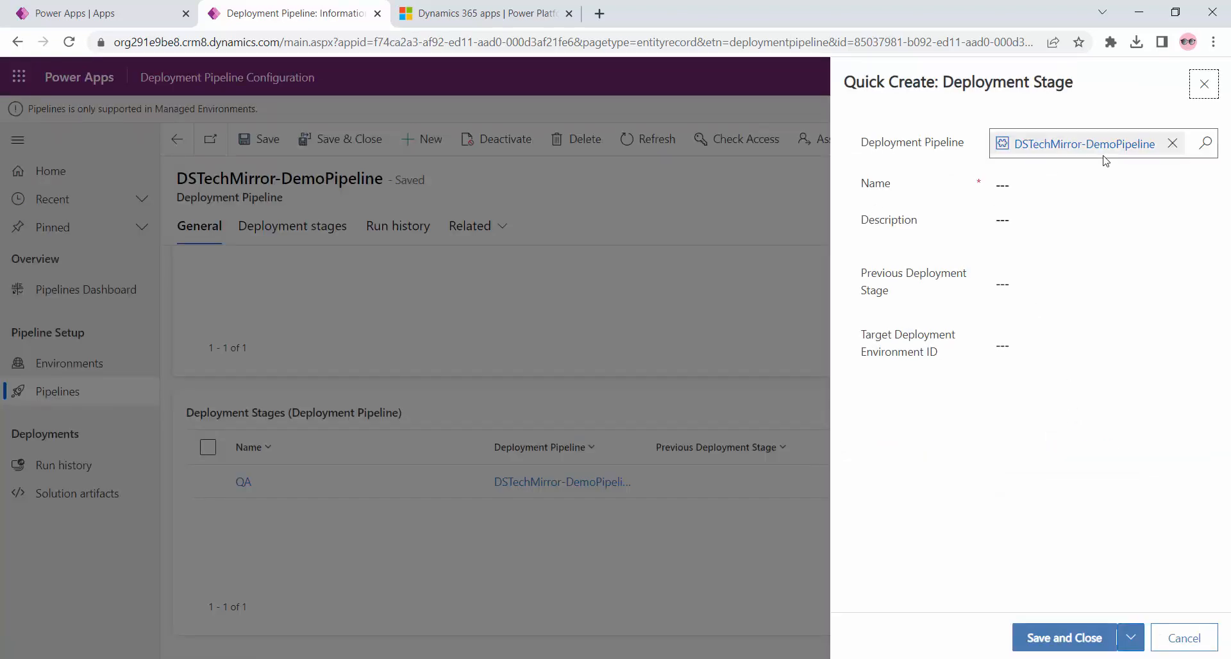
pyautogui.click(1054, 187)
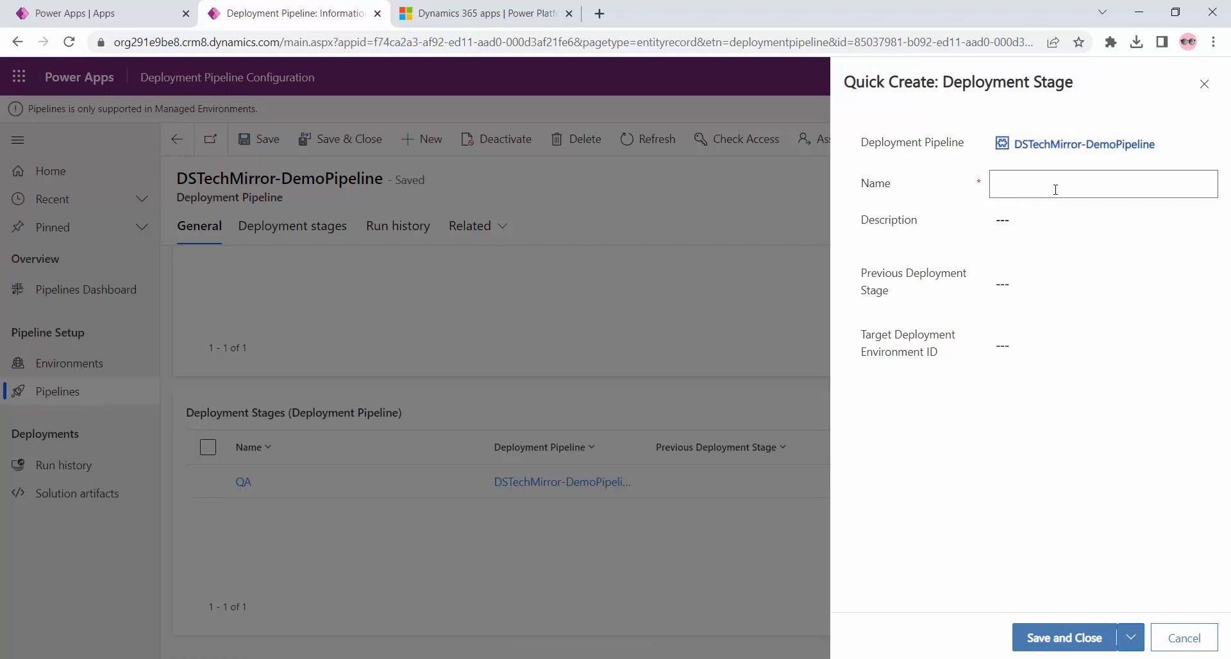
pyautogui.write('Production')
pyautogui.click(1065, 286)
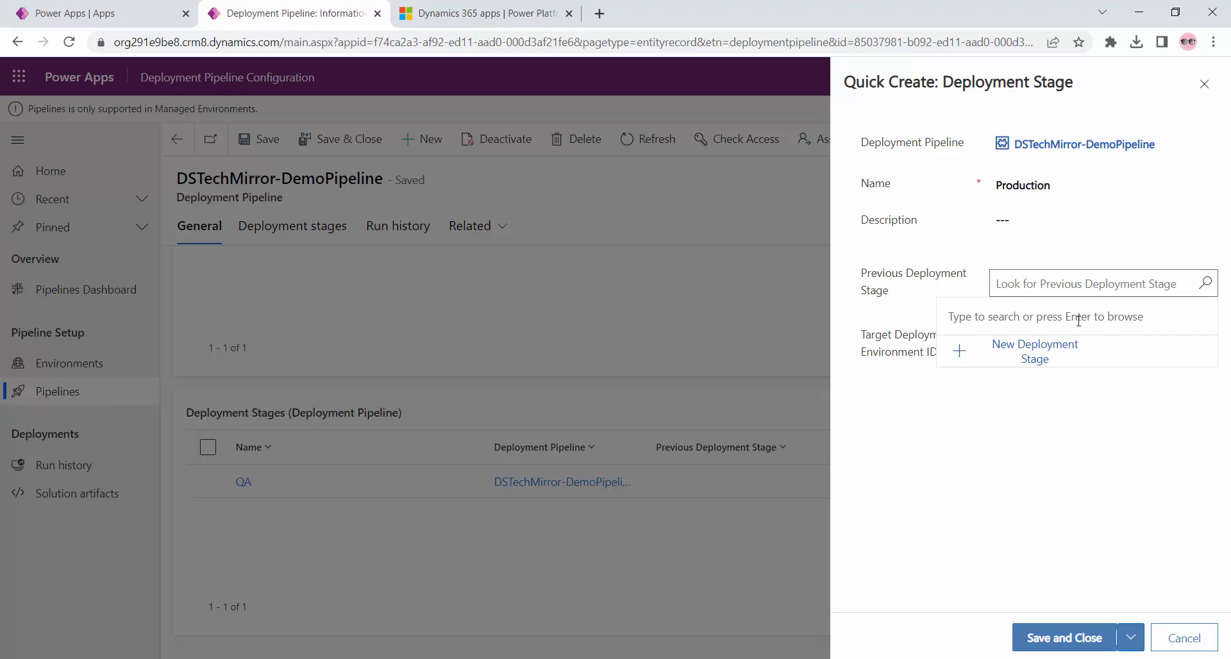
pyautogui.click(1205, 284)
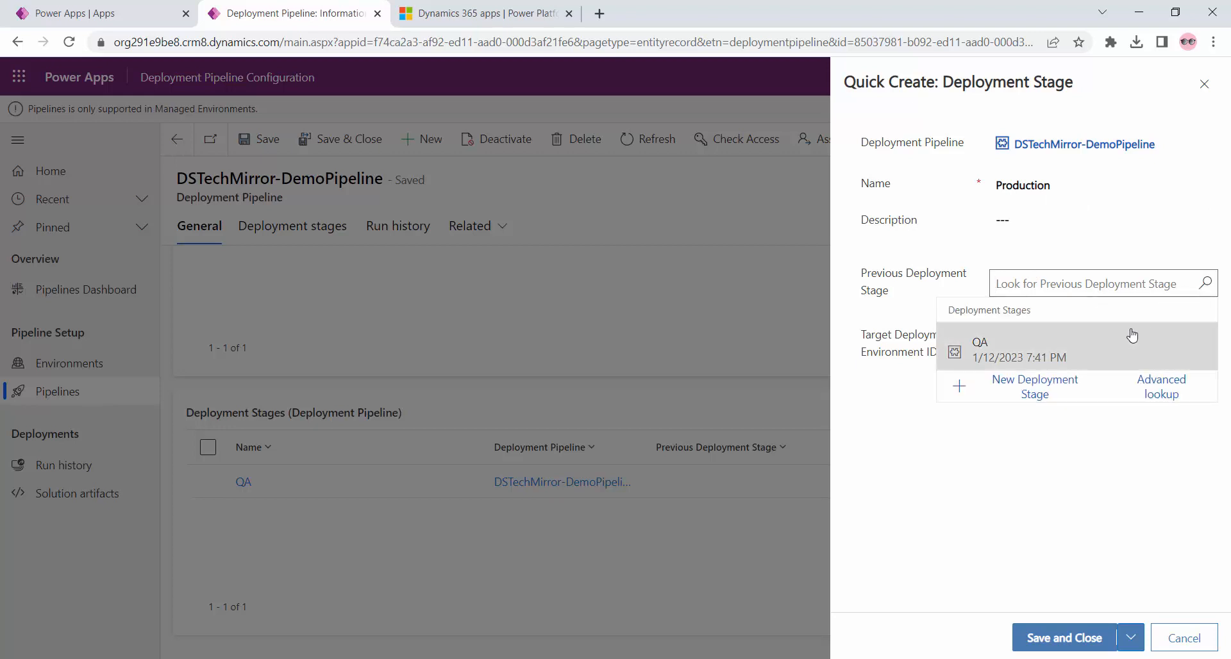
pyautogui.click(1065, 346)
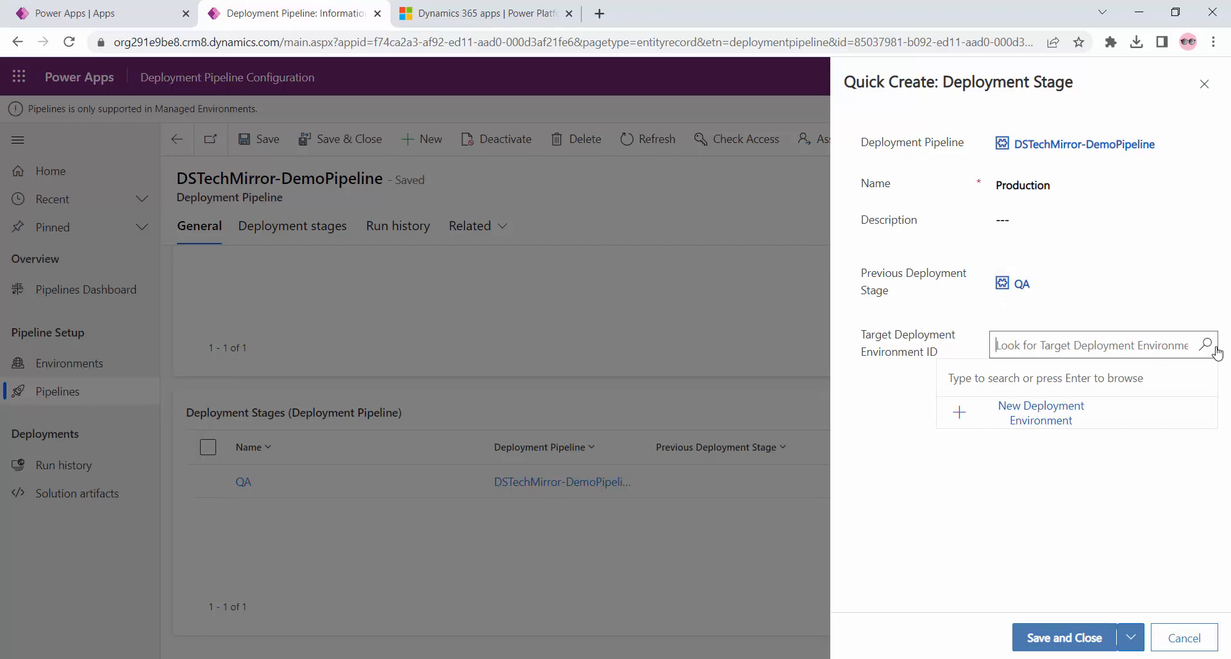
pyautogui.click(1210, 348)
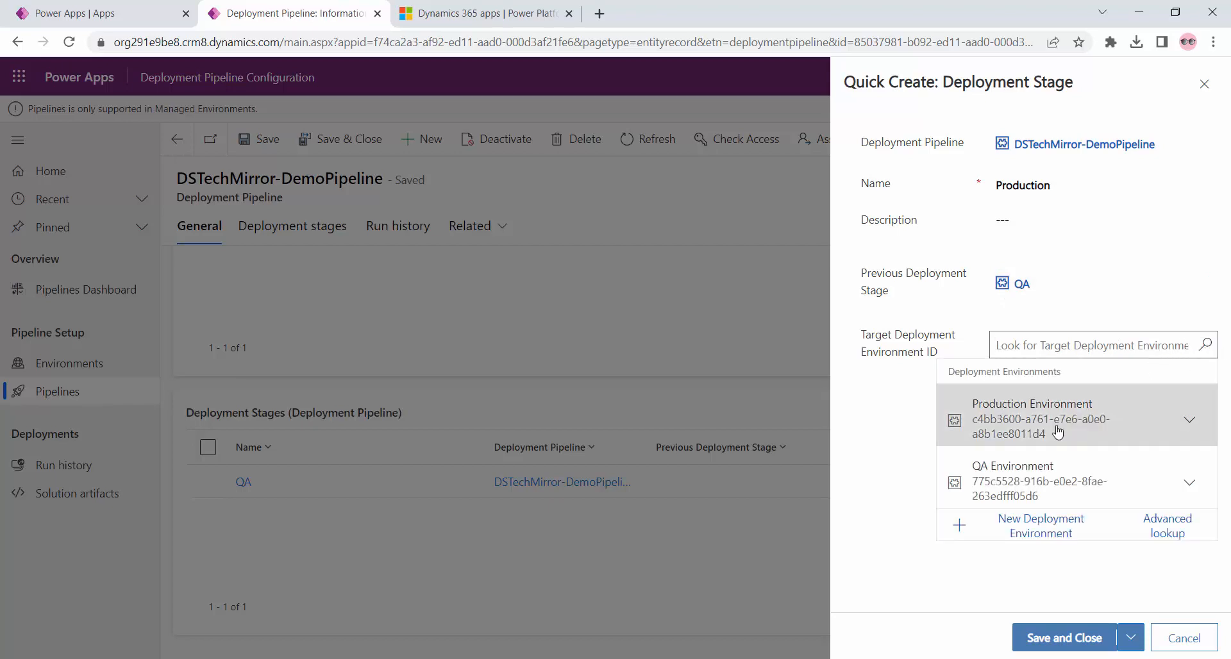
pyautogui.click(1033, 423)
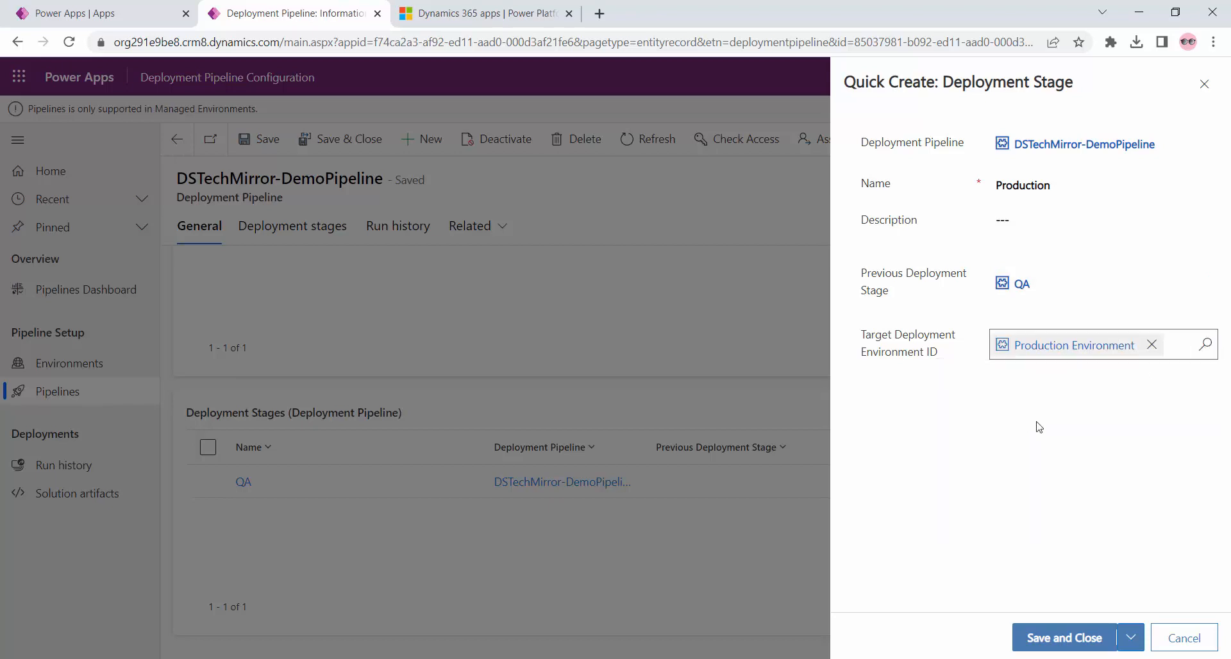
pyautogui.click(1069, 636)
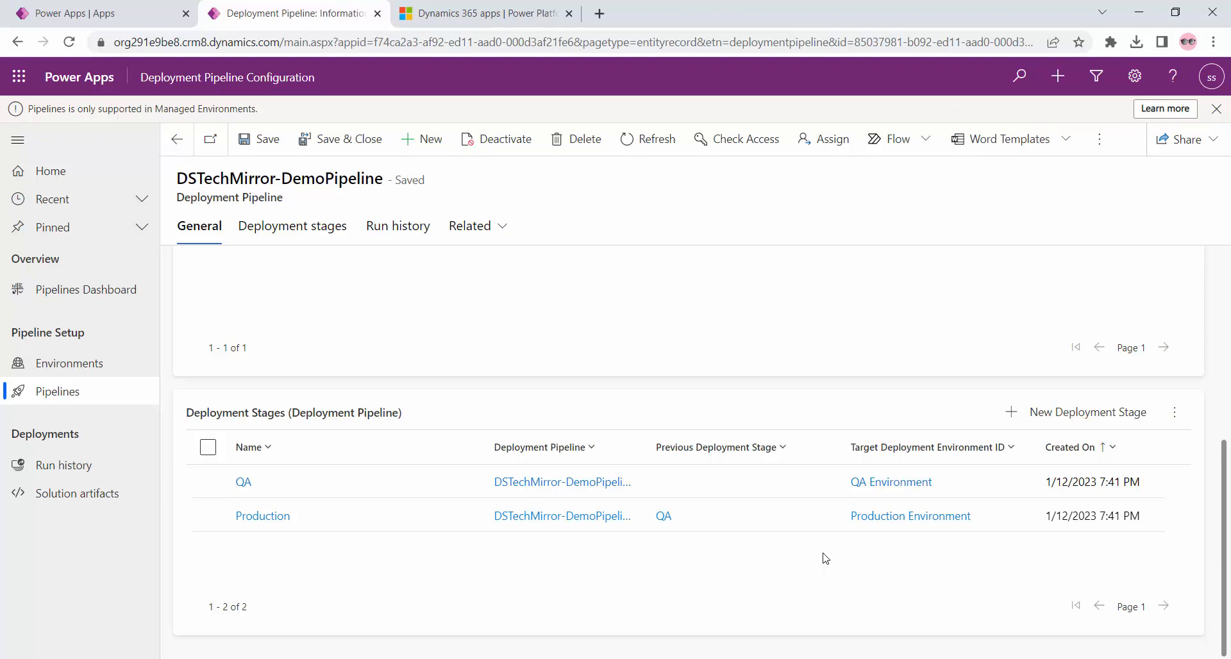
# Review the Linked Development Environments and Deployment Stages sections of DSTechMirror-DemoPipeline
pyautogui.hotkey('alt', 'Tab')
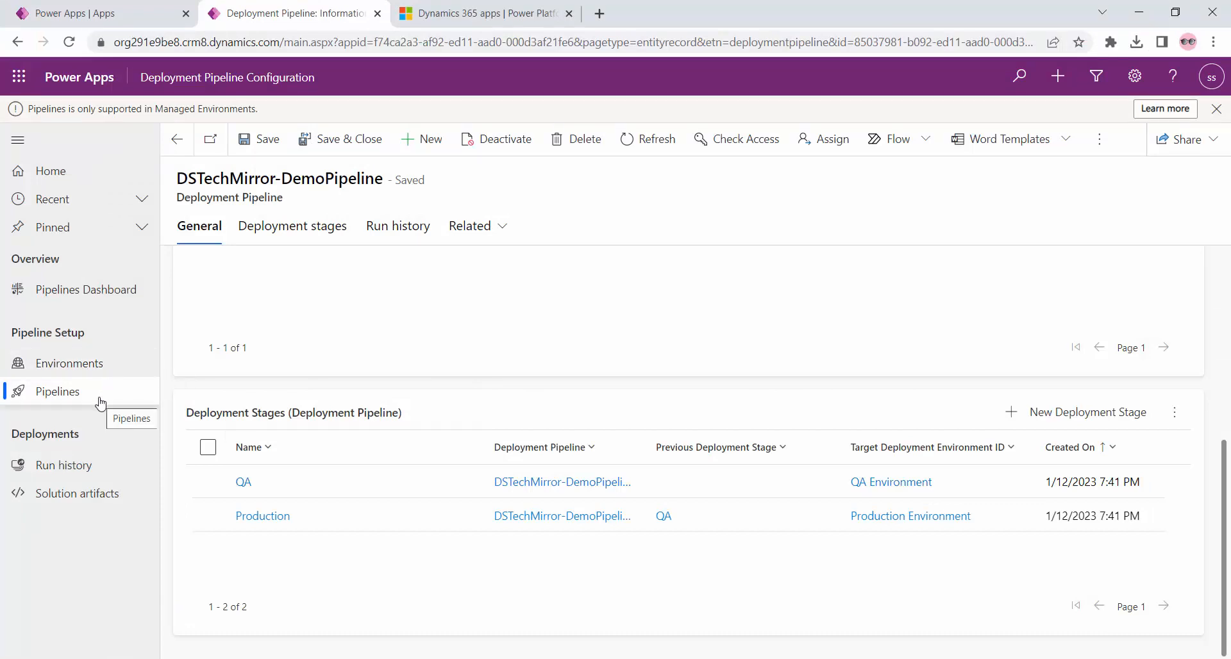
pyautogui.scroll(6, 424, 321)
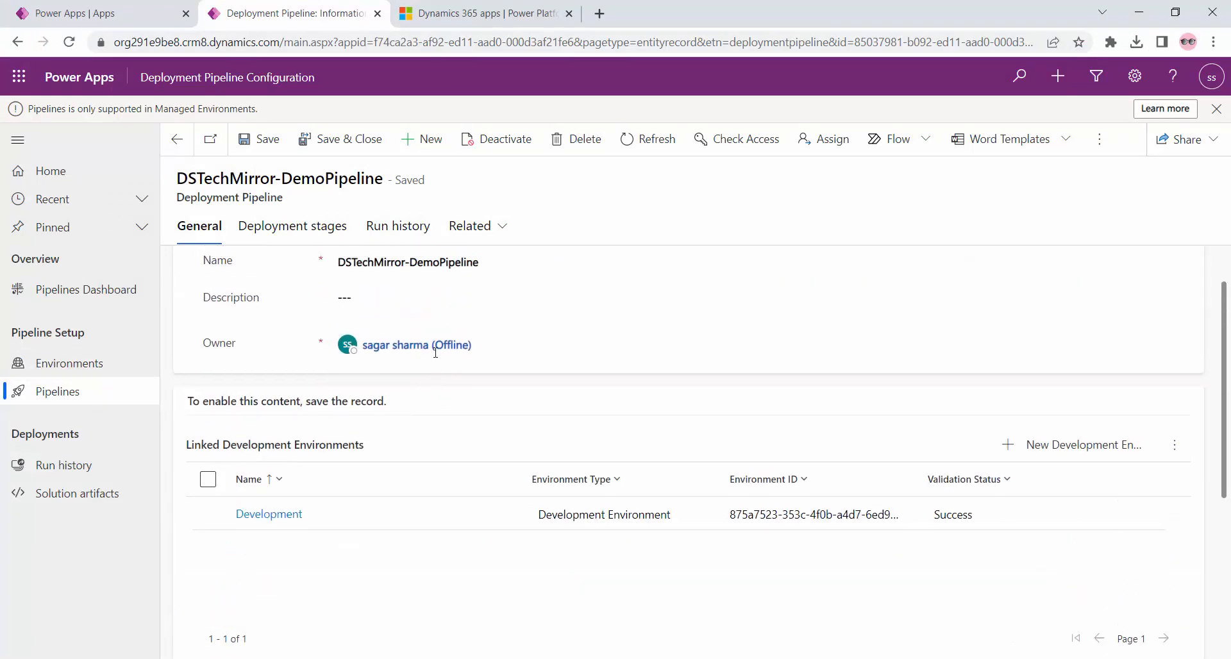
pyautogui.scroll(-4, 404, 468)
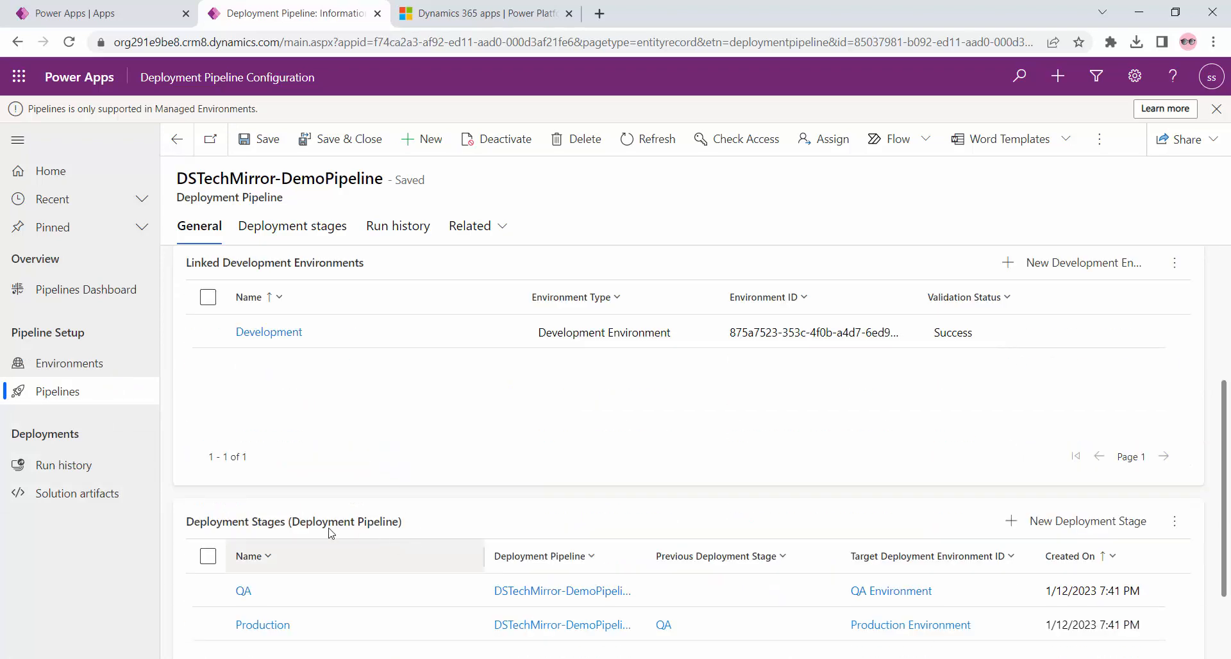
pyautogui.scroll(-2, 197, 520)
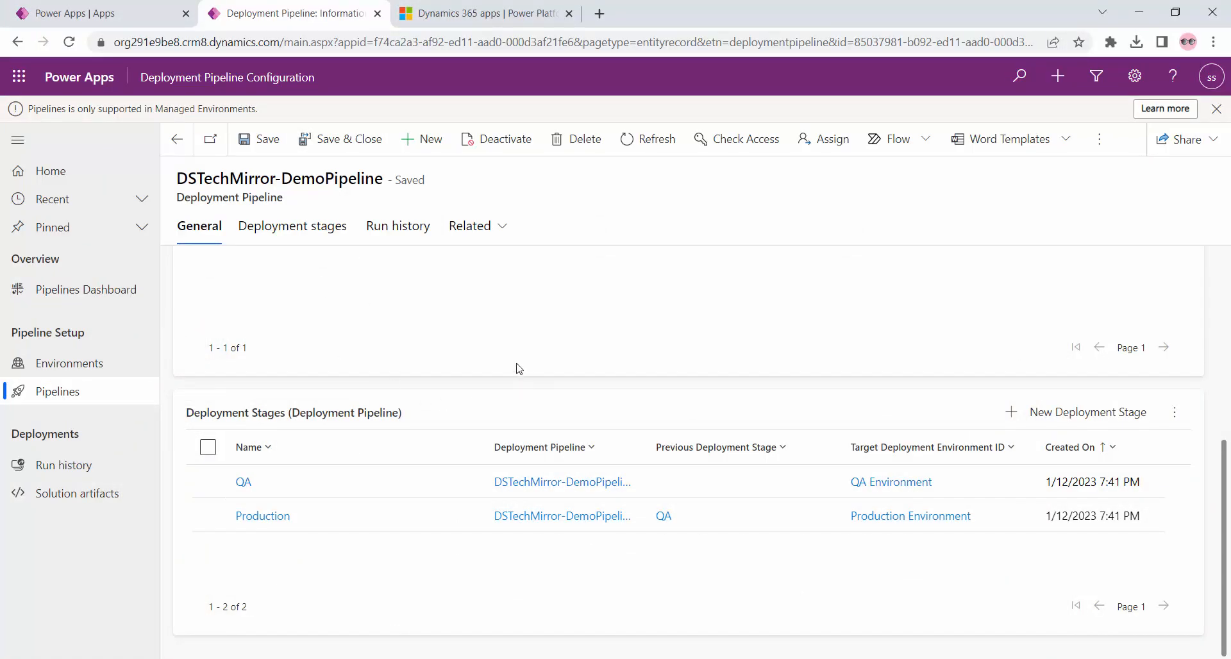
# Close the session details and settings in the Power Apps maker portal, and open the development environment's Solutions list
pyautogui.click(83, 7)
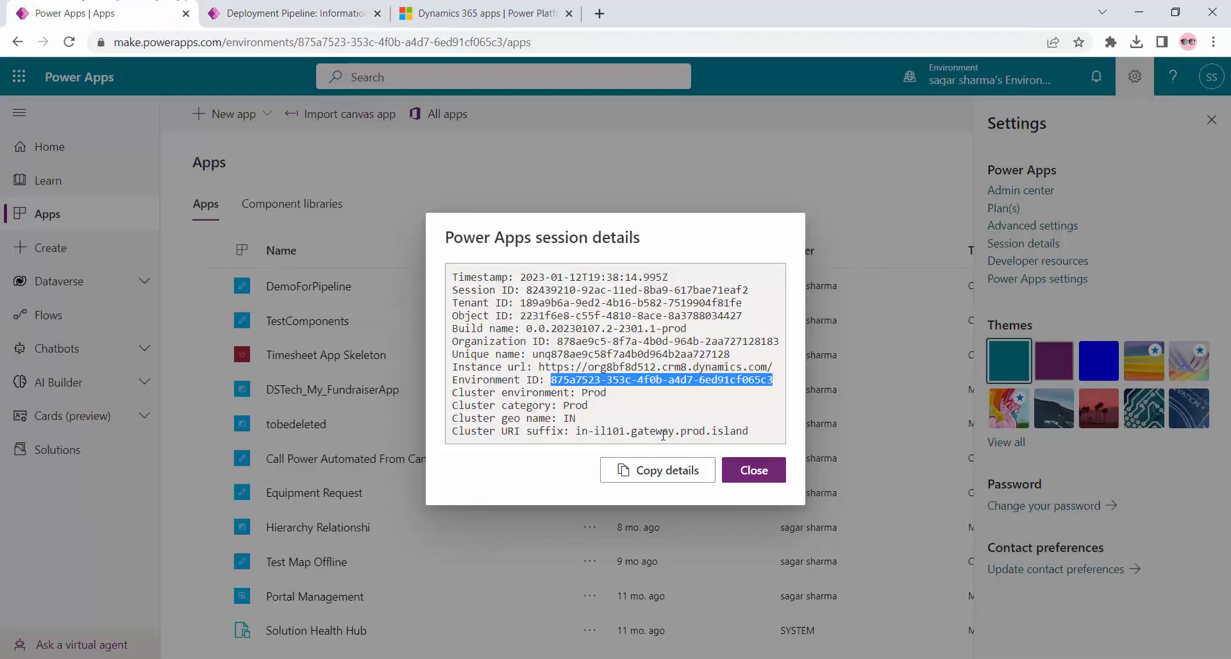
pyautogui.click(754, 470)
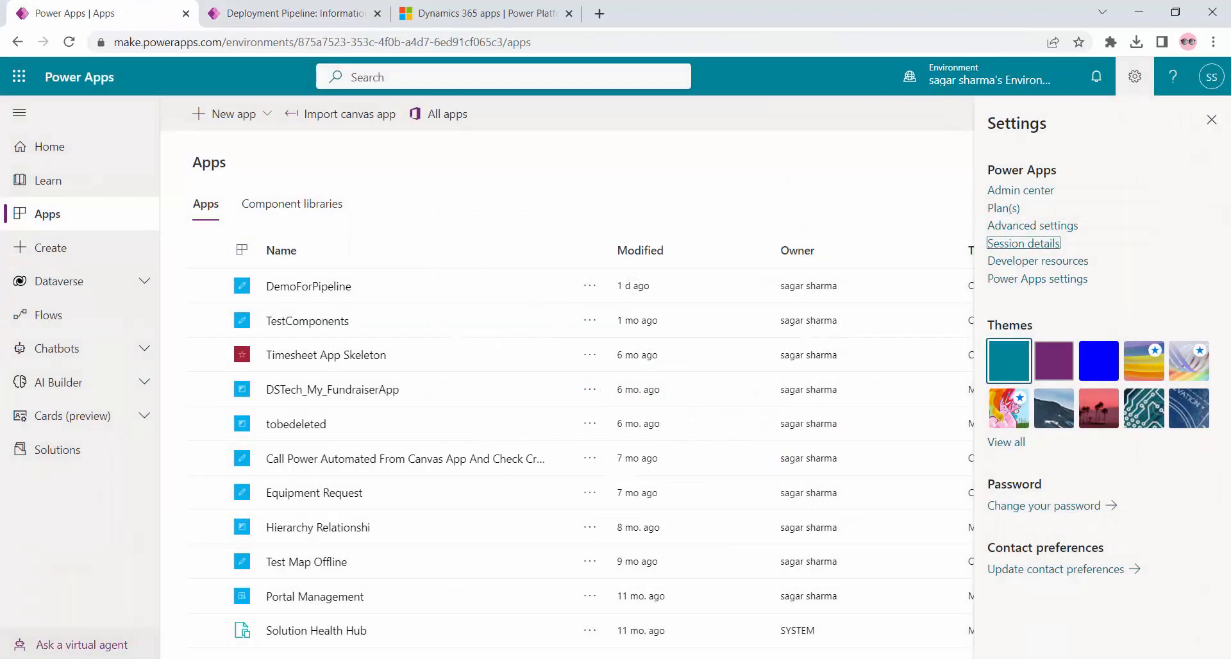
pyautogui.click(1211, 119)
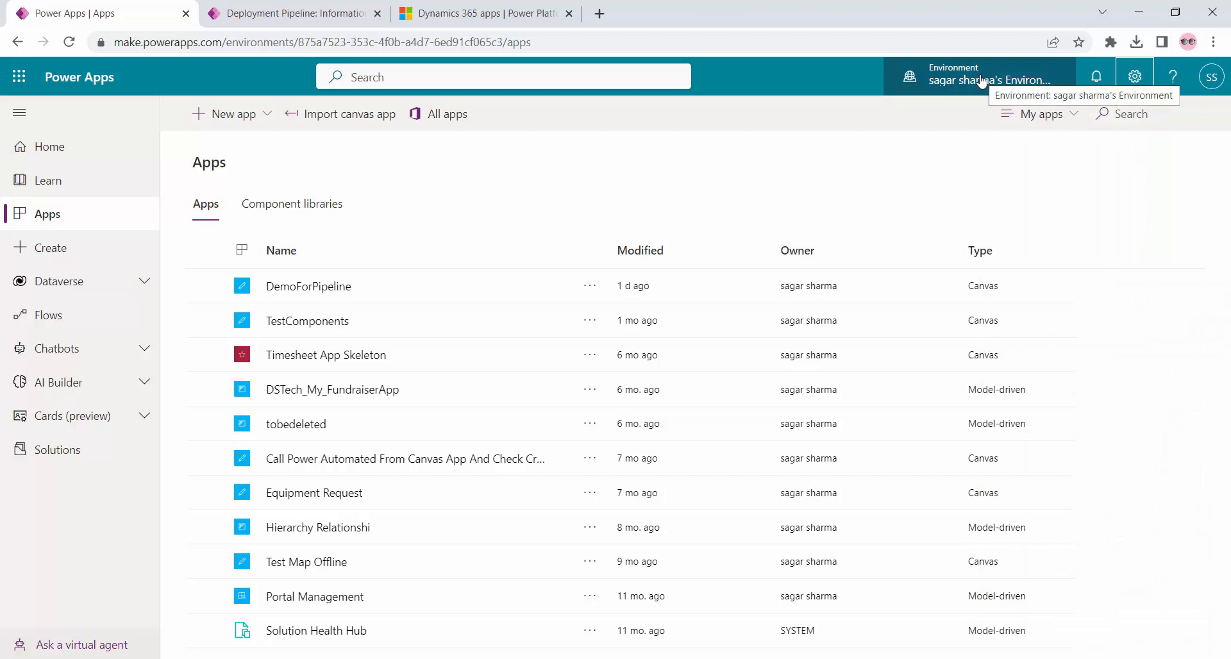
pyautogui.click(40, 454)
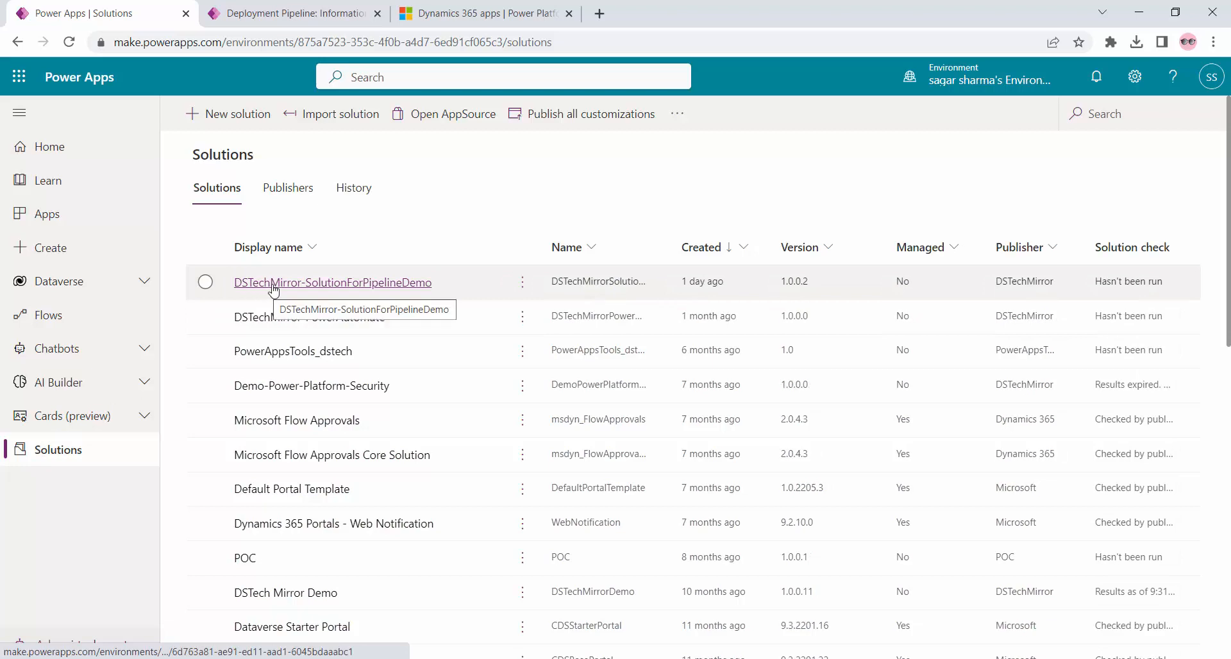
# Look into the DSTechMirror-SolutionForPipelineDemo and DSTechMirror-PowerAutomate solutions, and return to the Solutions list
pyautogui.click(463, 289)
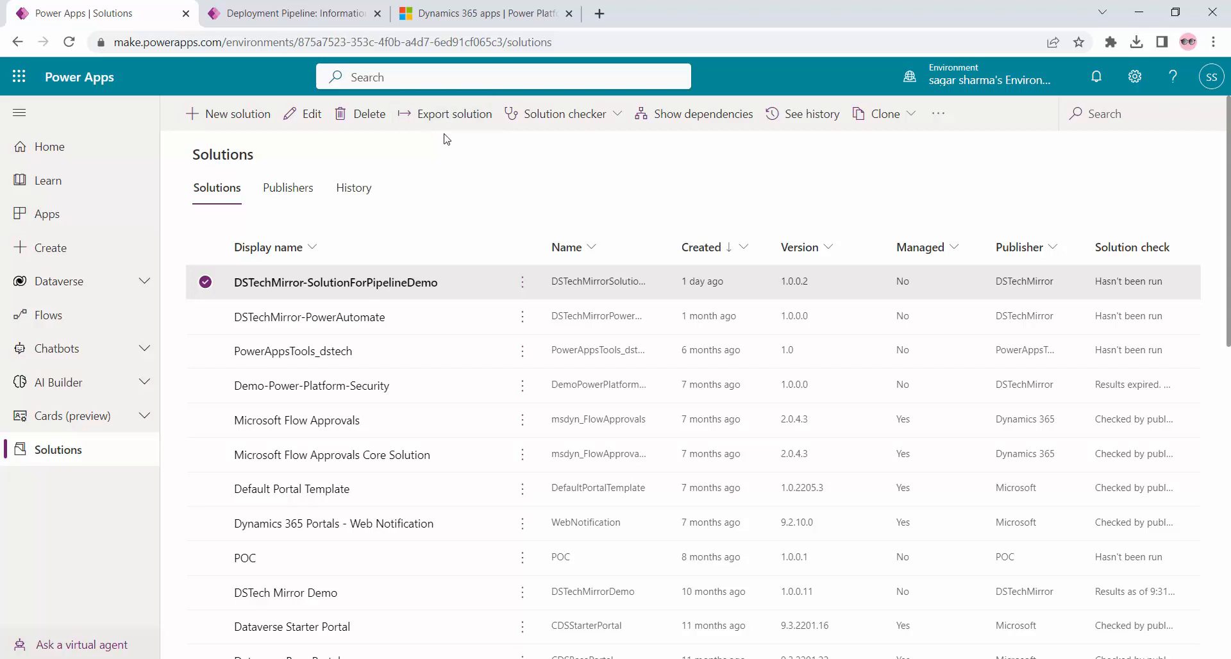
pyautogui.click(379, 283)
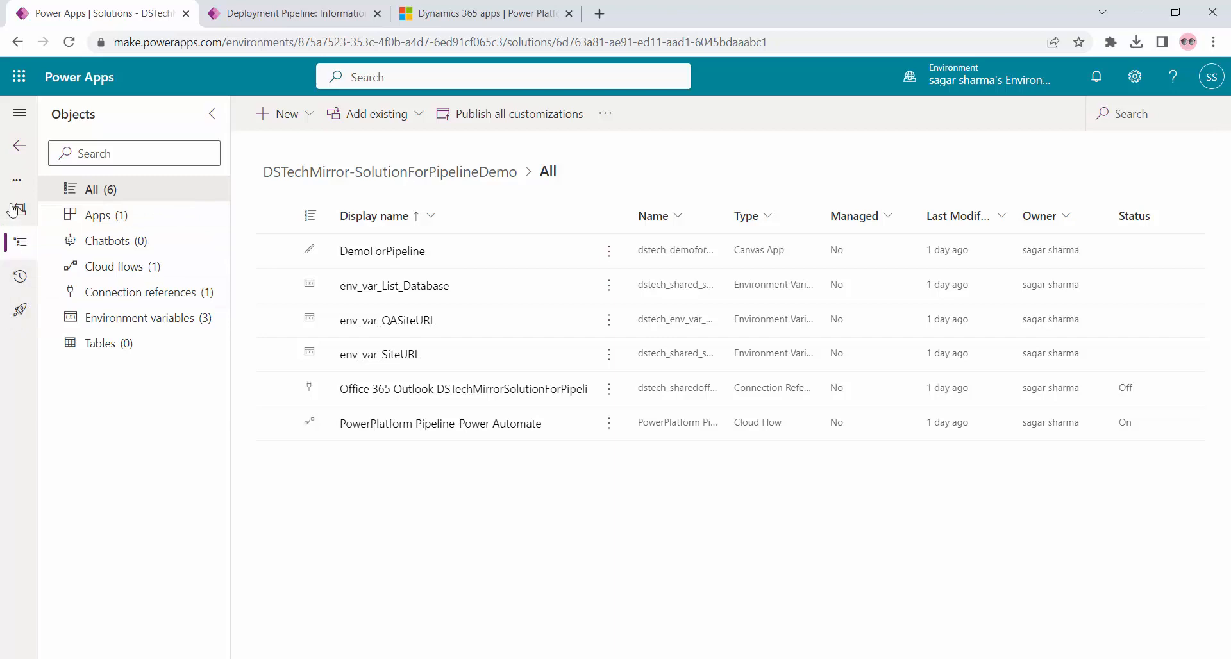
pyautogui.click(17, 157)
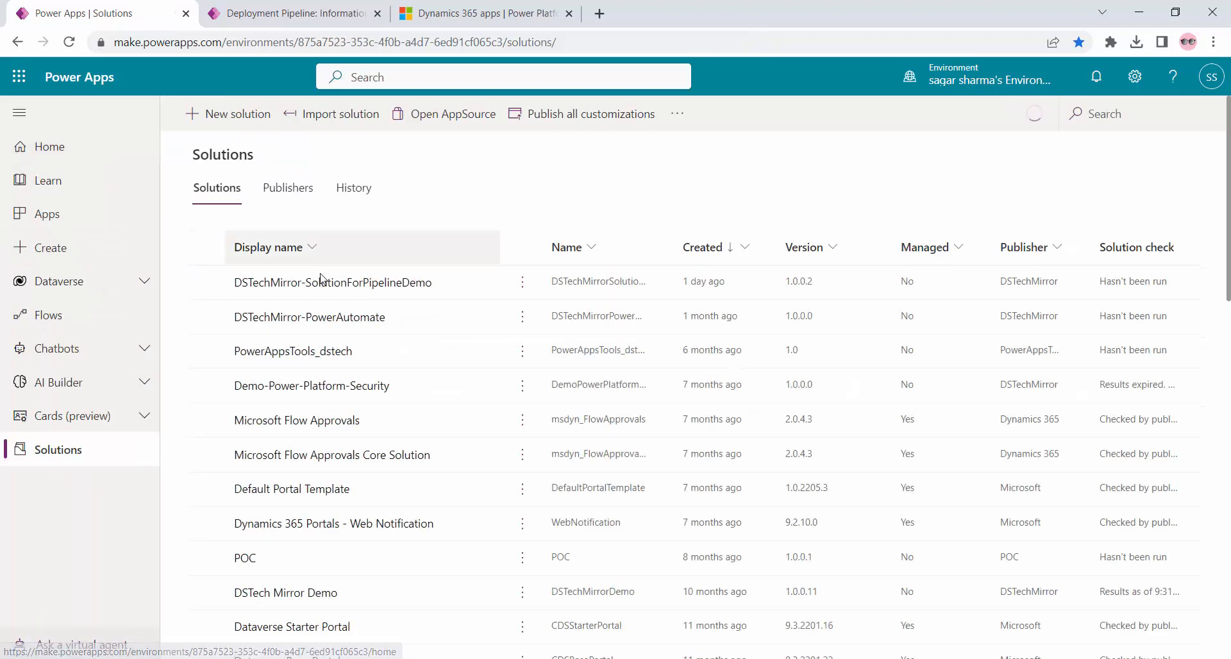
pyautogui.click(261, 319)
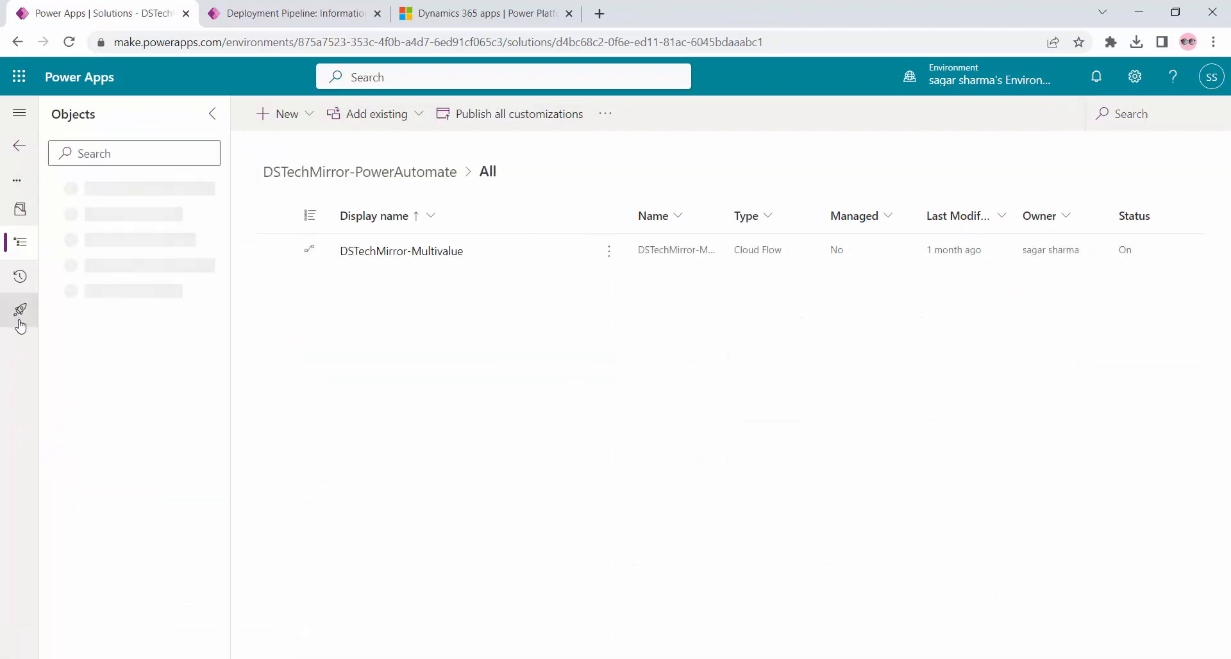
pyautogui.click(20, 146)
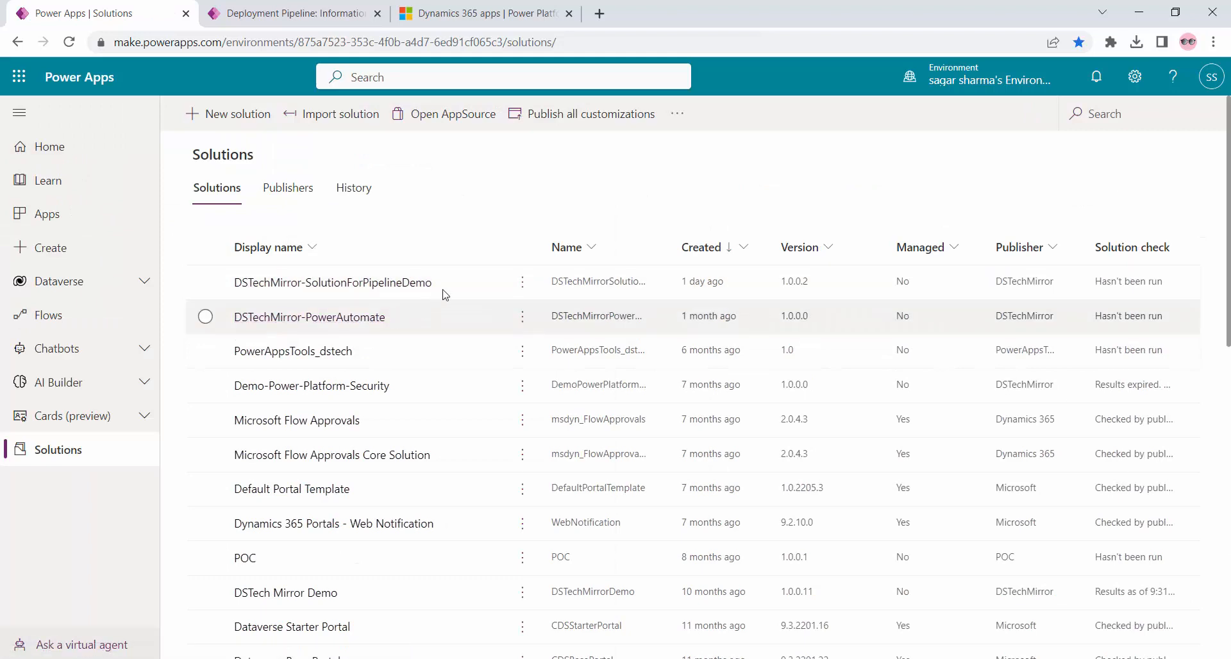
# Open the Pipelines page of DSTechMirror-SolutionForPipelineDemo, and check the available pipelines and the stages of DSTechMirror-DemoPipeline
pyautogui.click(405, 283)
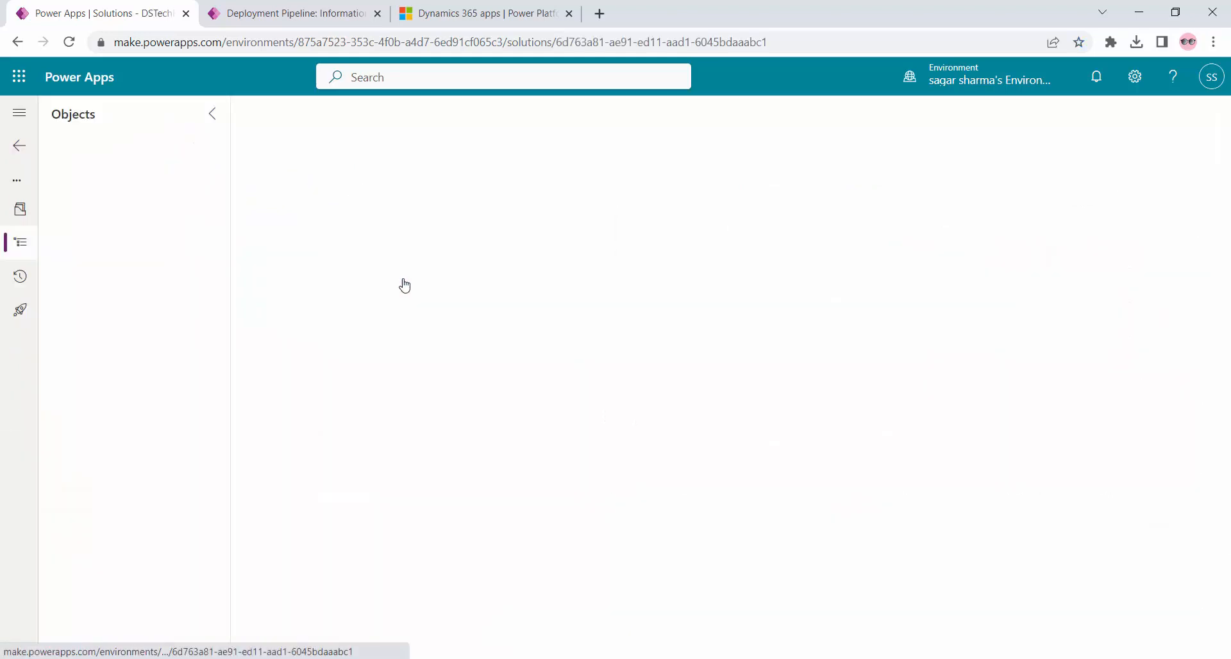
pyautogui.click(21, 311)
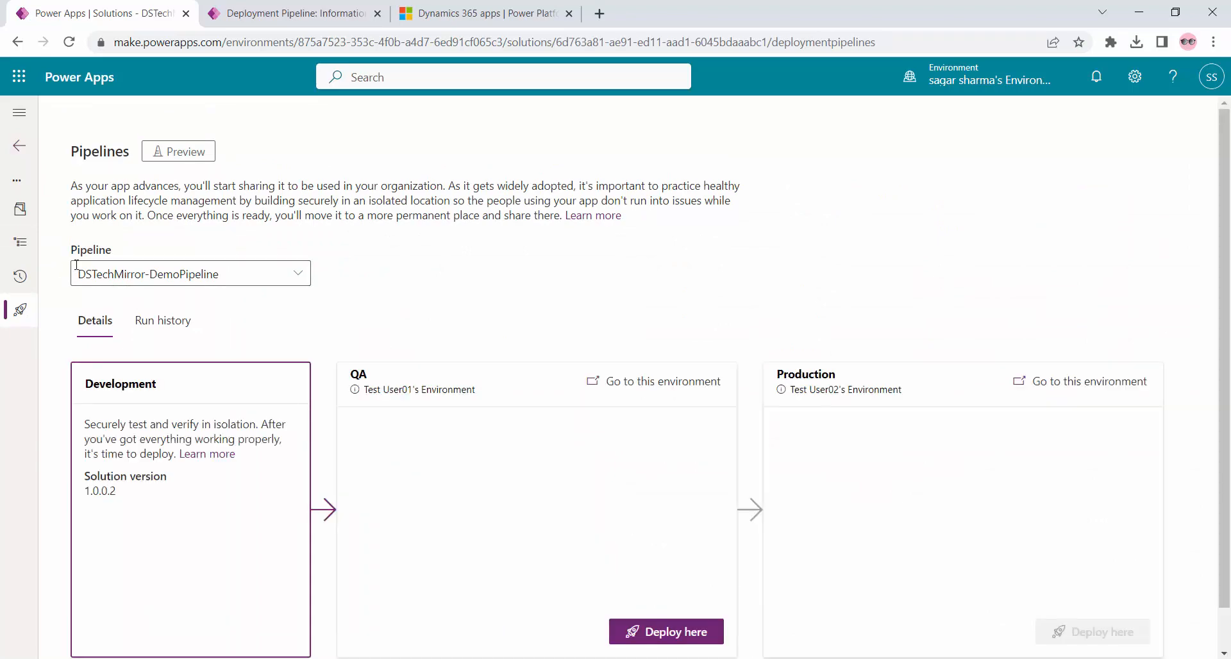
pyautogui.click(298, 277)
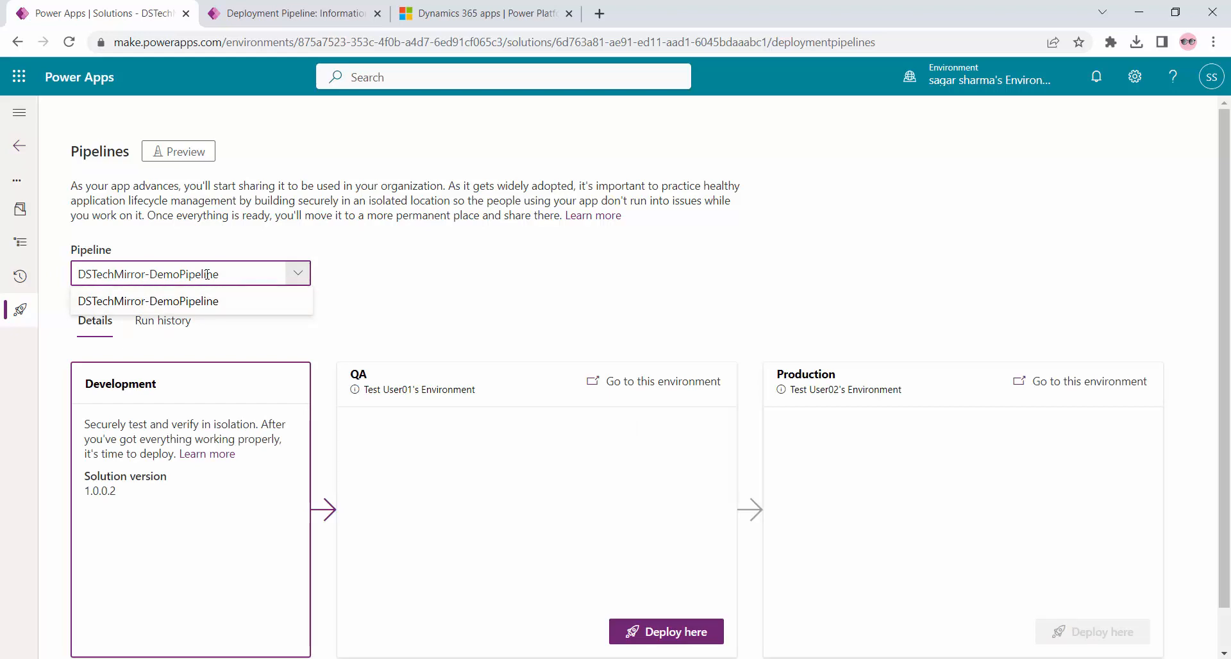
pyautogui.click(371, 283)
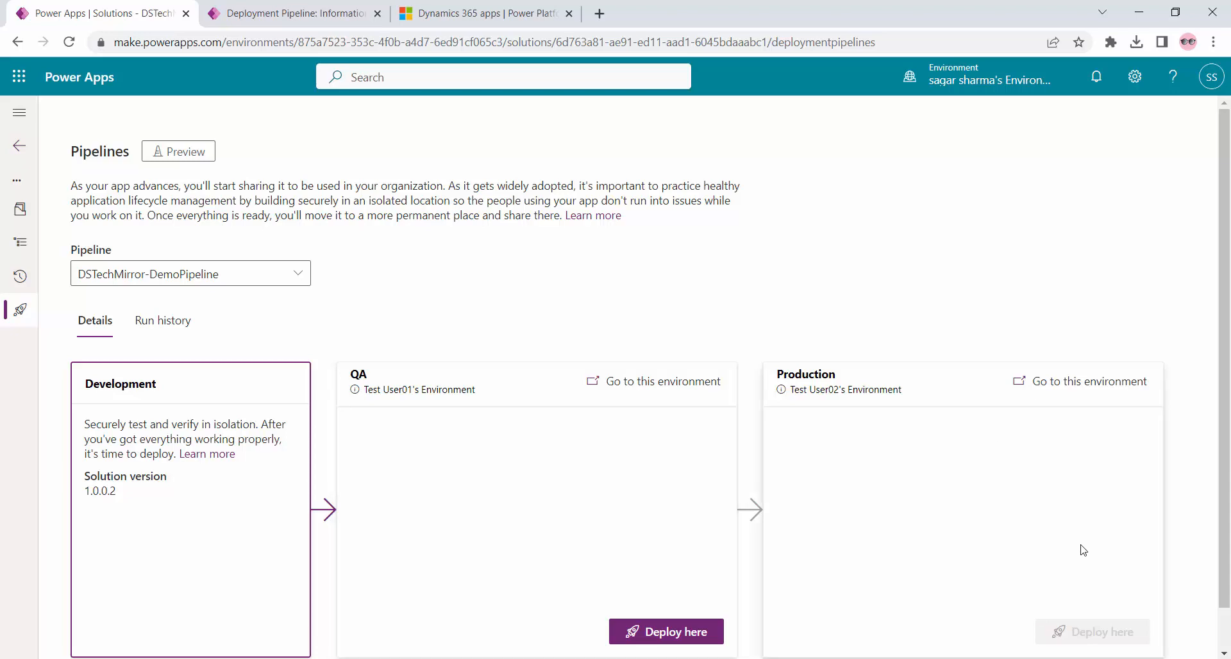
pyautogui.scroll(-1, 145, 506)
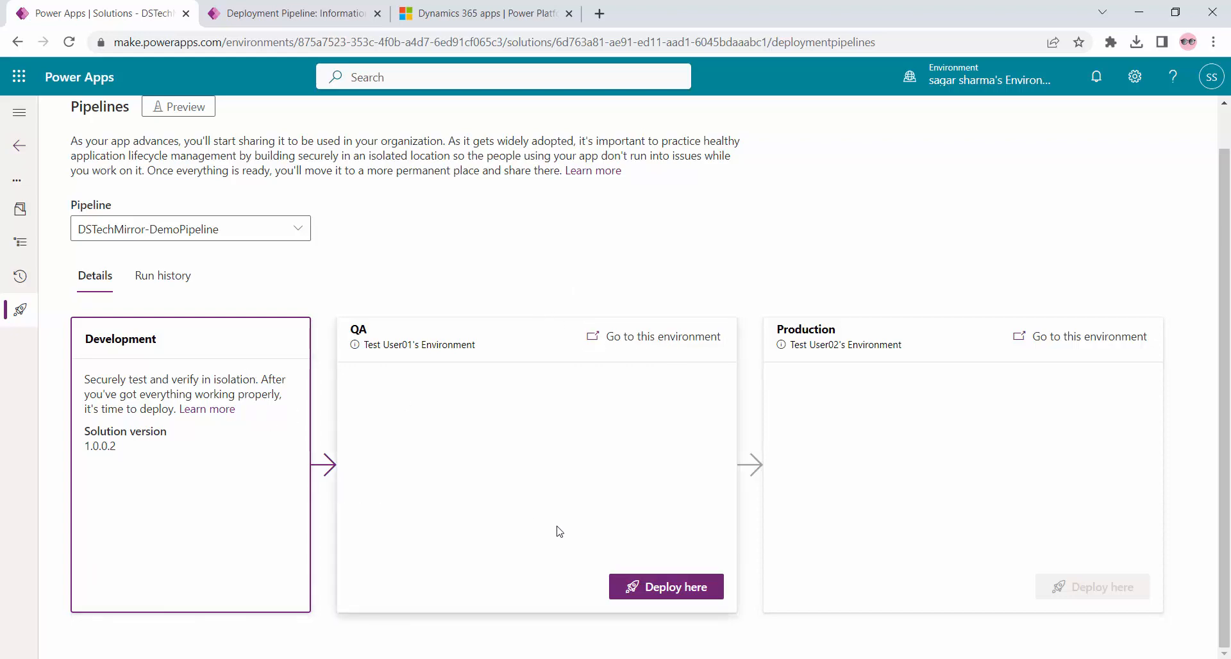
# Start deploying the solution to the QA stage, and accept the Office 365 Outlook and SharePoint connections
pyautogui.click(673, 591)
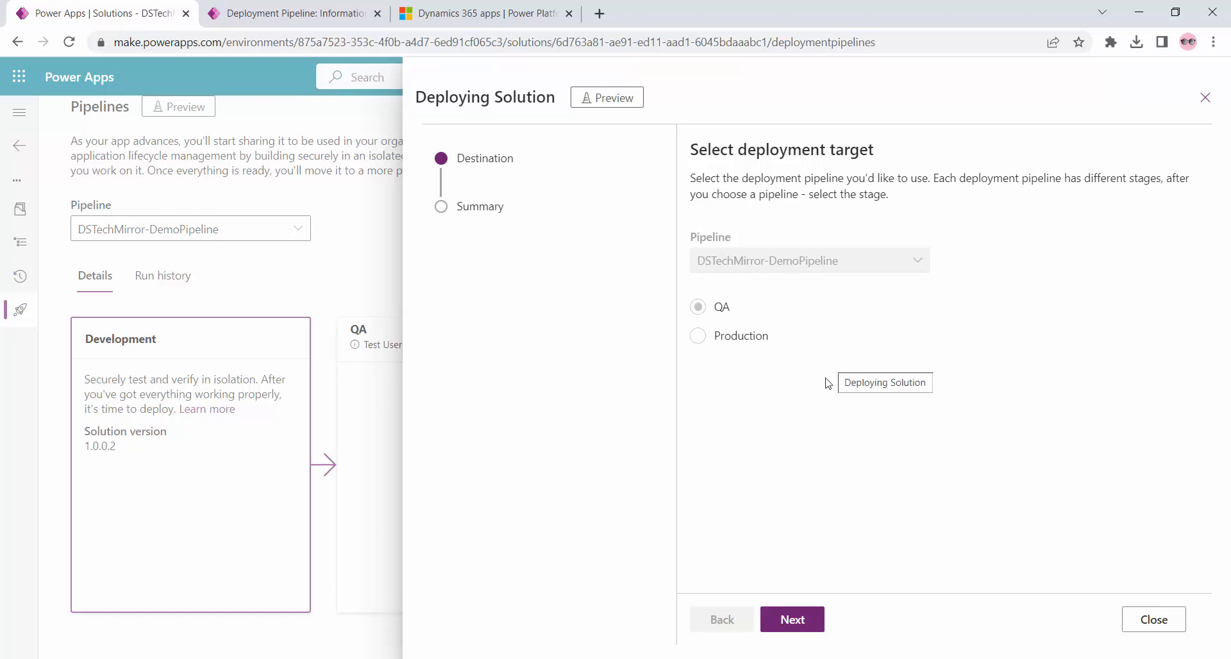
pyautogui.click(796, 621)
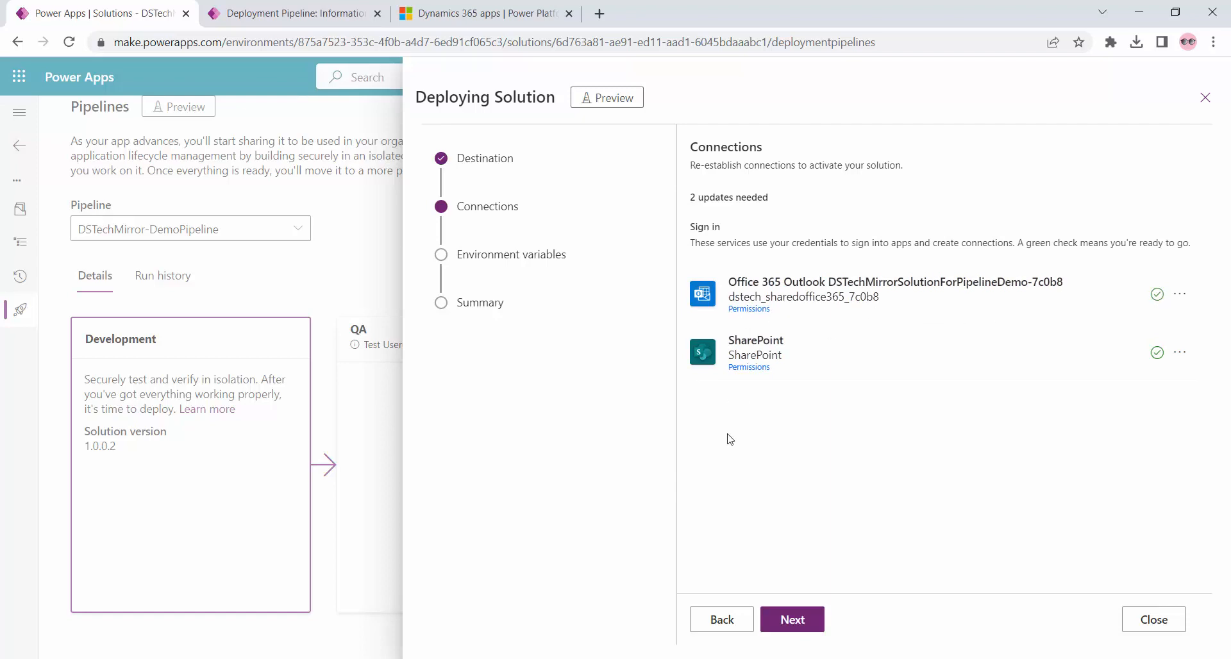
pyautogui.click(789, 619)
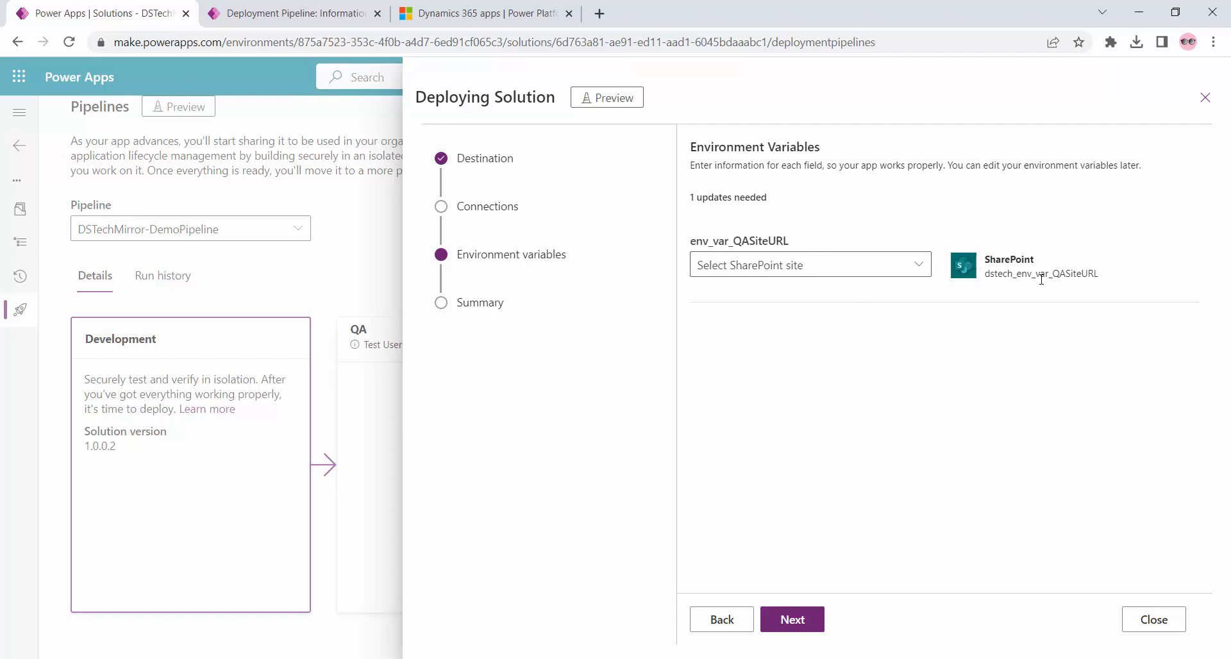
# Choose a SharePoint site for env_var_QASiteURL, and deploy the solution to QA as version 1.0.0.3
pyautogui.click(922, 265)
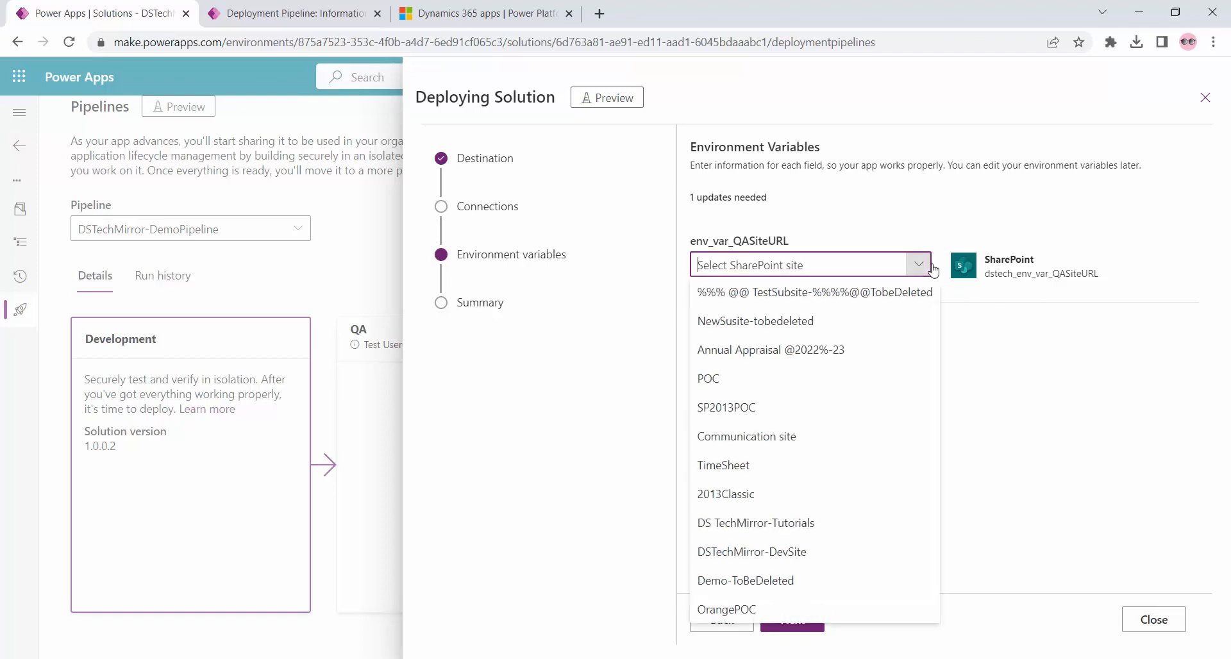
pyautogui.click(793, 410)
pyautogui.click(801, 633)
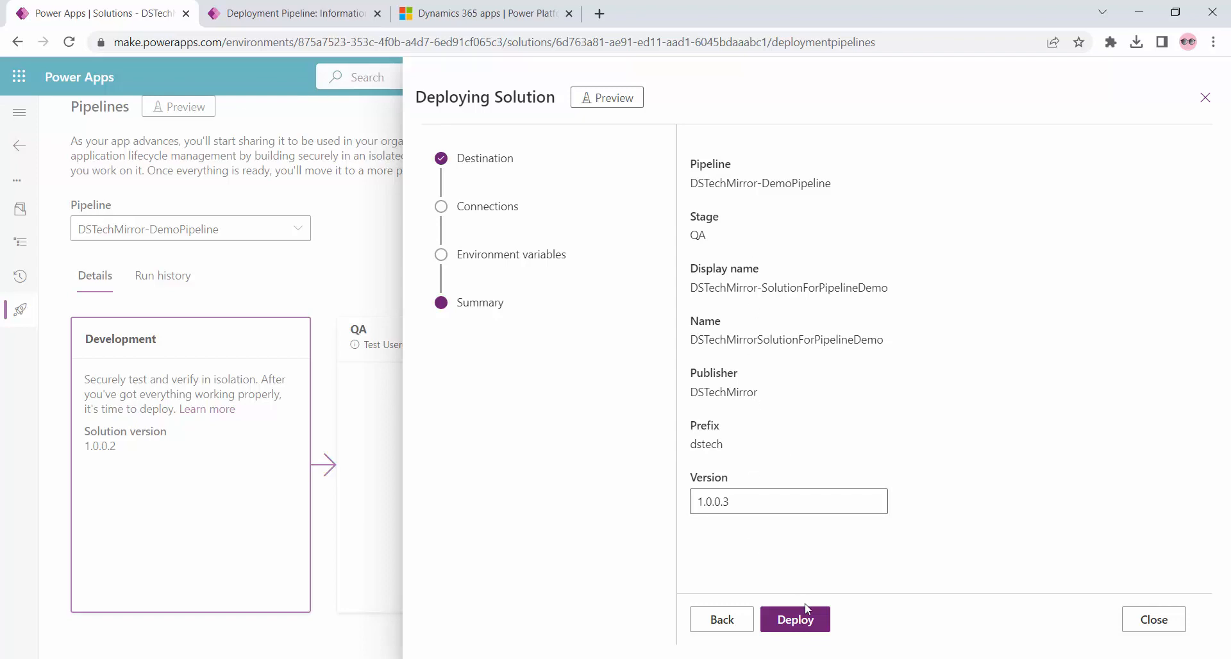
pyautogui.click(760, 503)
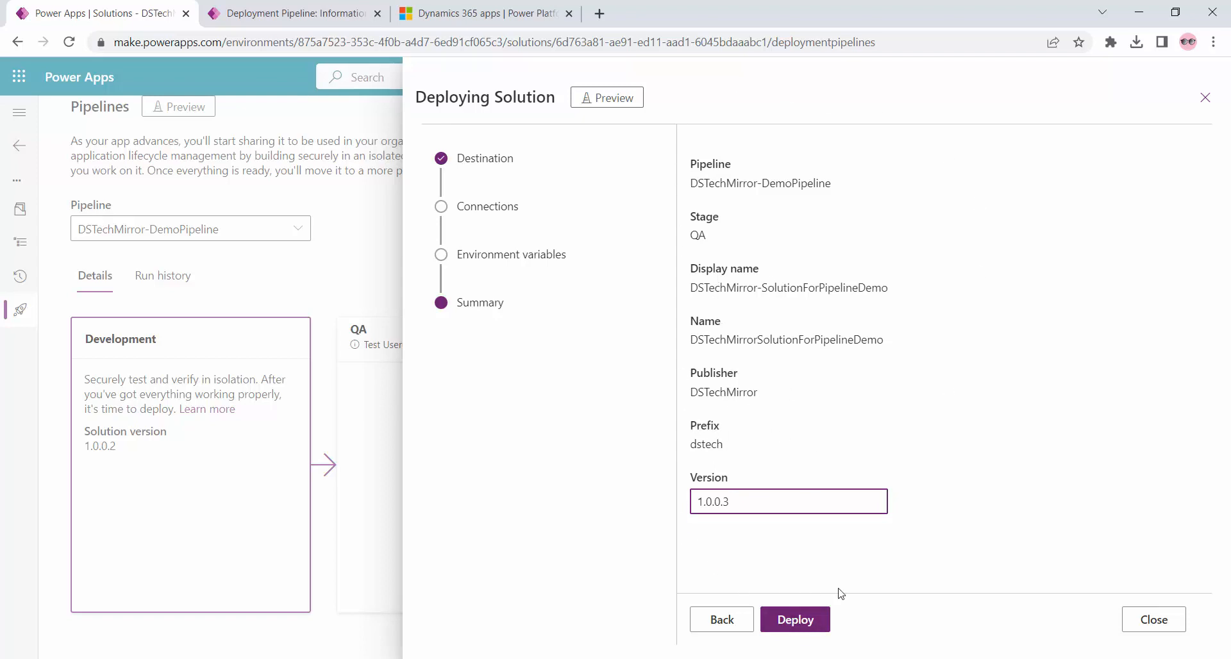
pyautogui.click(802, 625)
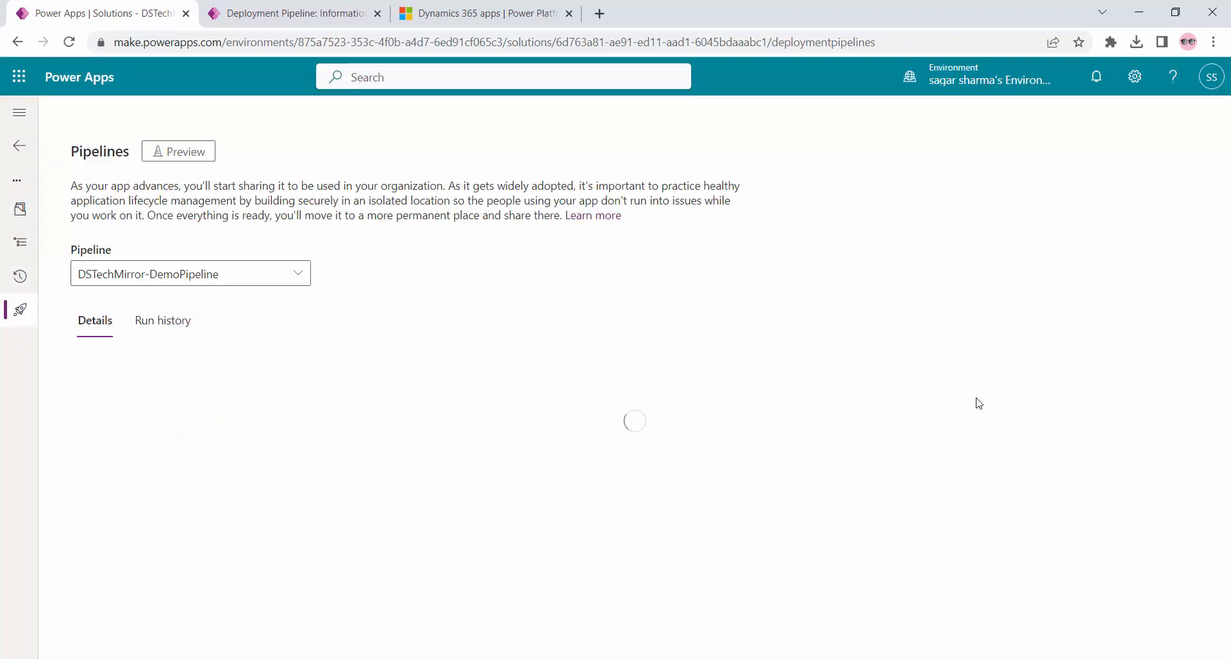
pyautogui.scroll(-1, 664, 499)
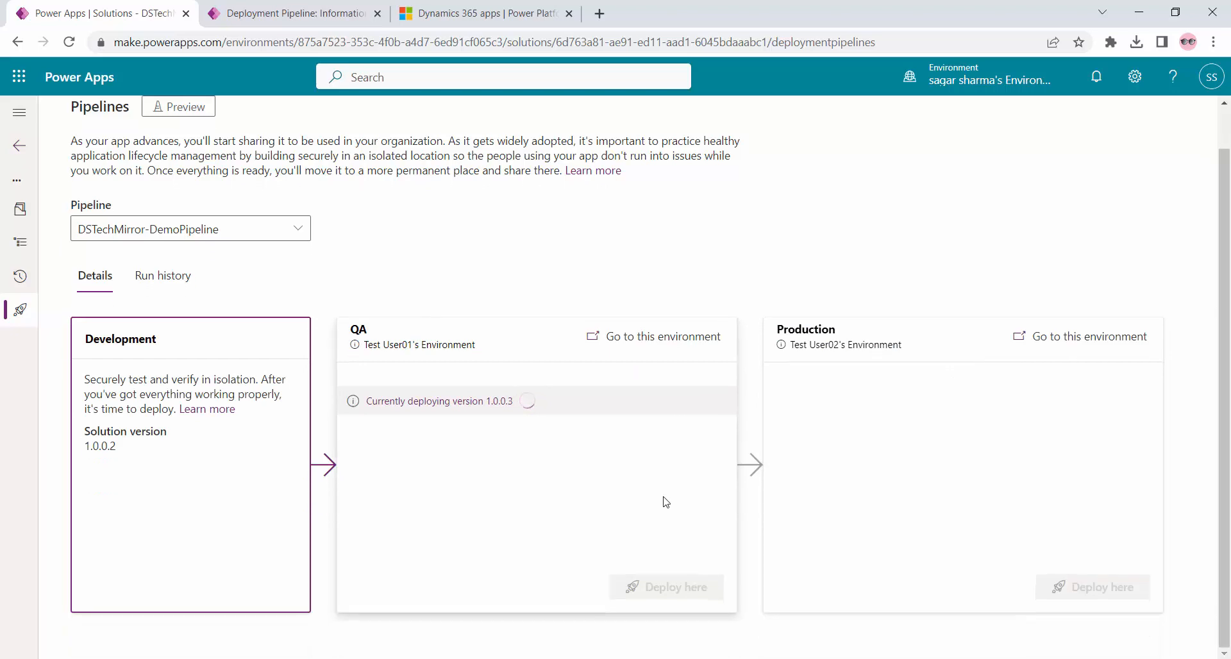
# Duplicate the solution's Pipelines browser tab, switch the copy to Test User01's Environment, and open its Solutions list
pyautogui.click(254, 5)
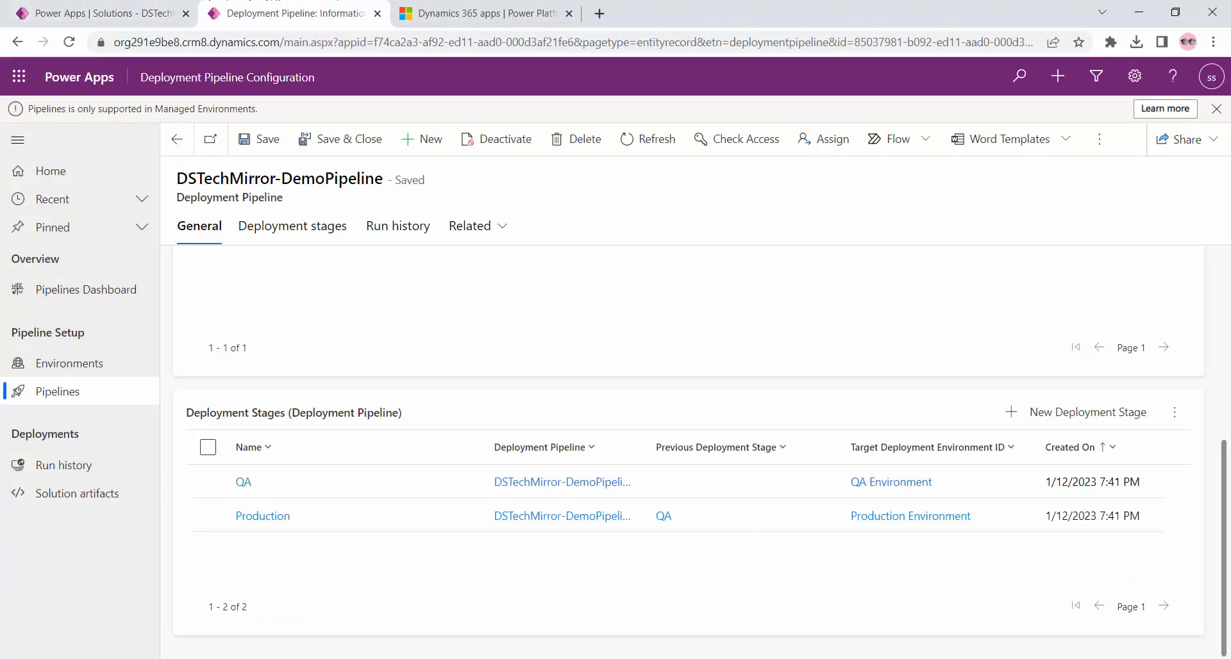
pyautogui.click(73, 6)
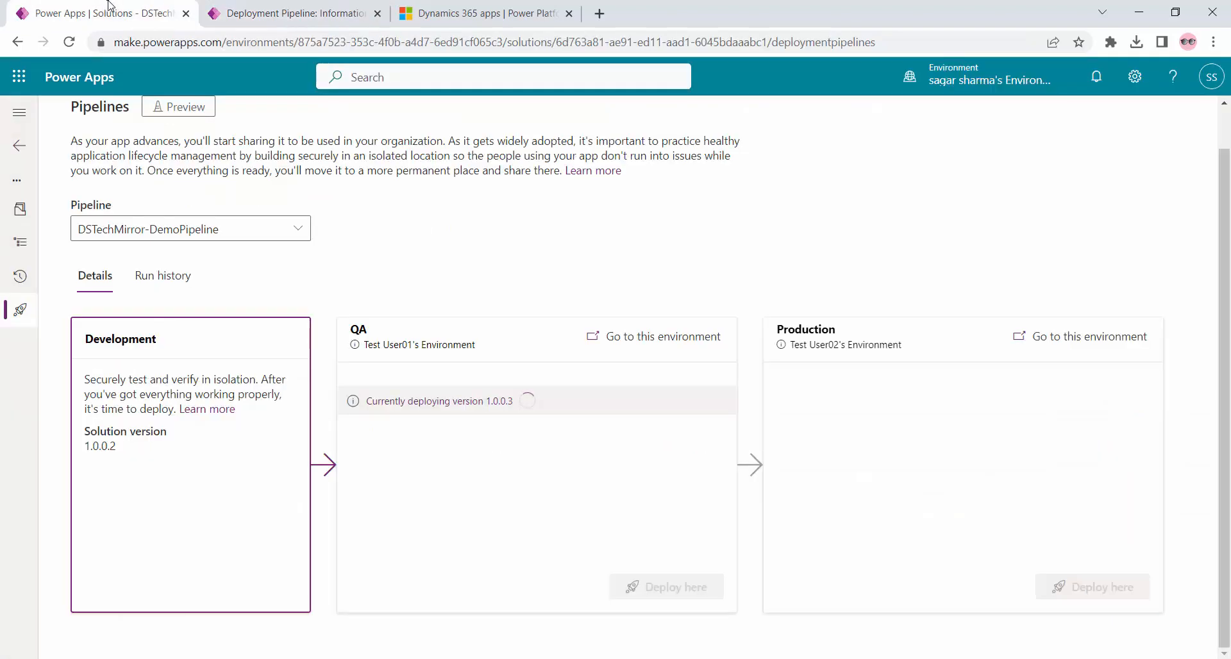
pyautogui.rightClick(109, 4)
pyautogui.click(161, 116)
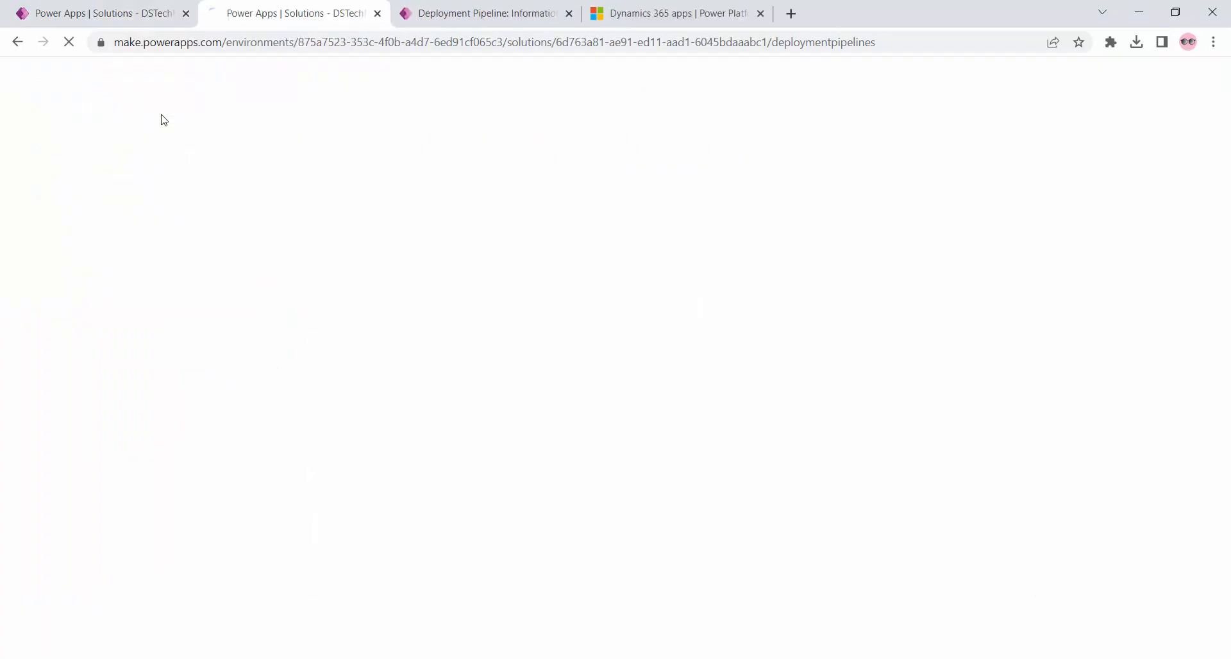
pyautogui.click(1060, 78)
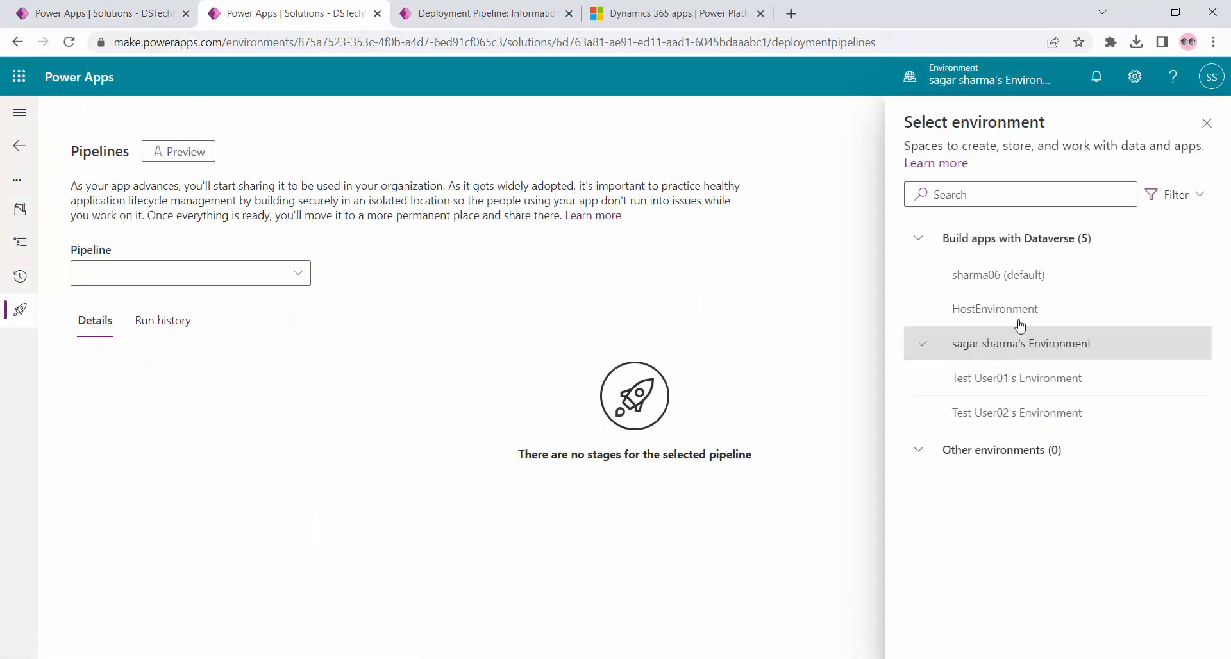
pyautogui.click(991, 383)
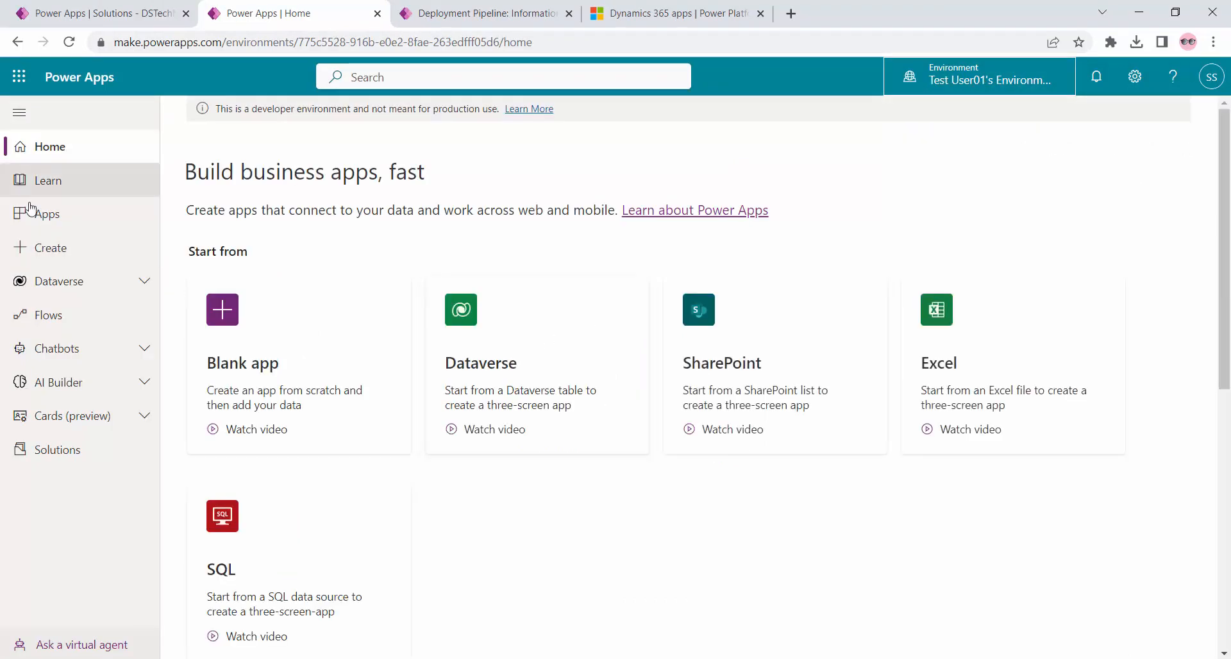
pyautogui.click(72, 451)
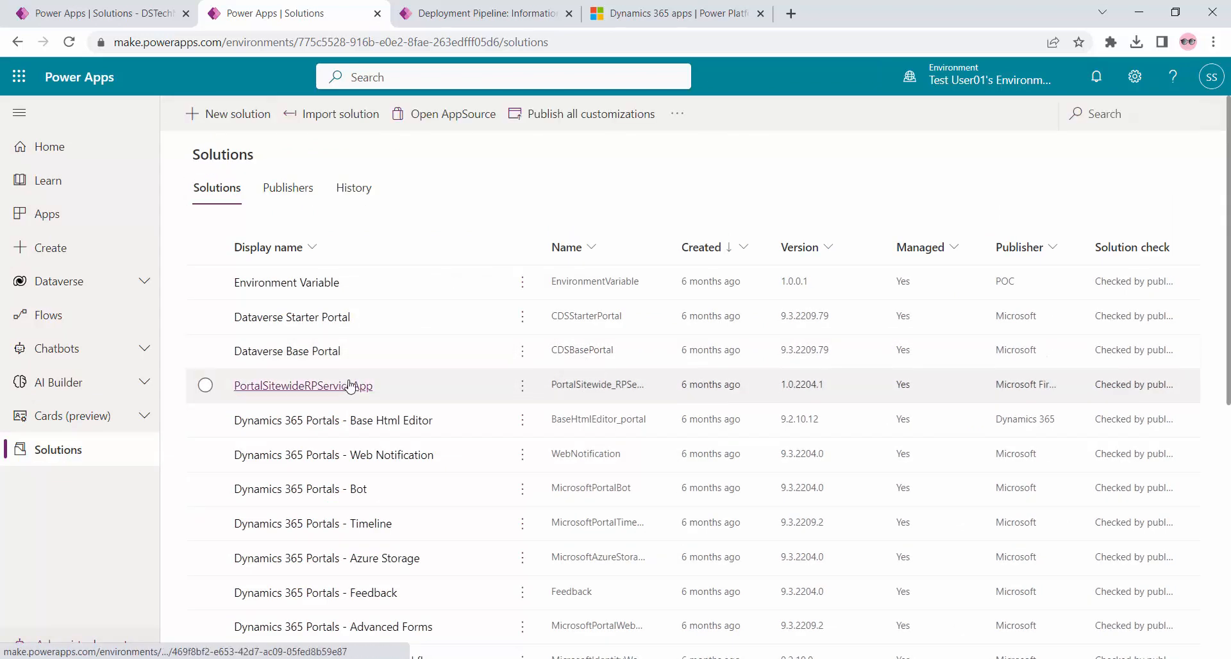
# Look through the QA environment's solutions for the deployed solution, and return to the pipeline's deployment page to check the QA stage
pyautogui.scroll(-2, 391, 346)
pyautogui.scroll(-6, 396, 346)
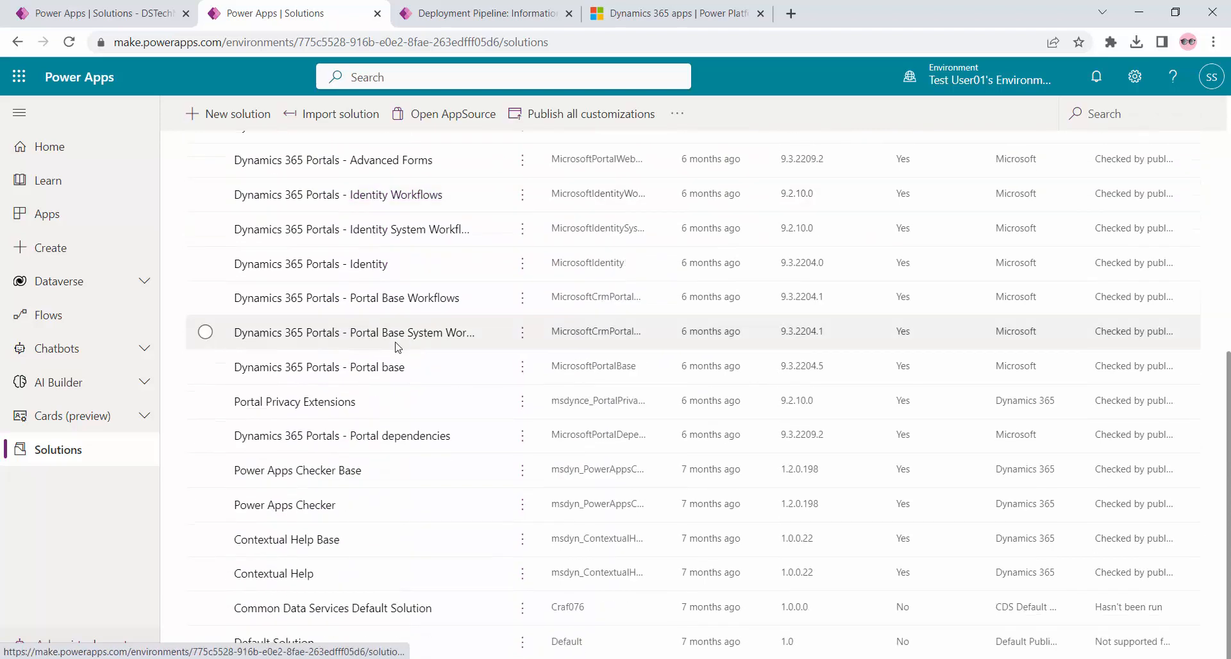
pyautogui.scroll(8, 440, 403)
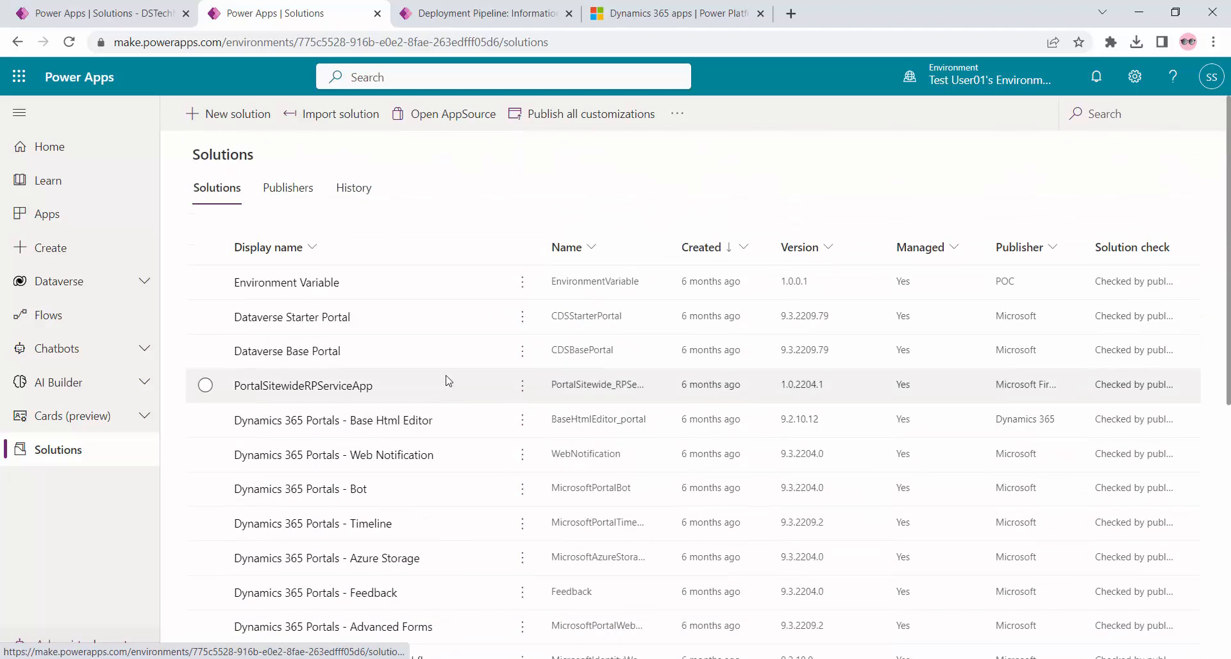
pyautogui.click(128, 13)
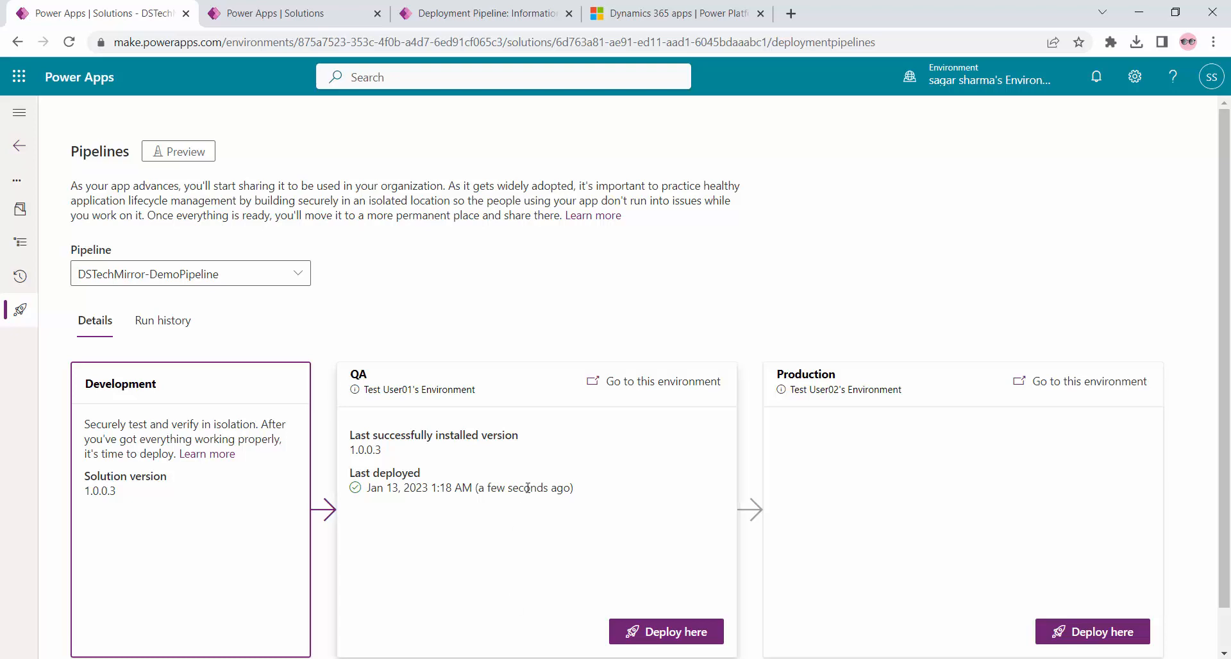
# Refresh the QA environment's Solutions list to look for DSTechMirror-SolutionForPipelineDemo, and return to the pipeline's deployment page
pyautogui.click(294, 6)
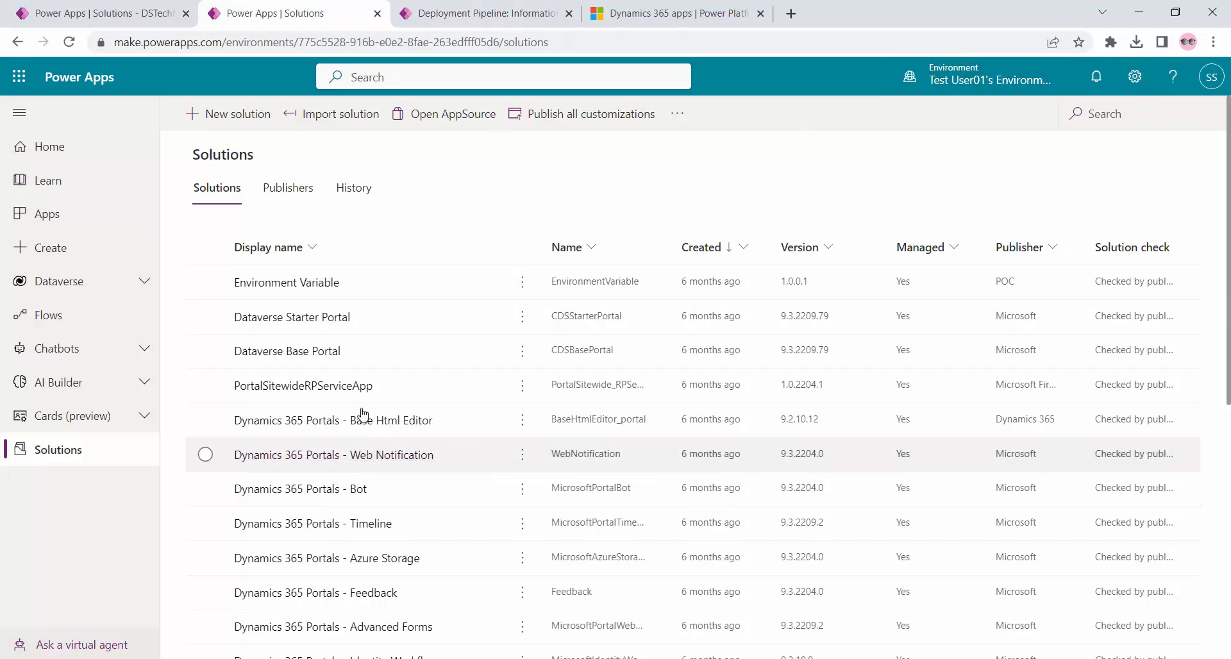
pyautogui.click(69, 41)
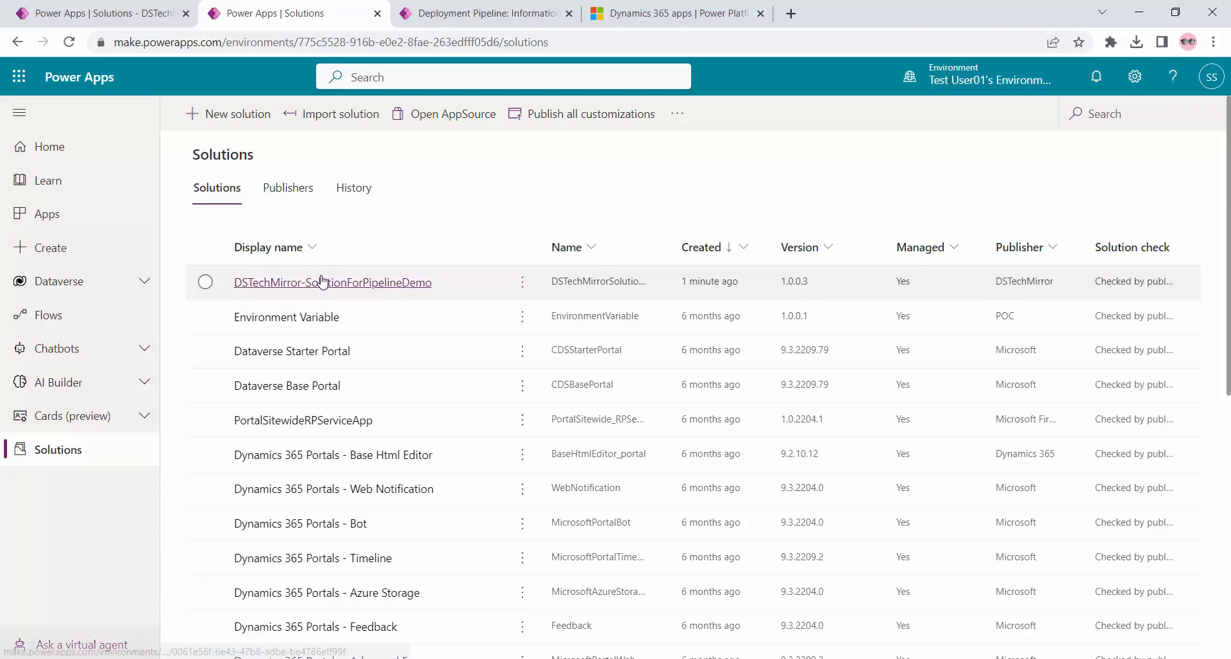
pyautogui.click(96, 13)
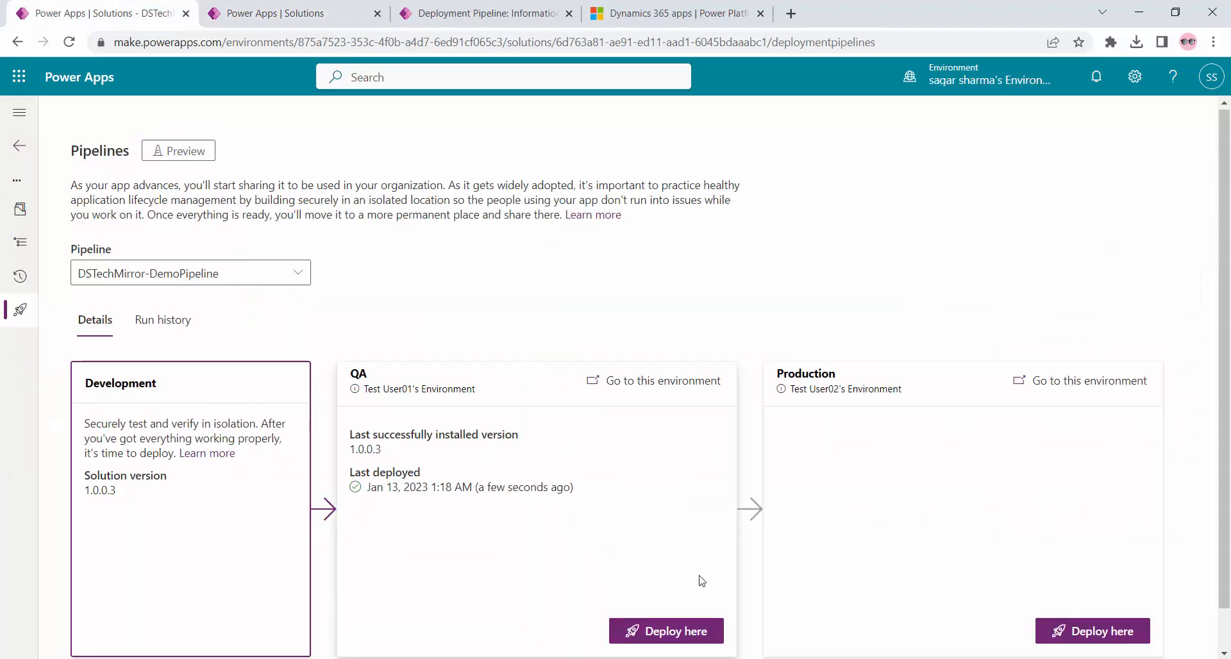
# Start deploying the solution to the Production stage, and accept the Office 365 Outlook and SharePoint connections
pyautogui.scroll(-1, 702, 581)
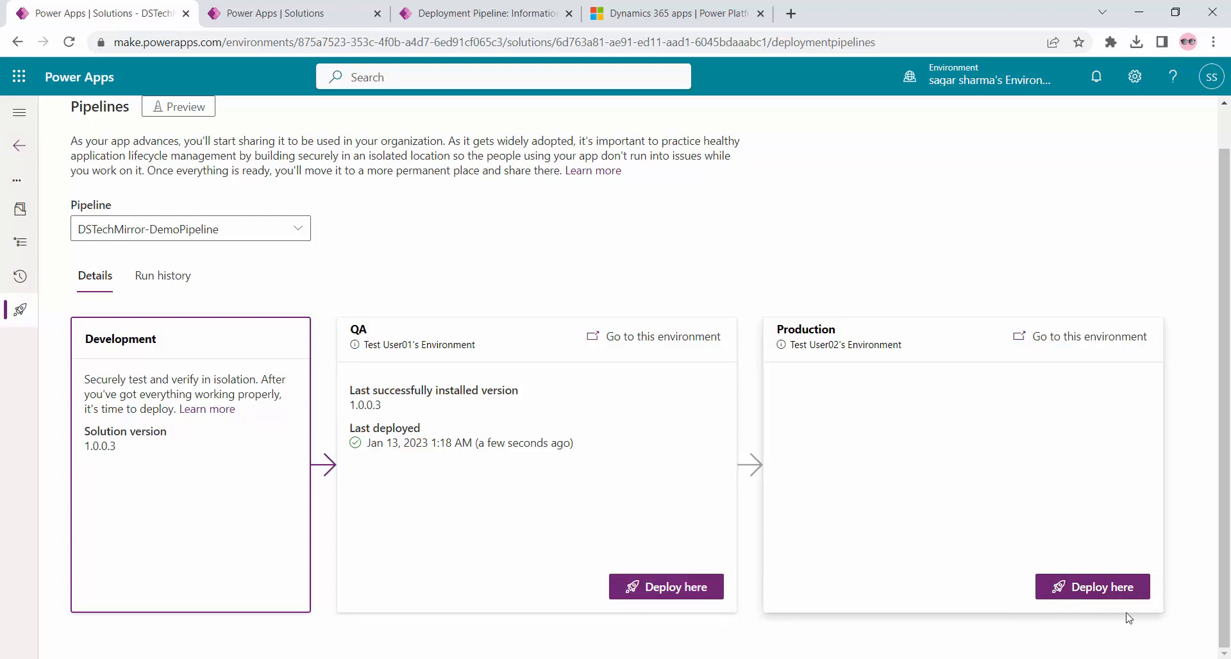
pyautogui.click(1102, 585)
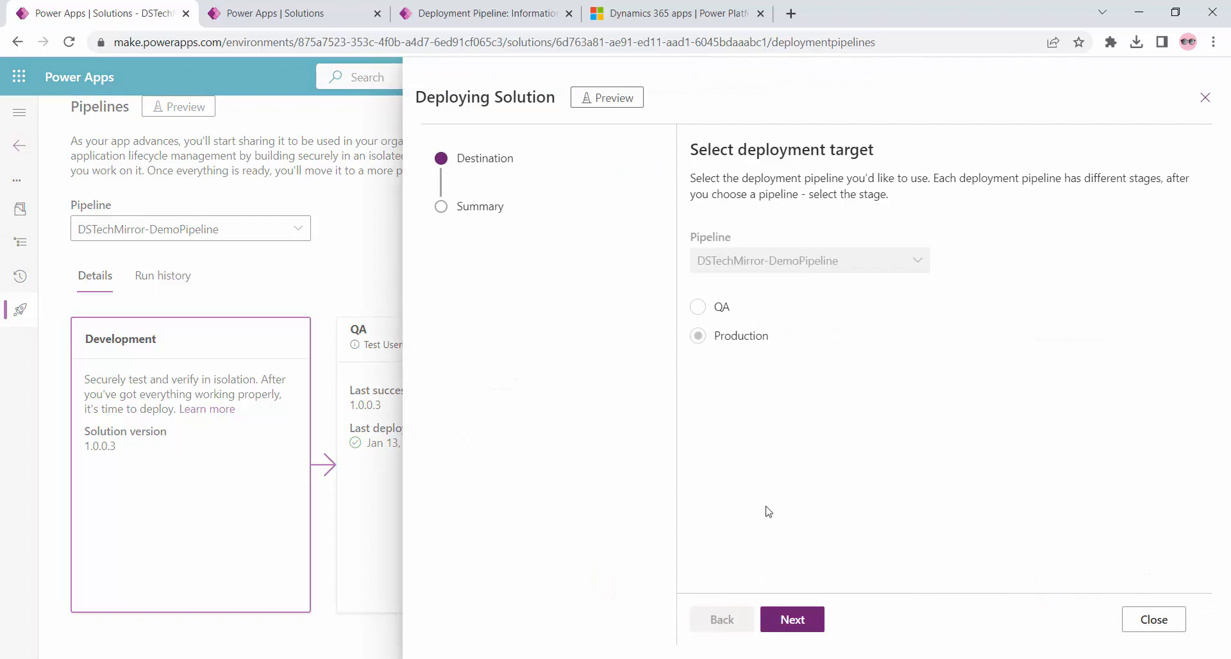
pyautogui.click(798, 619)
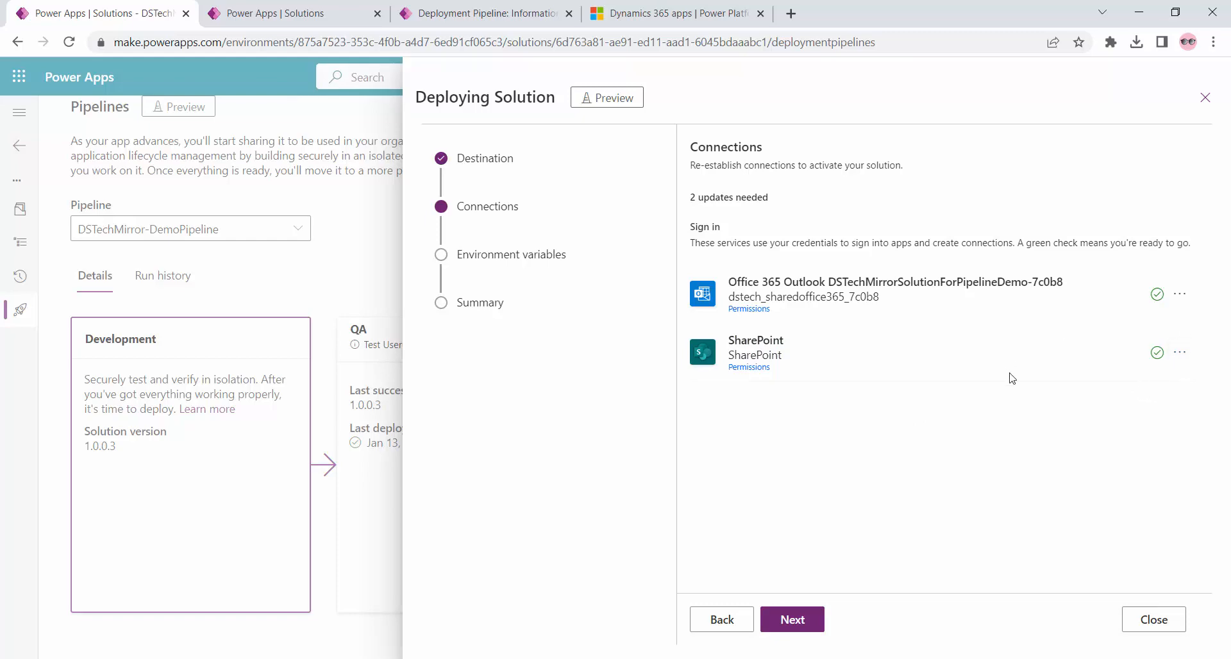
pyautogui.click(812, 622)
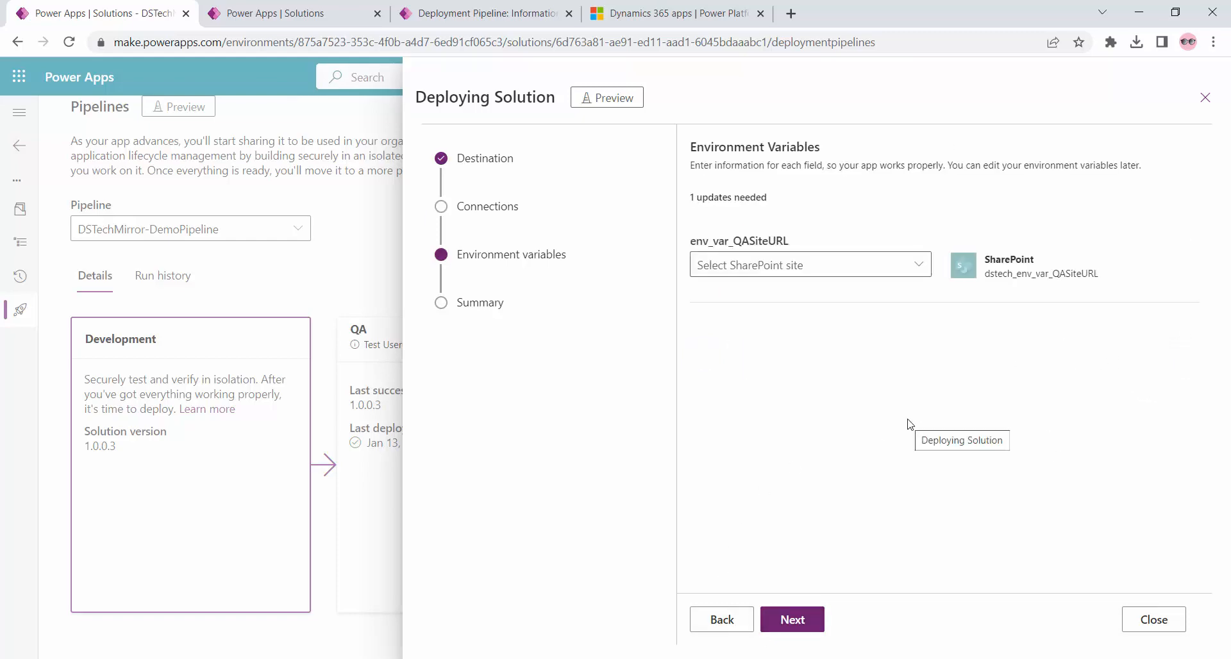
# Set env_var_QASiteURL to the TimeSheet SharePoint site, review the summary, and deploy version 1.0.0.3 to Production
pyautogui.click(857, 261)
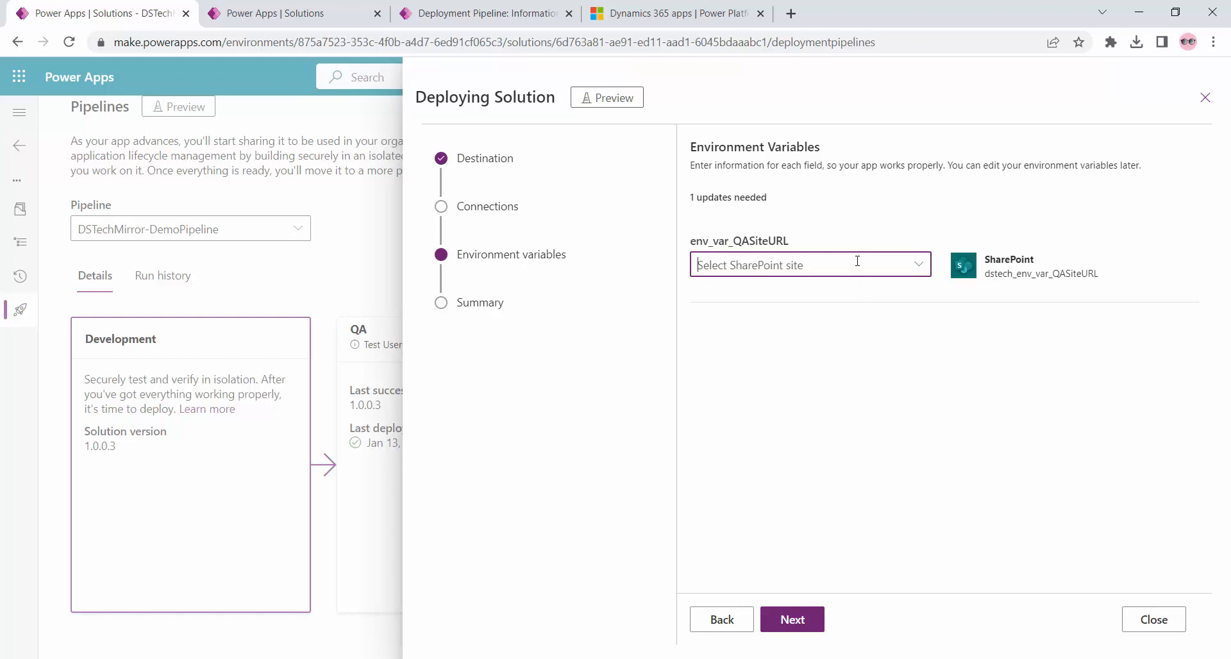
pyautogui.click(918, 264)
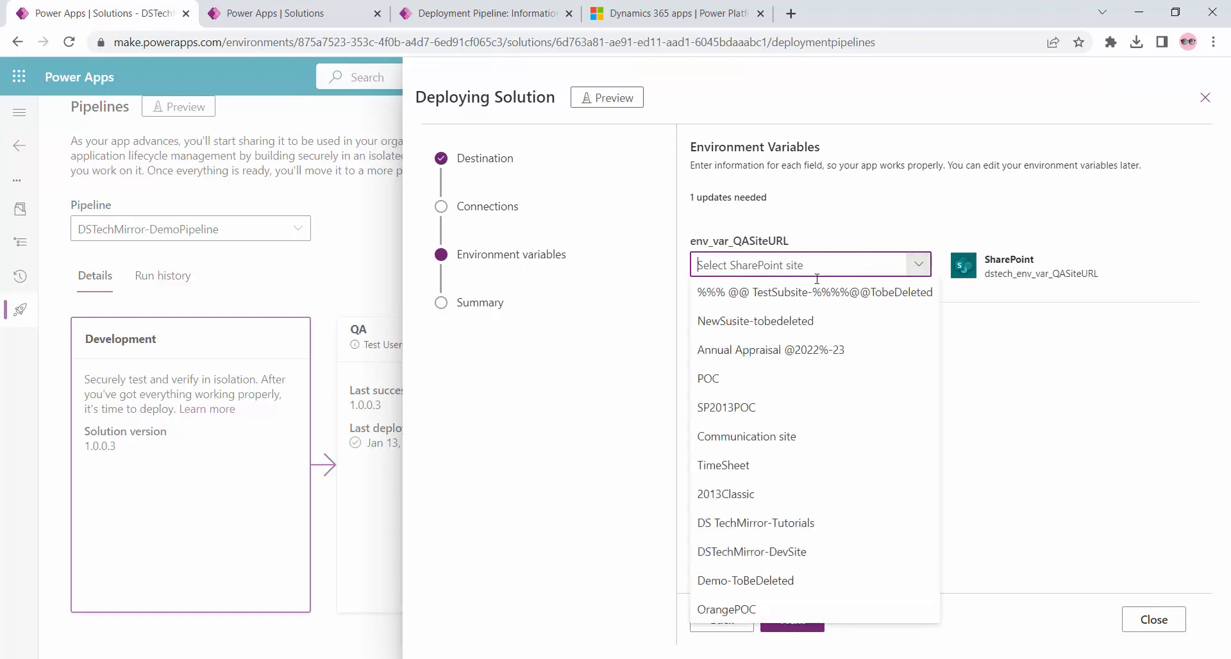
pyautogui.click(767, 467)
pyautogui.click(793, 628)
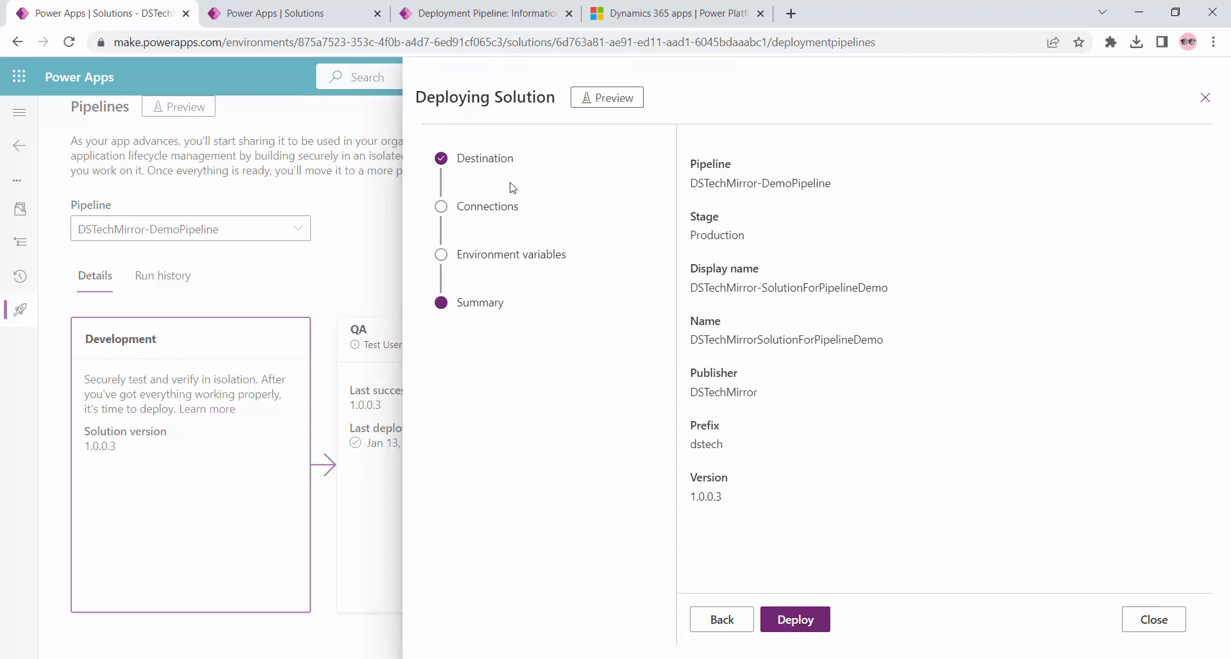
pyautogui.tripleClick(573, 75)
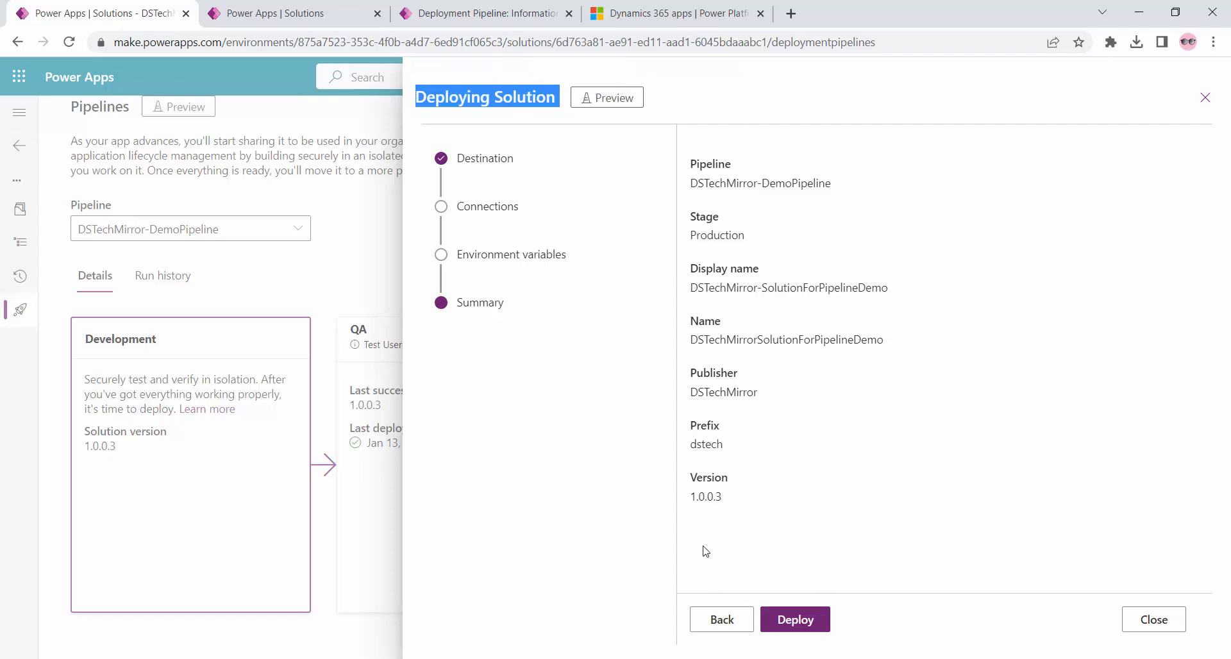
pyautogui.click(720, 495)
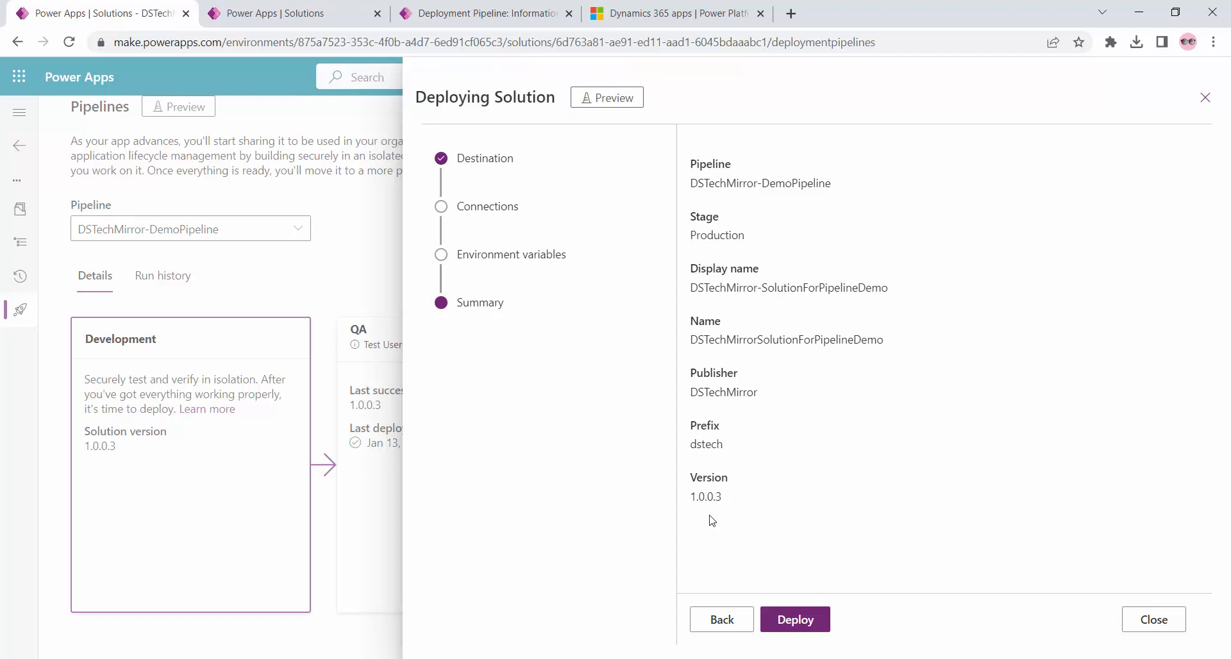
pyautogui.click(787, 619)
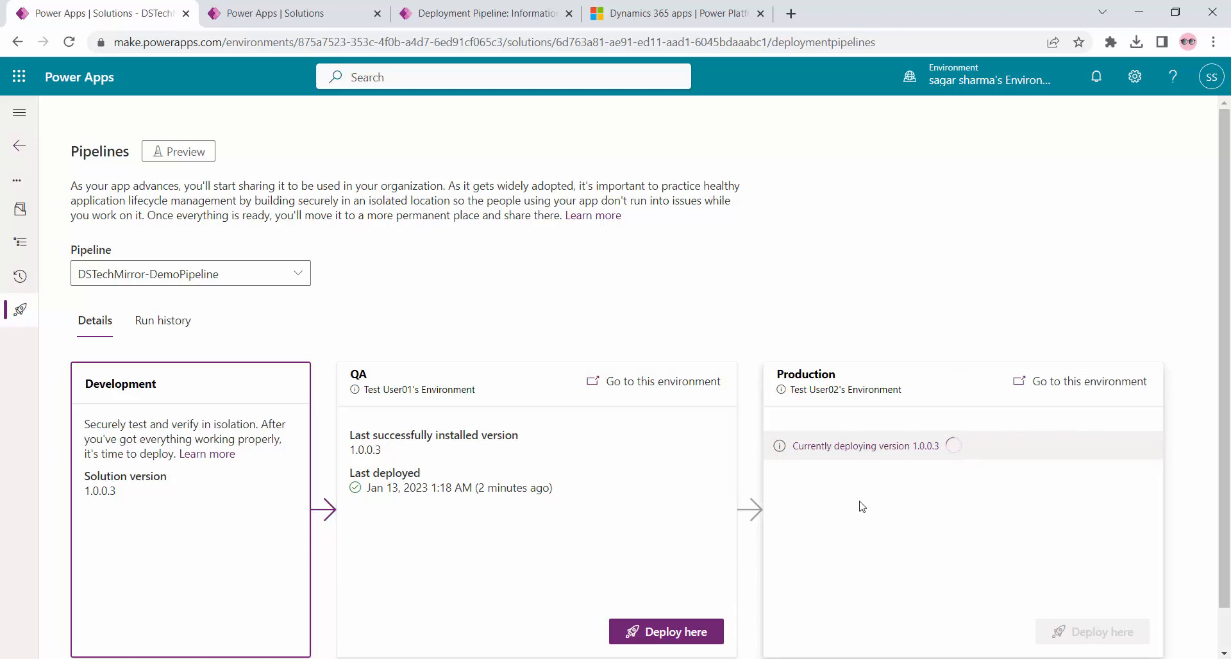
# Open DSTechMirror-SolutionForPipelineDemo in the QA environment to examine its components, and return to the pipeline page to check the Production stage
pyautogui.click(314, 8)
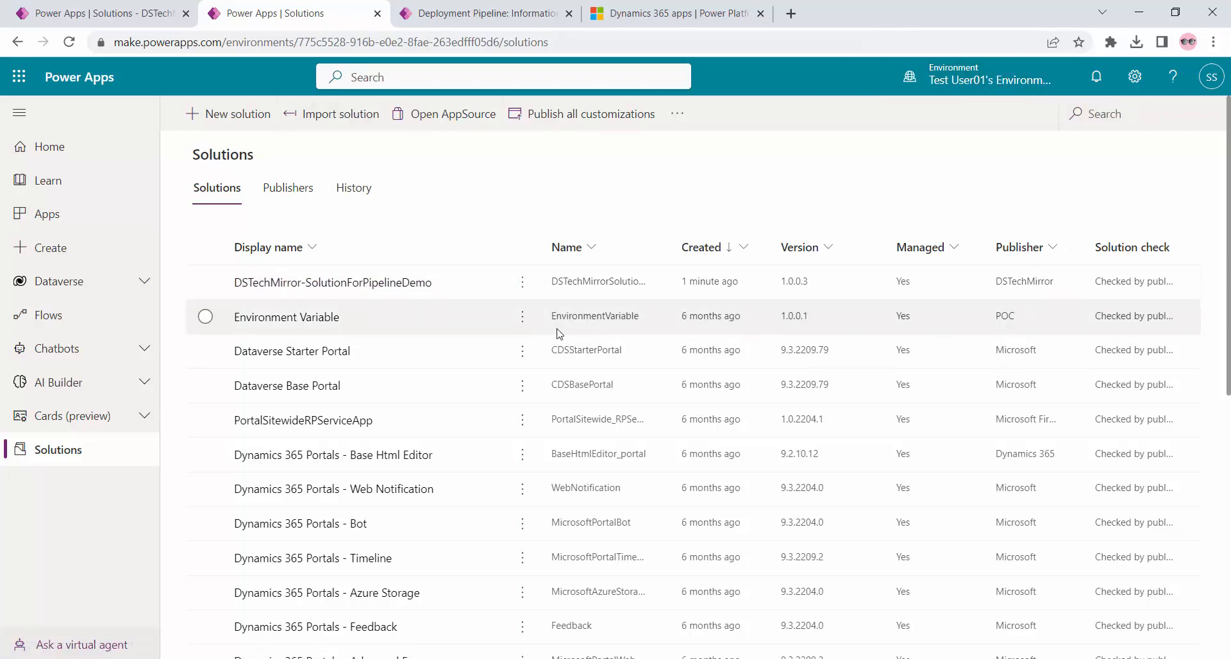
pyautogui.click(205, 282)
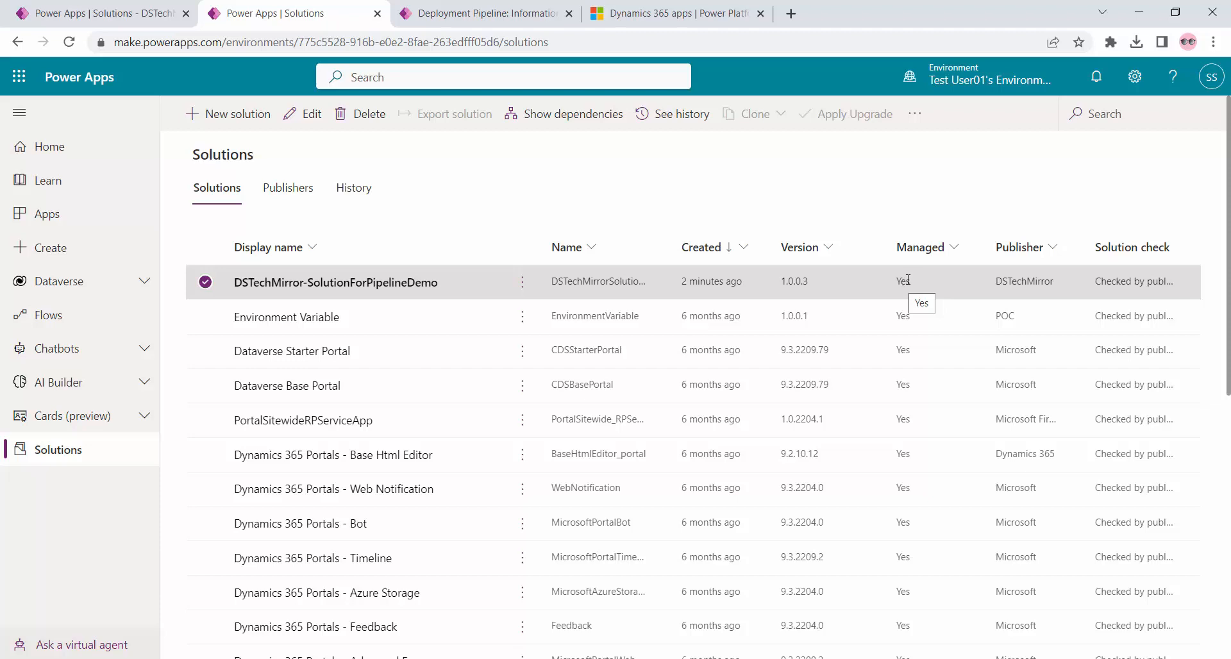
pyautogui.click(365, 285)
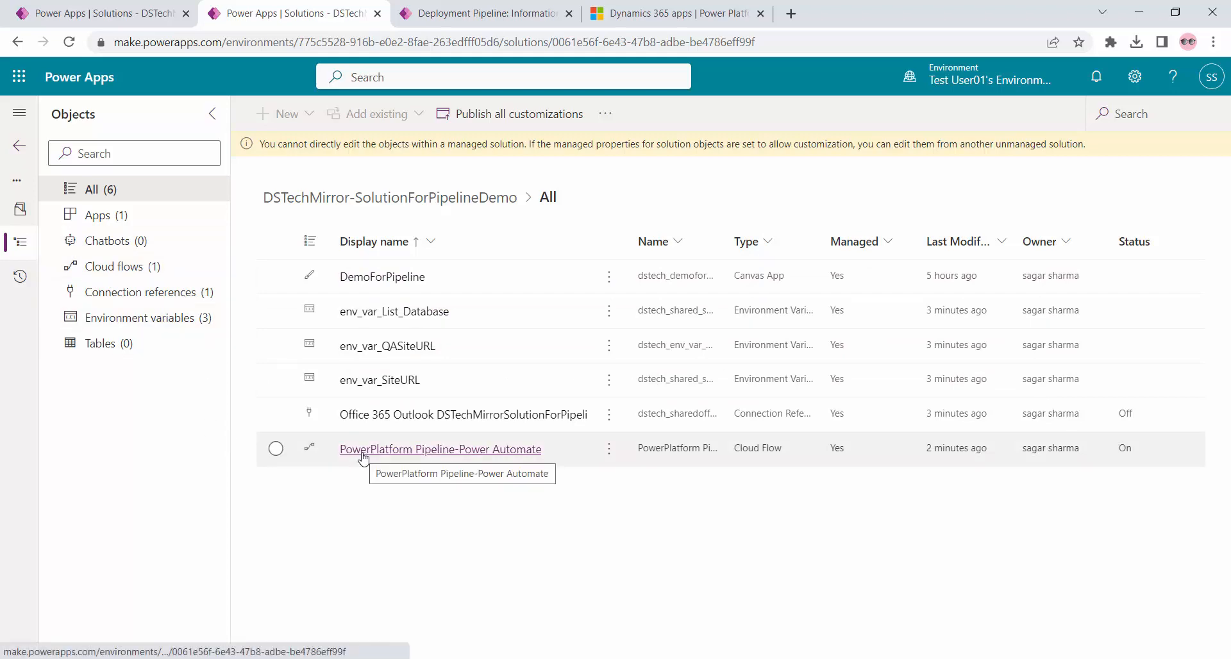
pyautogui.click(86, 8)
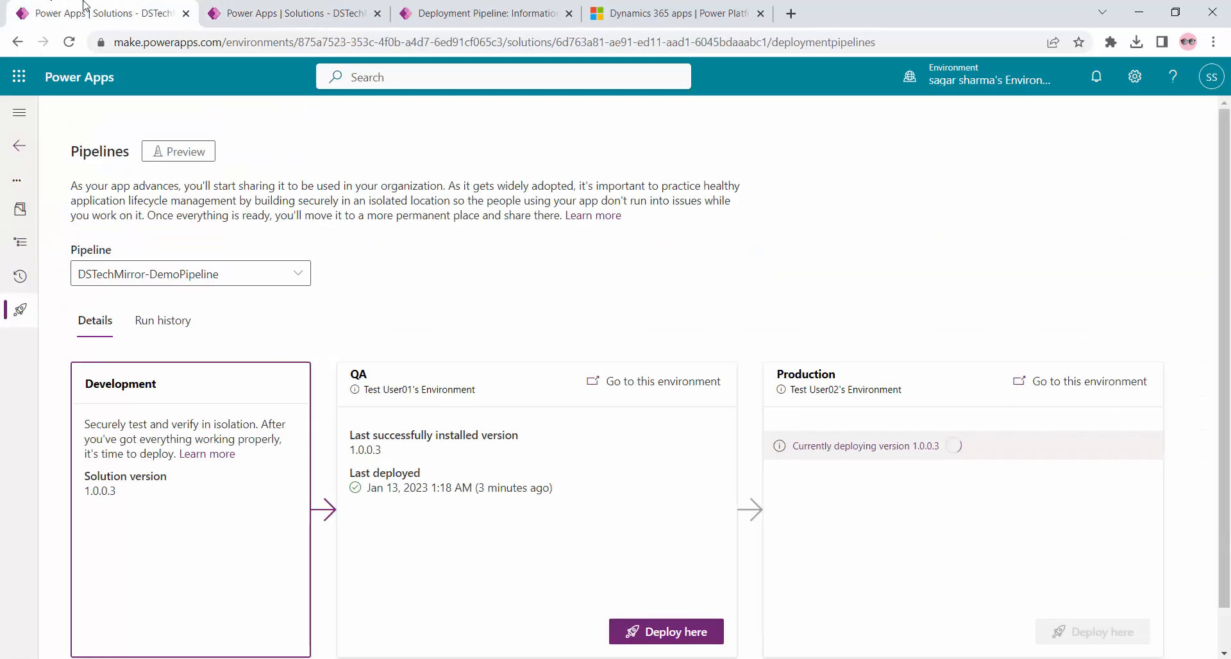
pyautogui.scroll(-1, 773, 475)
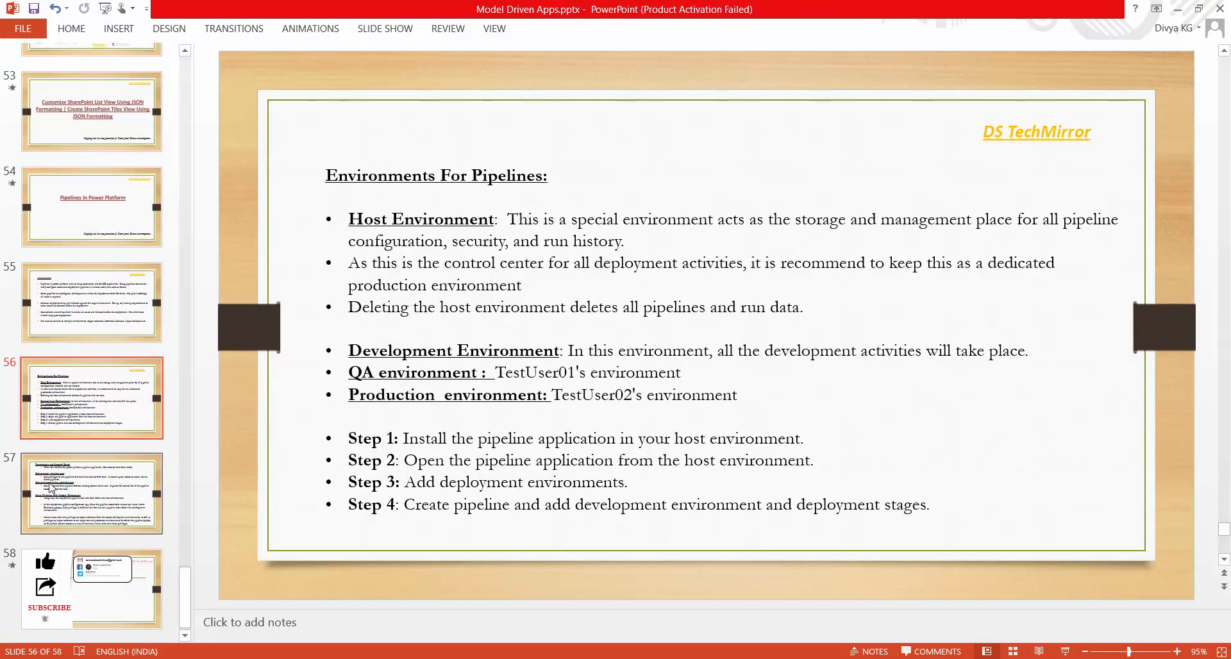
# Read the Permissions and Security Roles slide in PowerPoint, and return to the browser's pipeline page to check the Production deployment
pyautogui.click(90, 486)
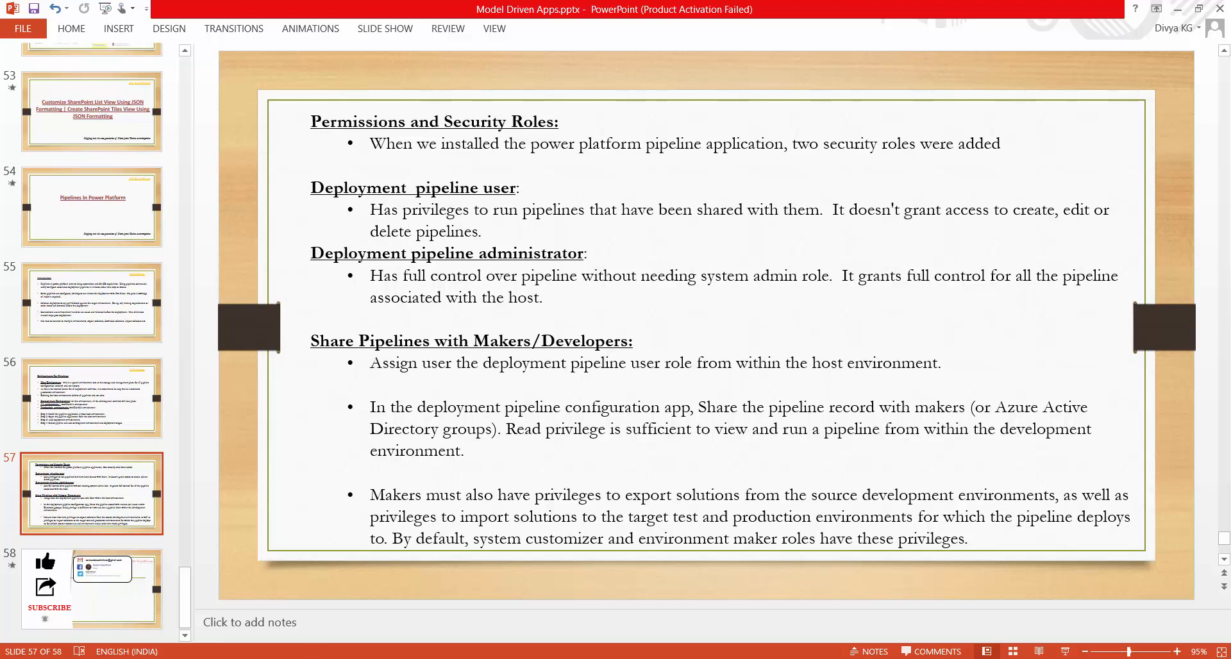
pyautogui.hotkey('alt', 'Tab')
pyautogui.click(247, 8)
pyautogui.click(187, 7)
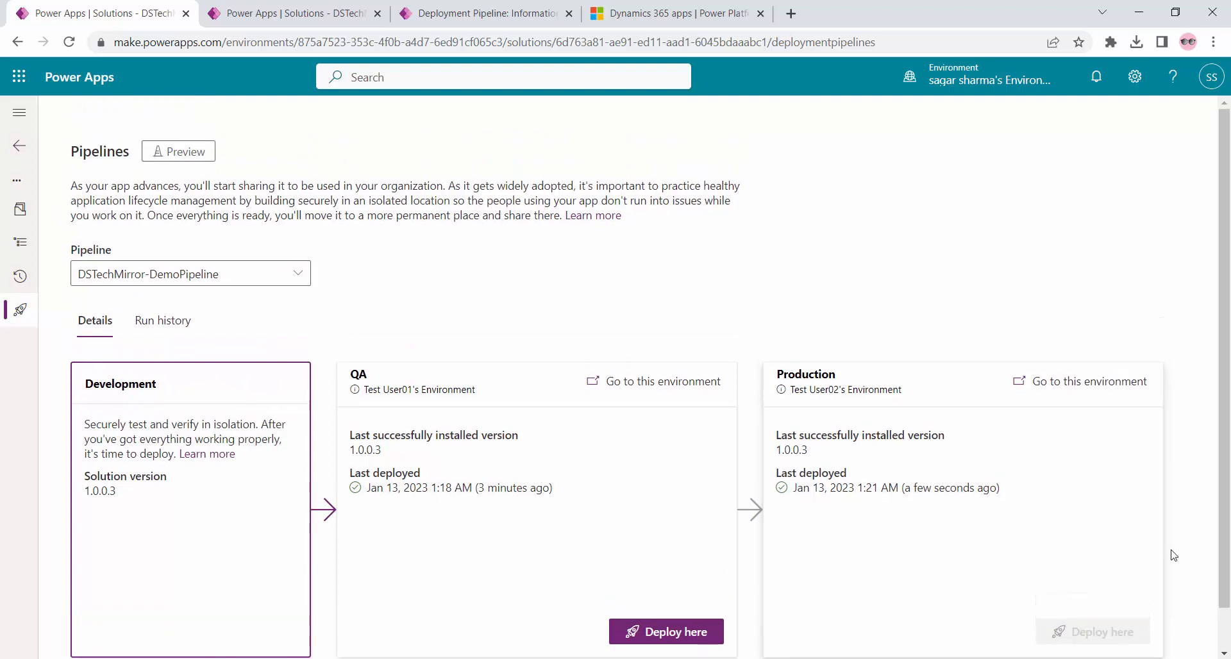
pyautogui.scroll(-1, 1100, 604)
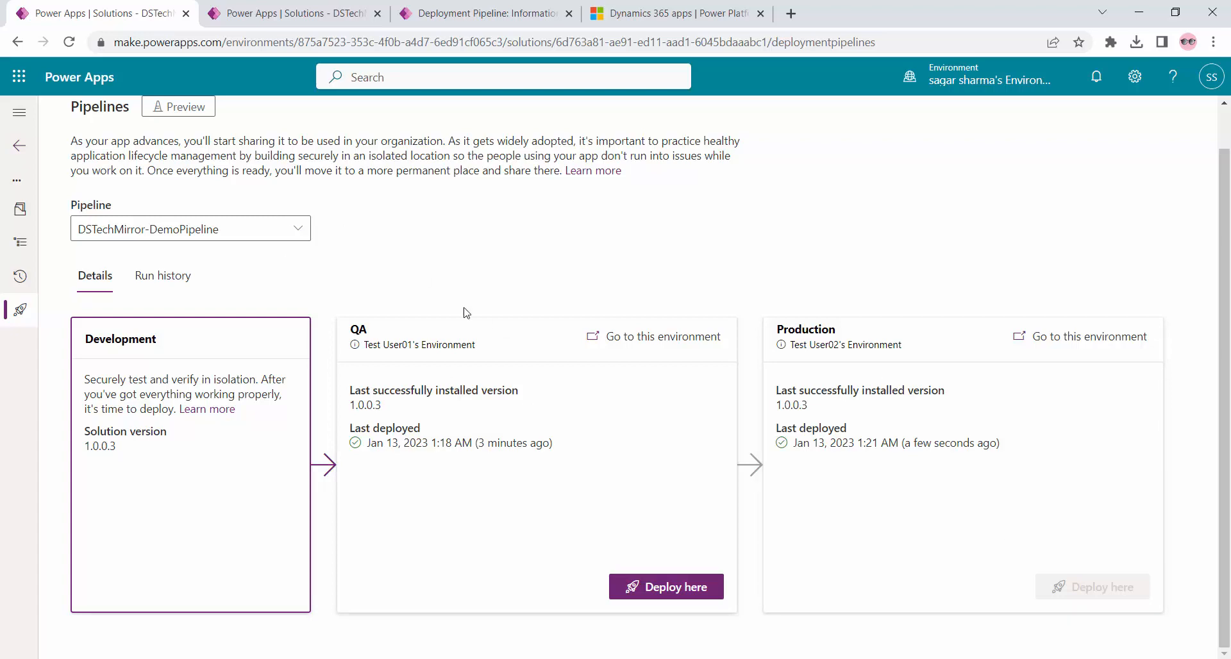
# Go back to the Solutions list and switch to Test User02's Environment to check for the solution deployed to Production
pyautogui.scroll(1, 461, 308)
pyautogui.click(19, 153)
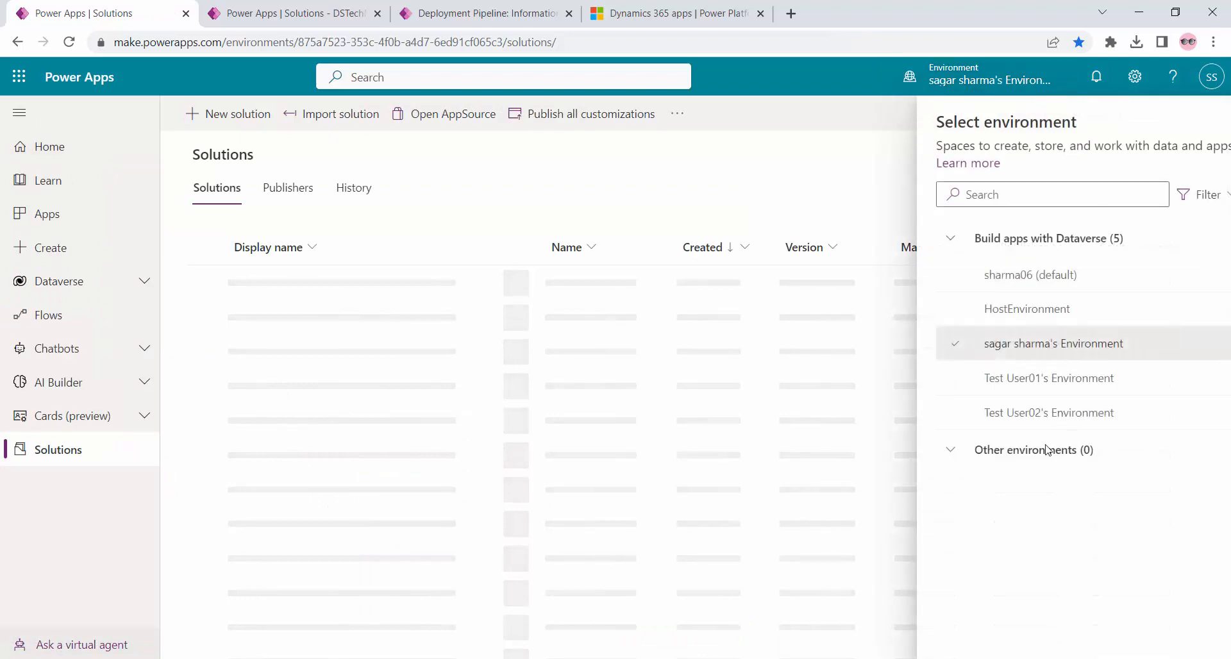
pyautogui.click(1038, 423)
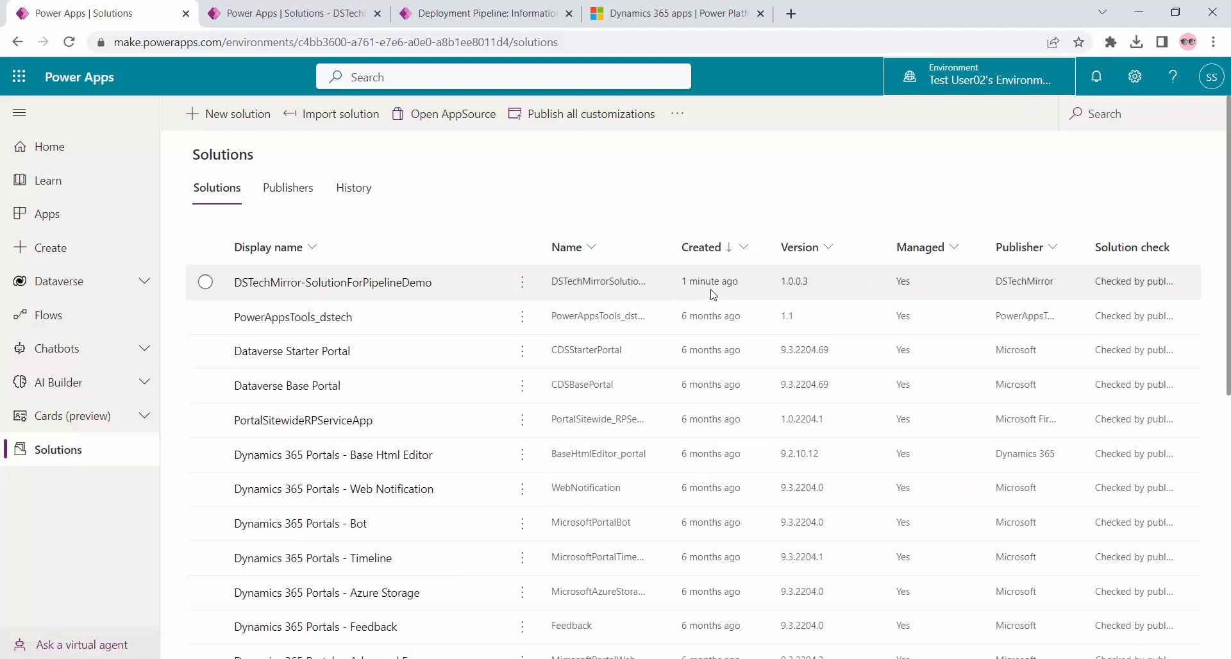
# Switch the environment to HostEnvironment, and open the Power Platform admin center
pyautogui.click(974, 77)
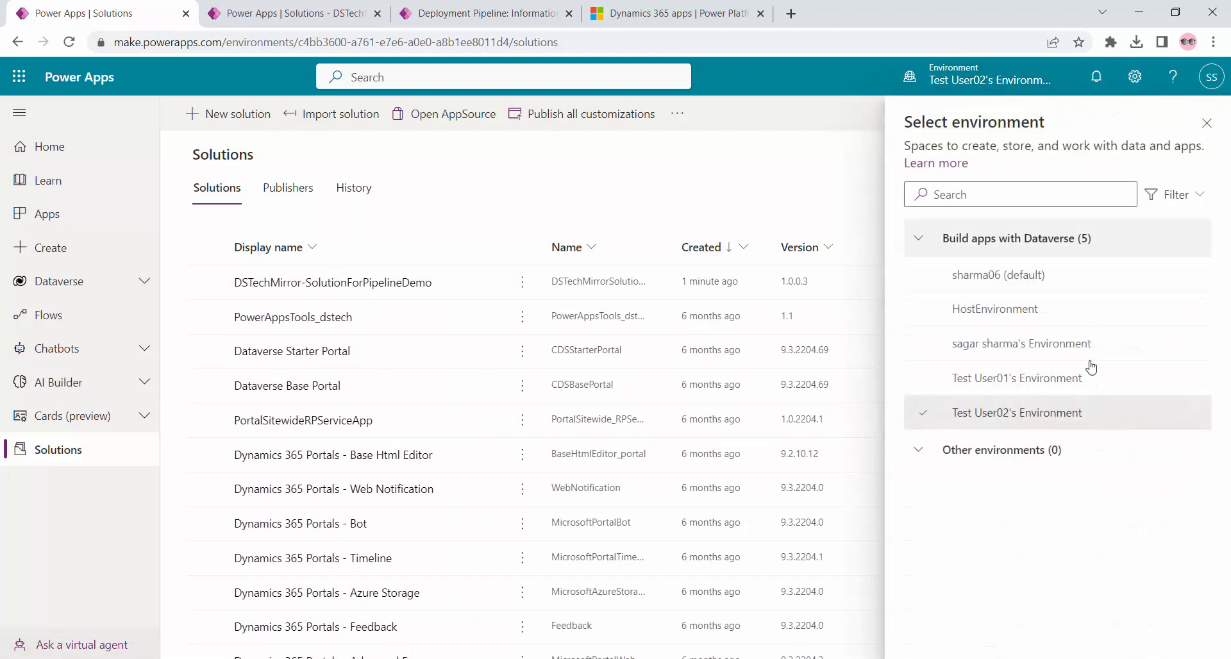
pyautogui.click(1004, 316)
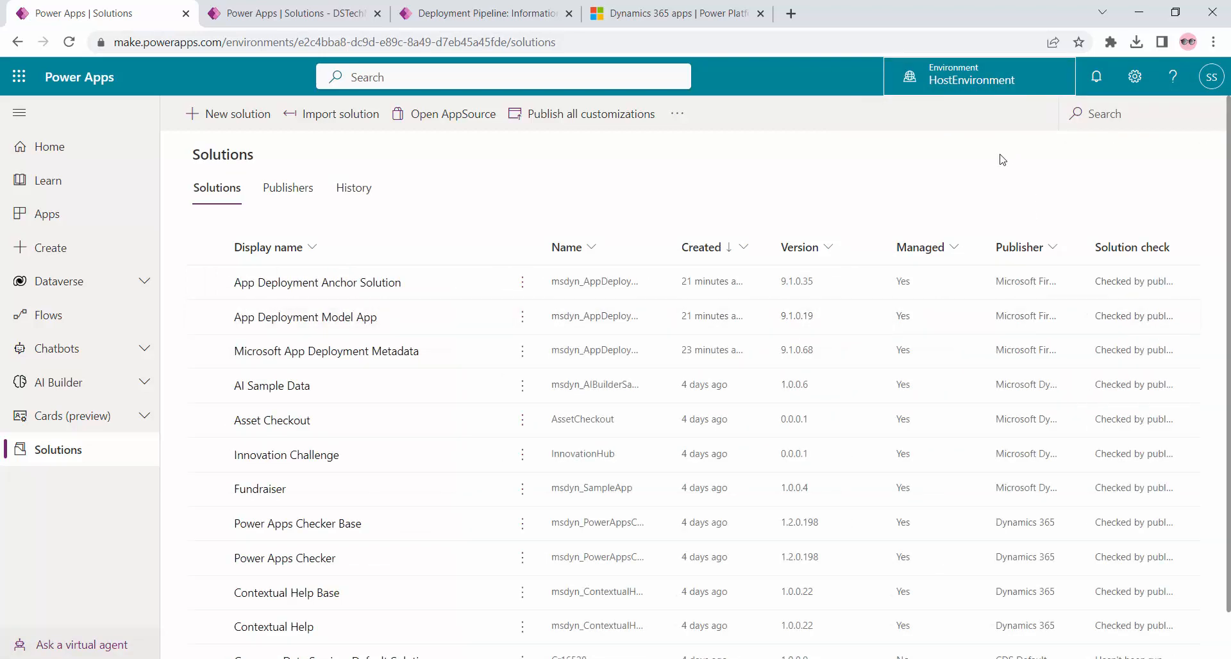
pyautogui.click(1134, 77)
pyautogui.click(1029, 191)
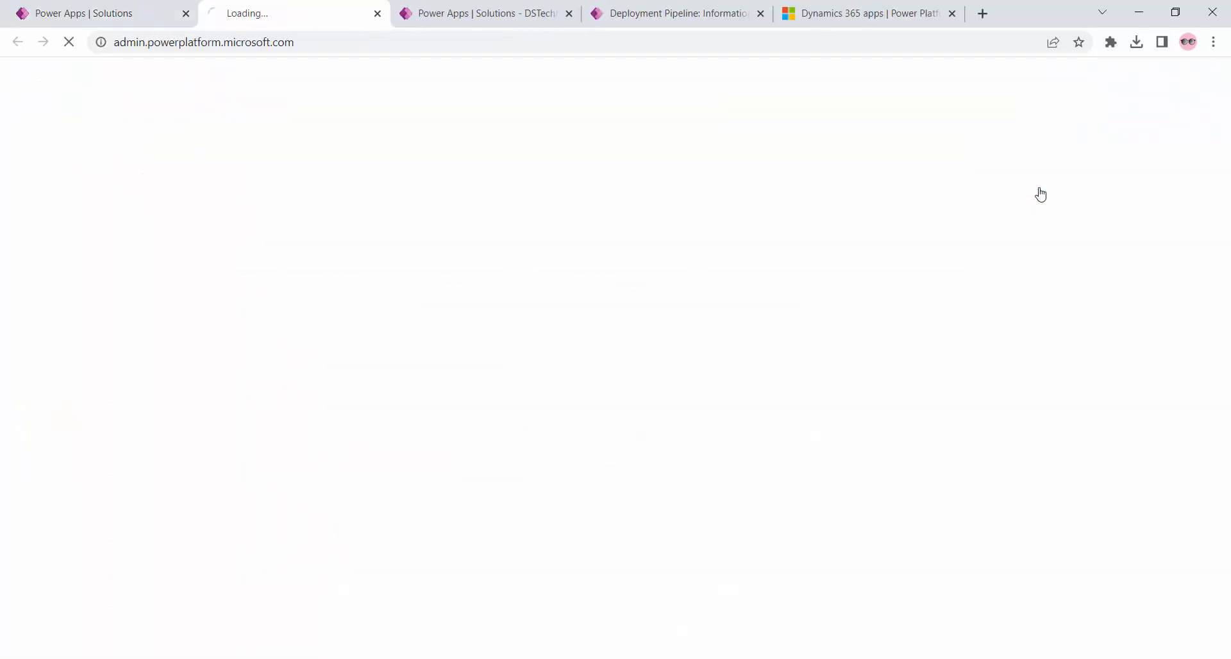
# Close the browser tabs for the QA solution, the deployment pipeline app and Dynamics 365 apps
pyautogui.click(569, 14)
pyautogui.click(570, 14)
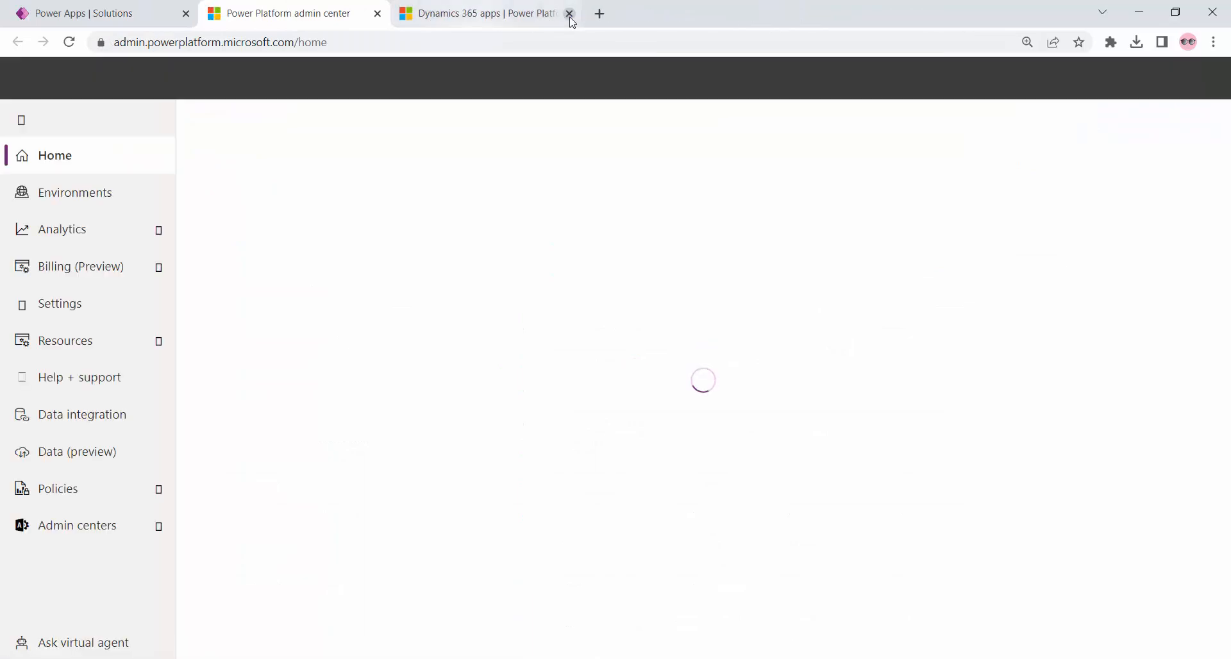
pyautogui.click(569, 14)
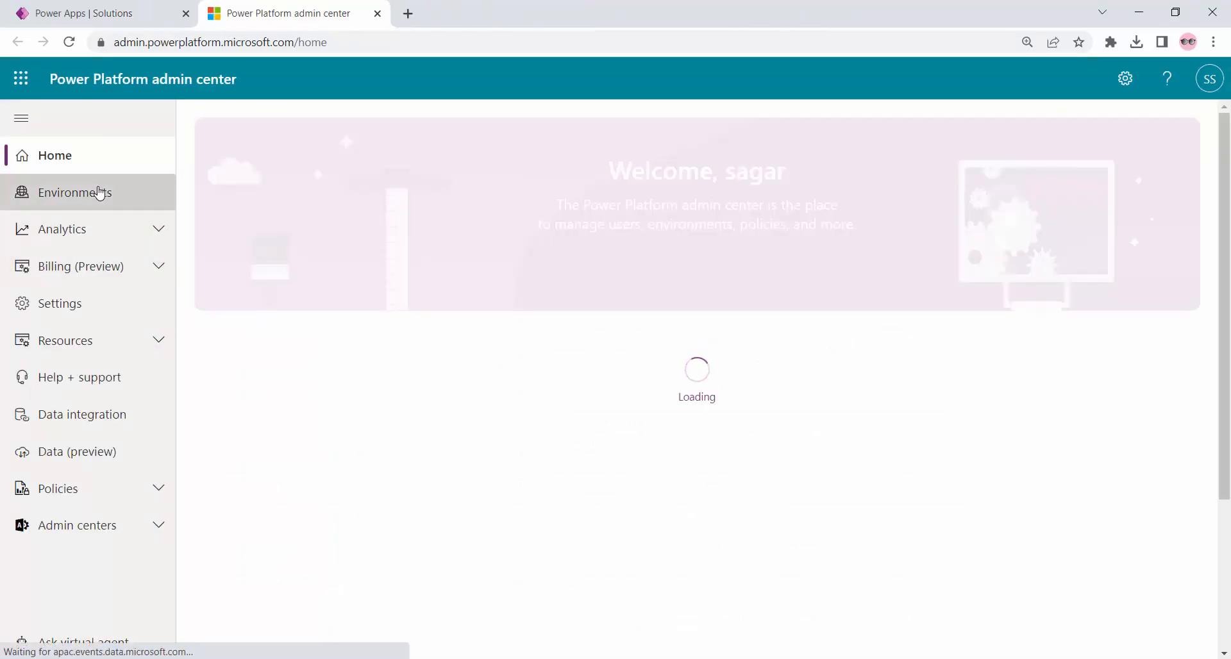
# Open HostEnvironment's security roles in the admin center, and switch to PowerPoint to read the Permissions and Security Roles slide
pyautogui.click(98, 192)
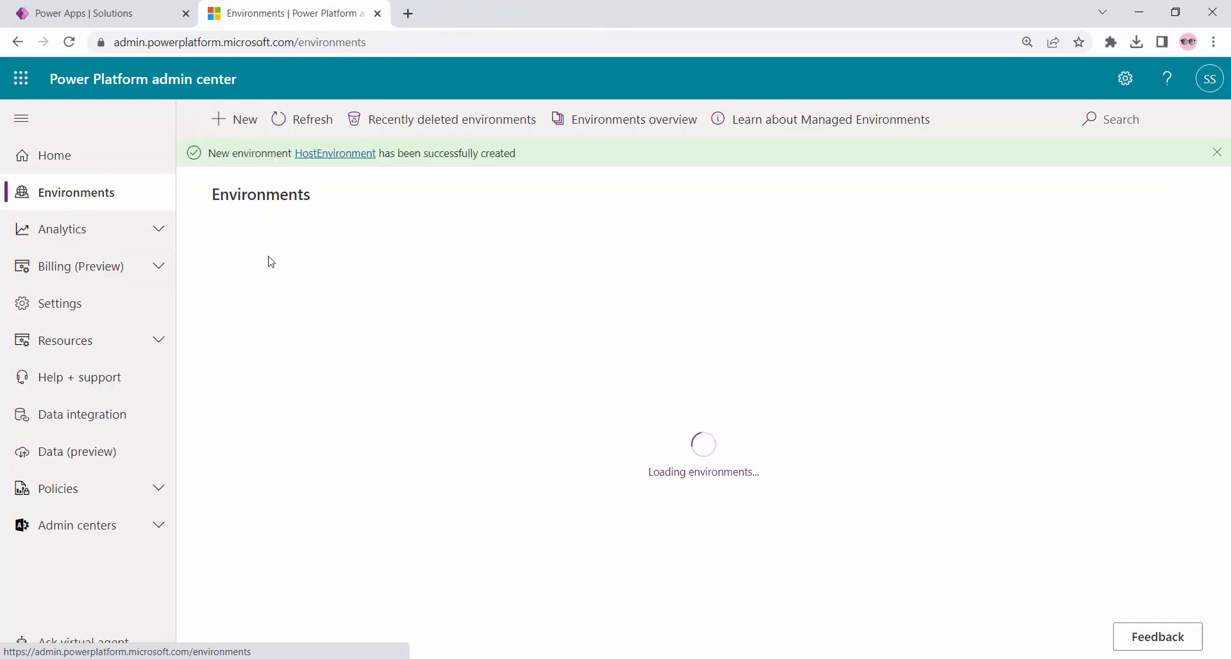
pyautogui.click(294, 291)
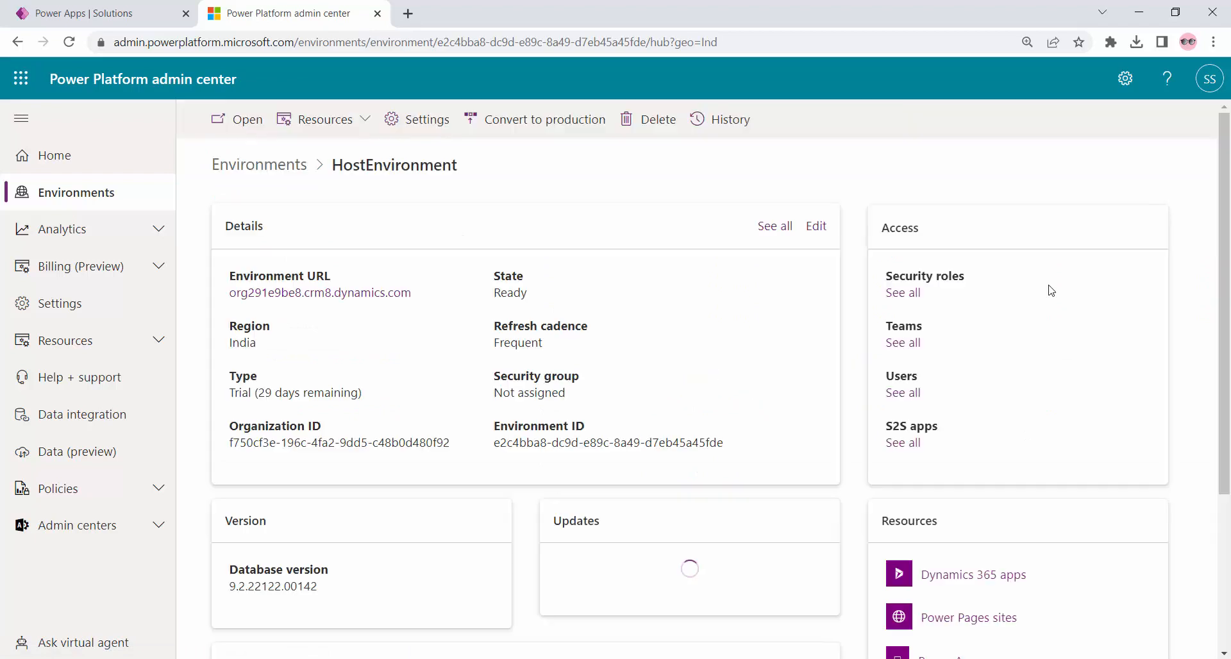
pyautogui.click(903, 294)
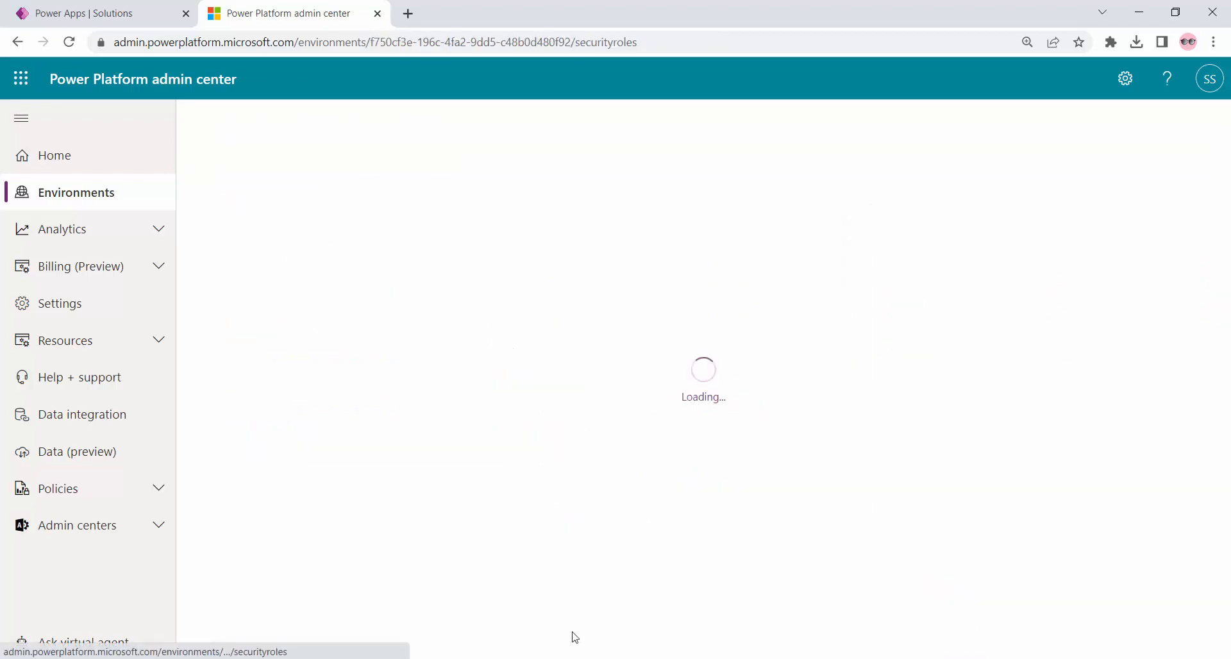
pyautogui.hotkey('alt', 'Tab')
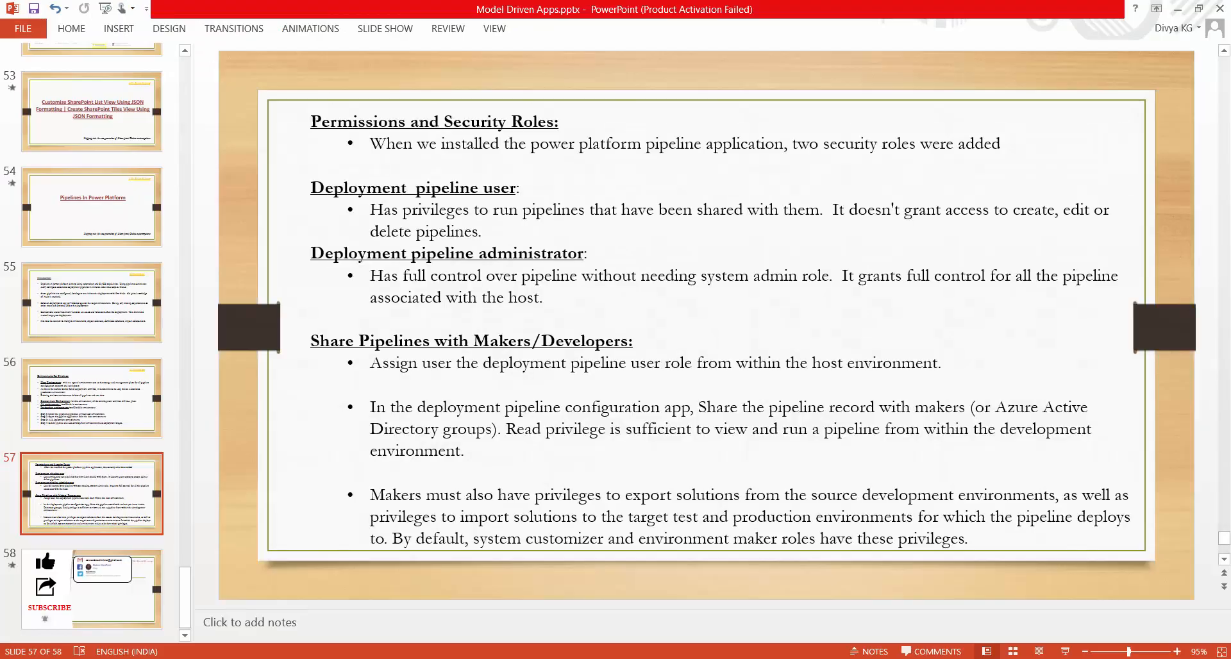
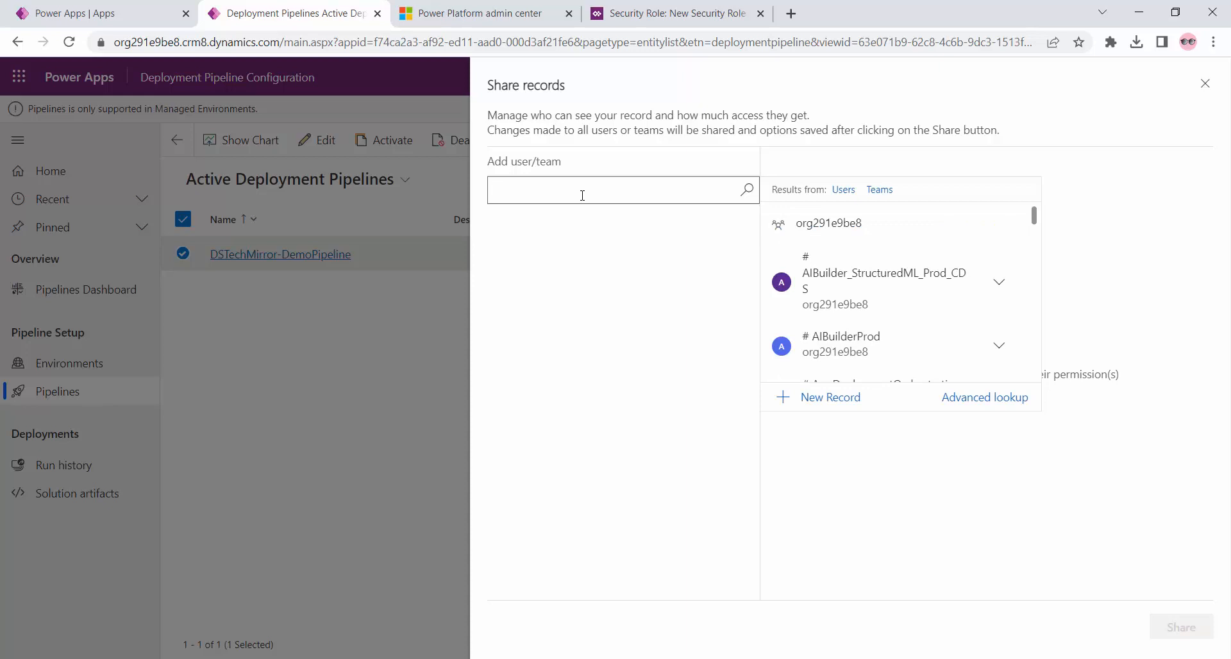
# Dismiss the user and team suggestions in the Share records pane for DSTechMirror-DemoPipeline
pyautogui.click(669, 220)
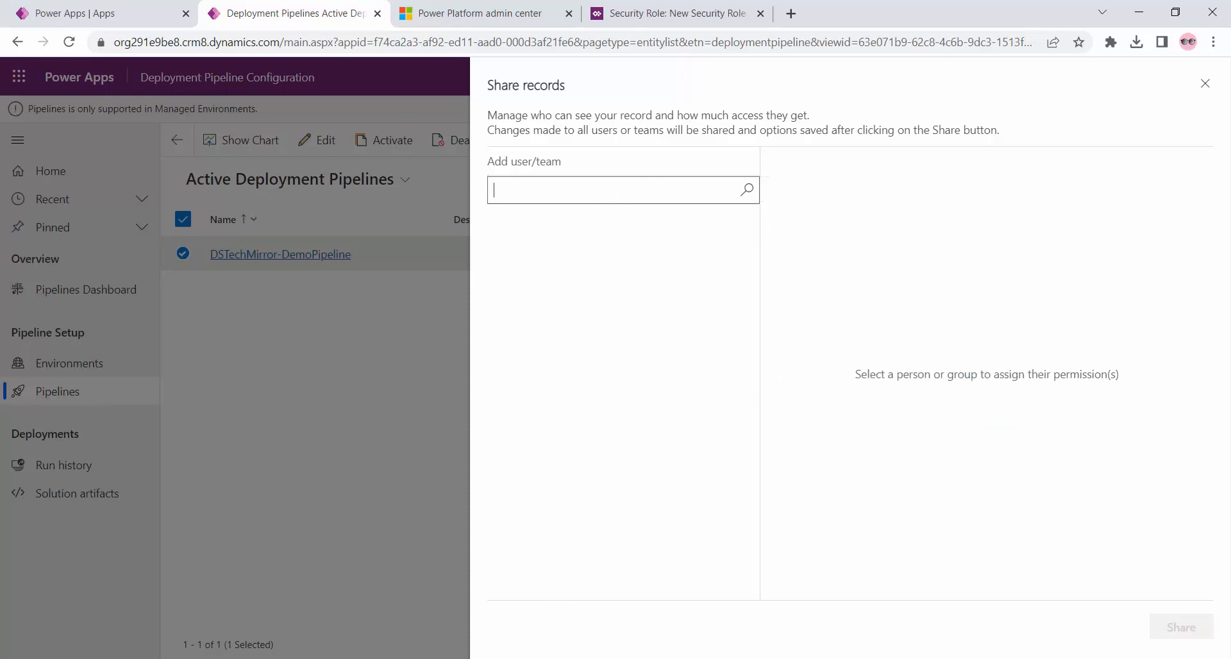
pyautogui.hotkey('alt', 'Tab')
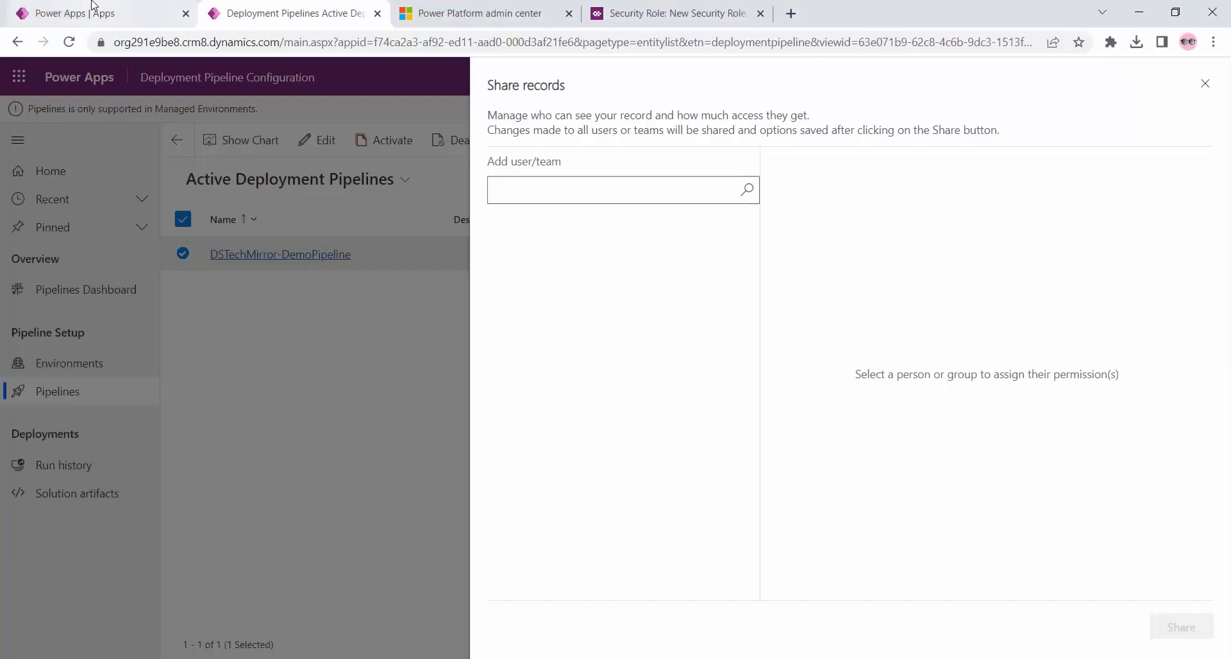
# List the solutions in the personal development environment in Power Apps, and switch to PowerPoint to read the Permissions and Security Roles slide
pyautogui.click(96, 12)
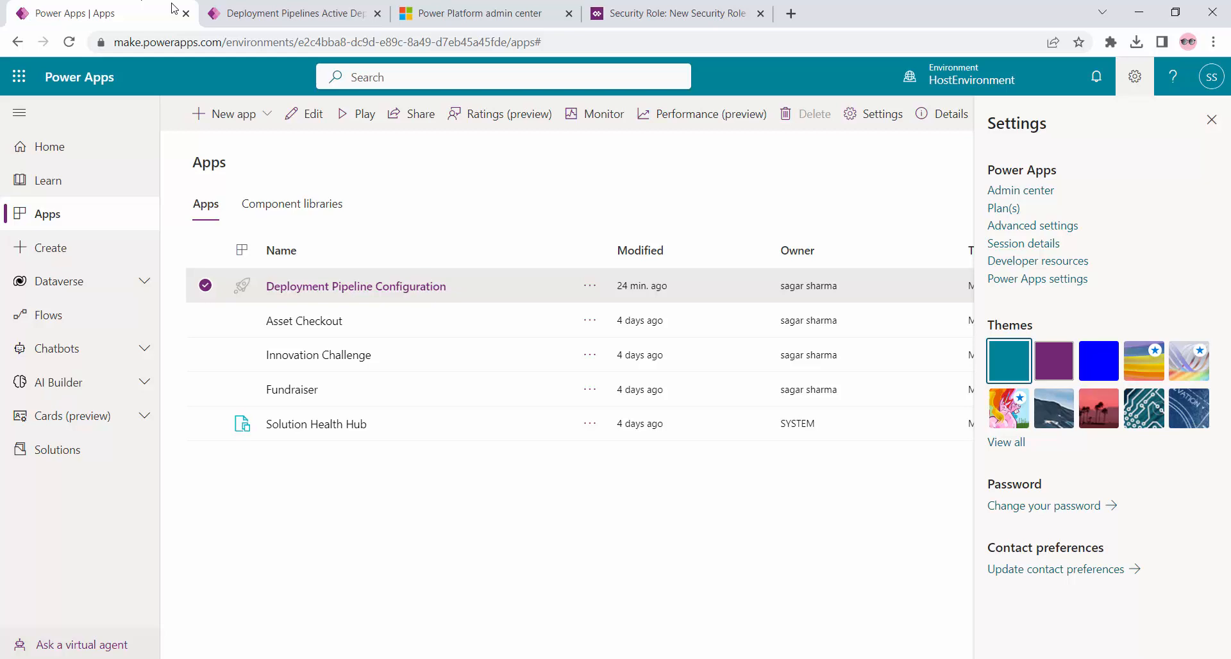
pyautogui.click(71, 459)
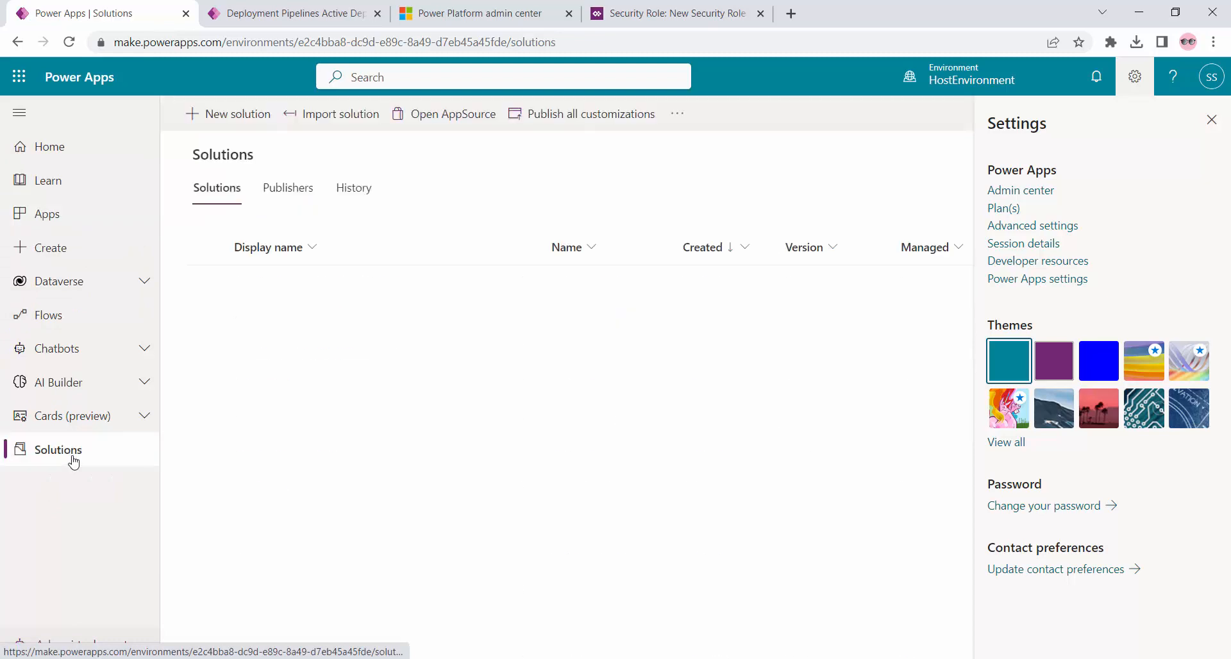
pyautogui.click(957, 81)
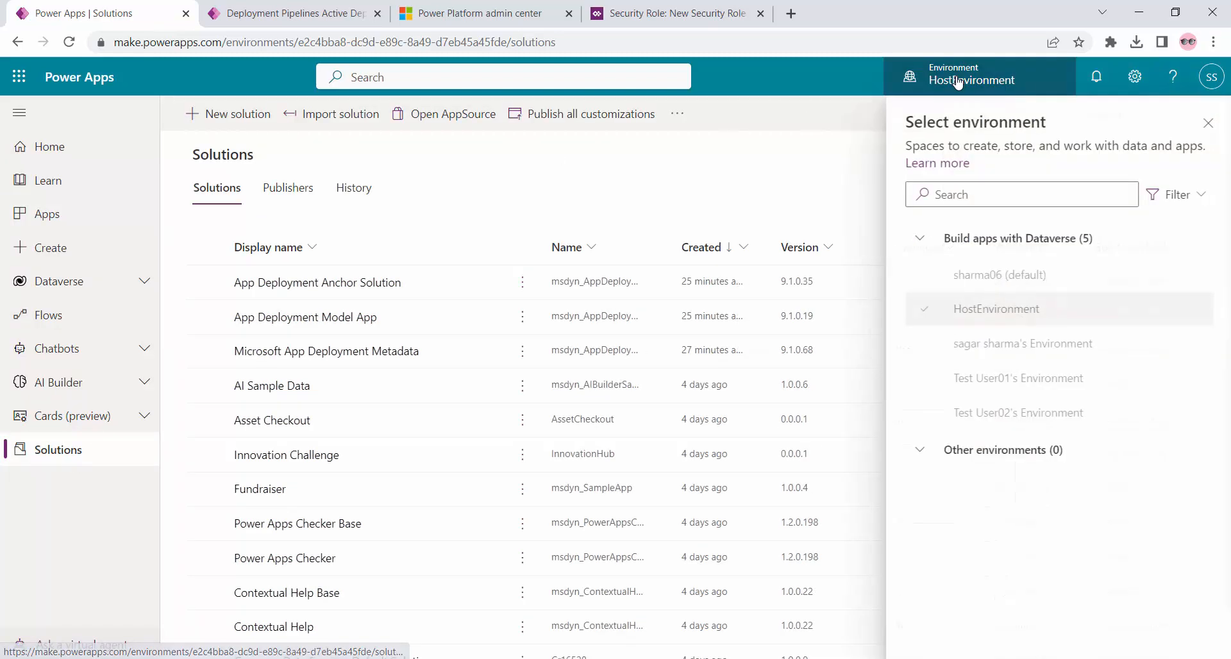
pyautogui.click(1026, 360)
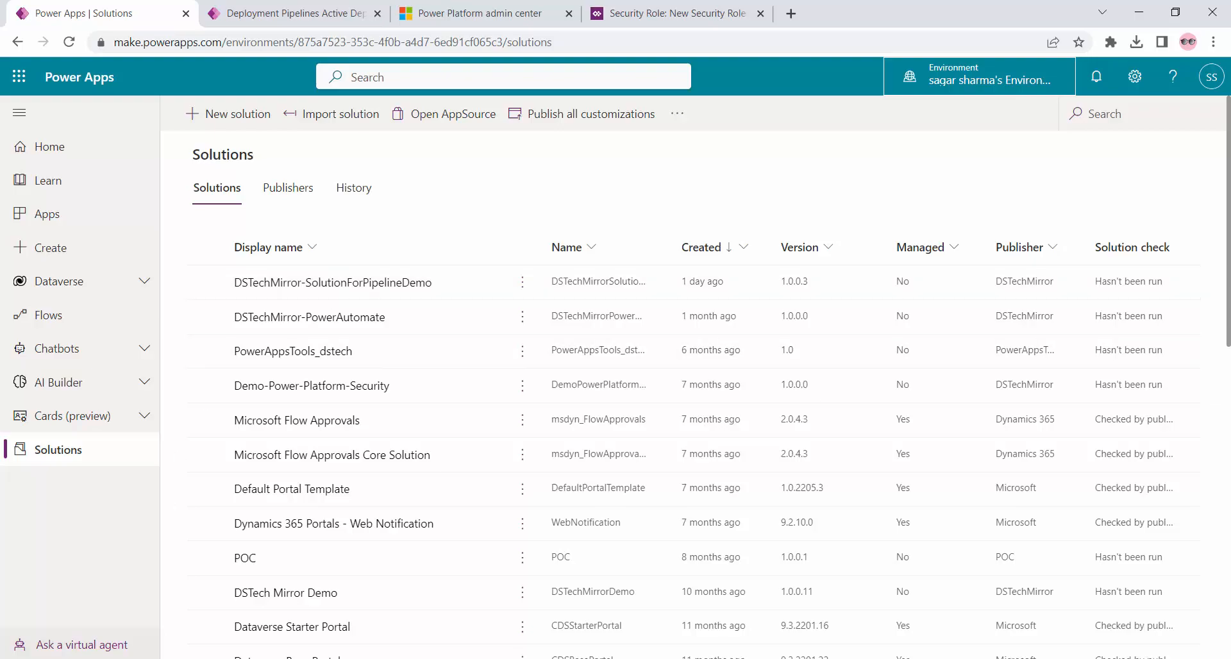
pyautogui.hotkey('alt', 'Tab')
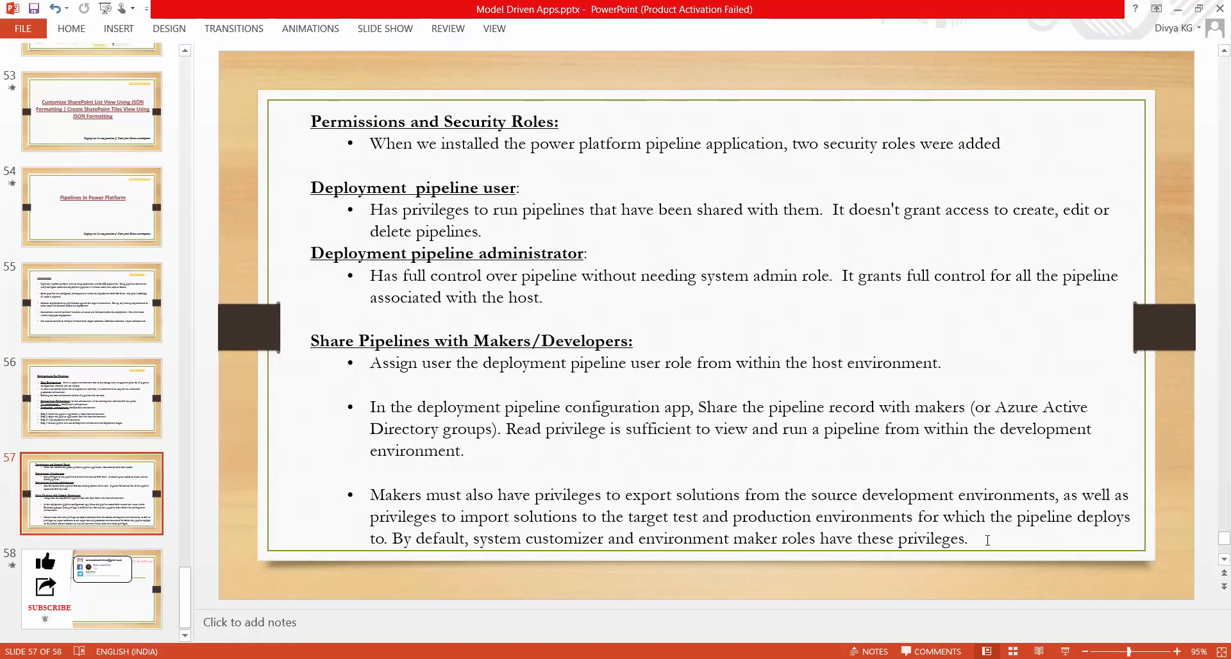
# Return to Power Apps, switch the environment to HostEnvironment, and inspect the objects of App Deployment Anchor Solution
pyautogui.hotkey('alt', 'Tab')
pyautogui.click(1004, 309)
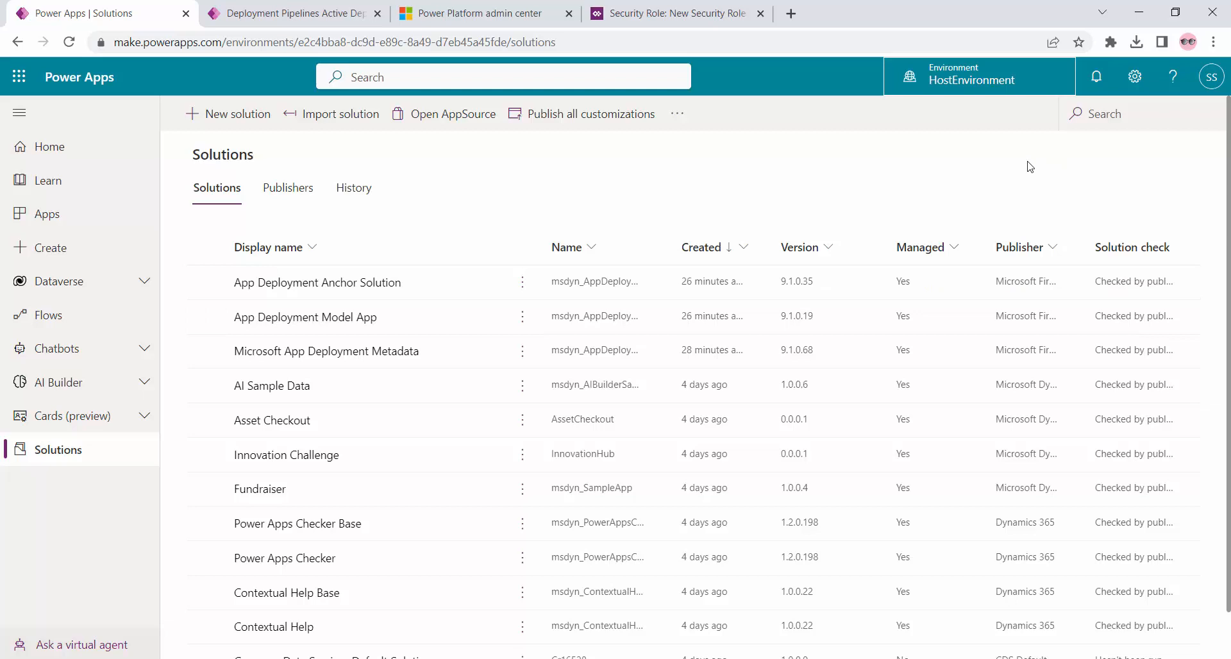
pyautogui.click(378, 282)
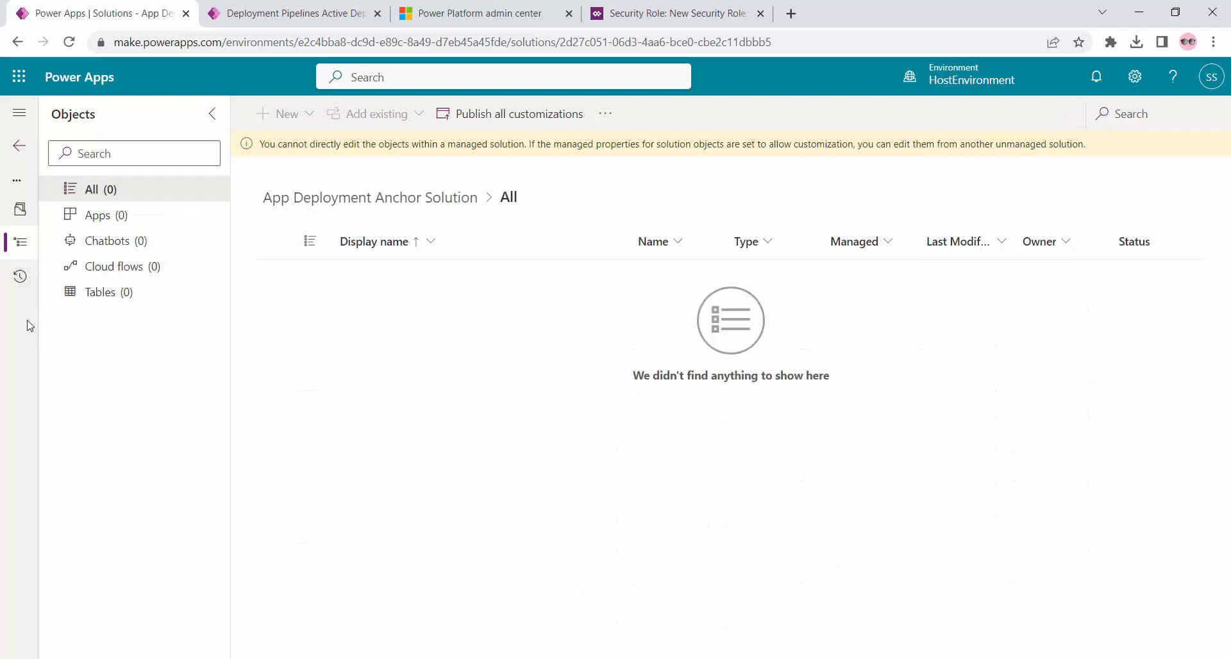
pyautogui.click(21, 152)
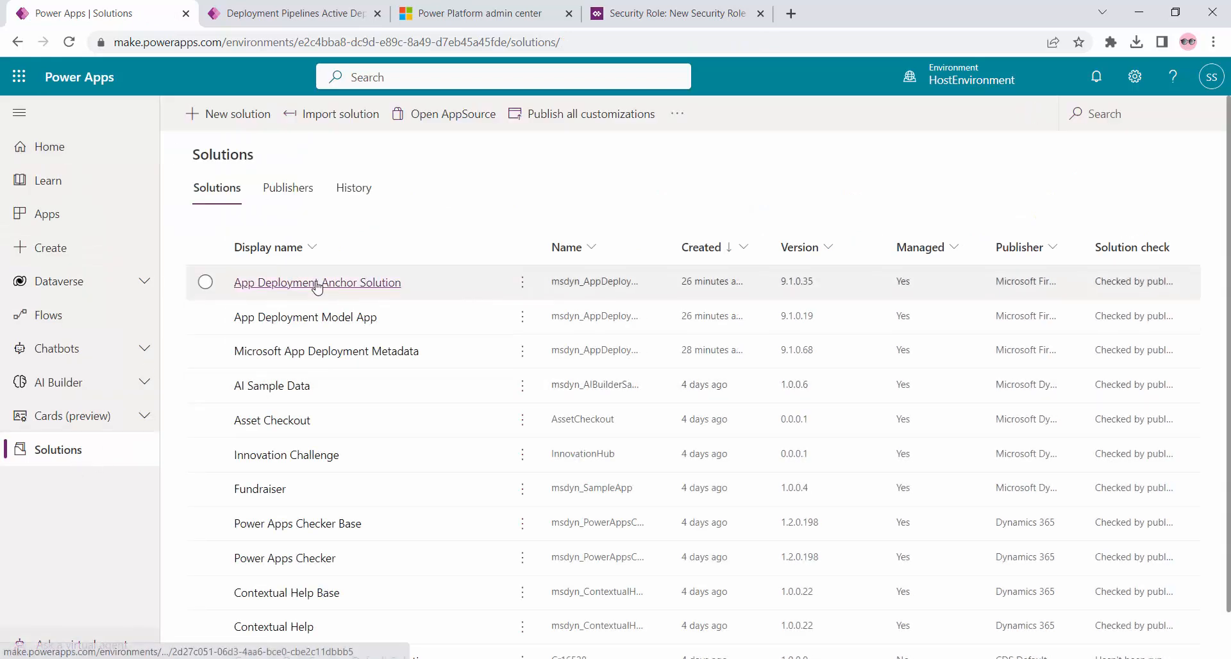
pyautogui.click(314, 284)
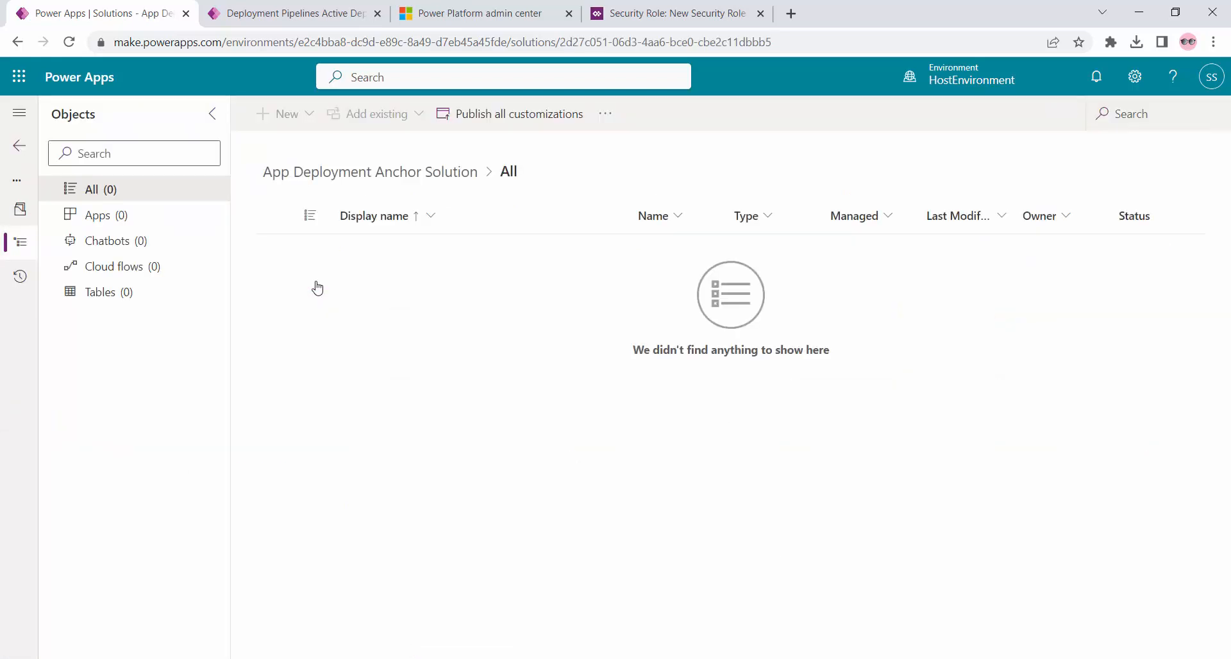
pyautogui.click(23, 152)
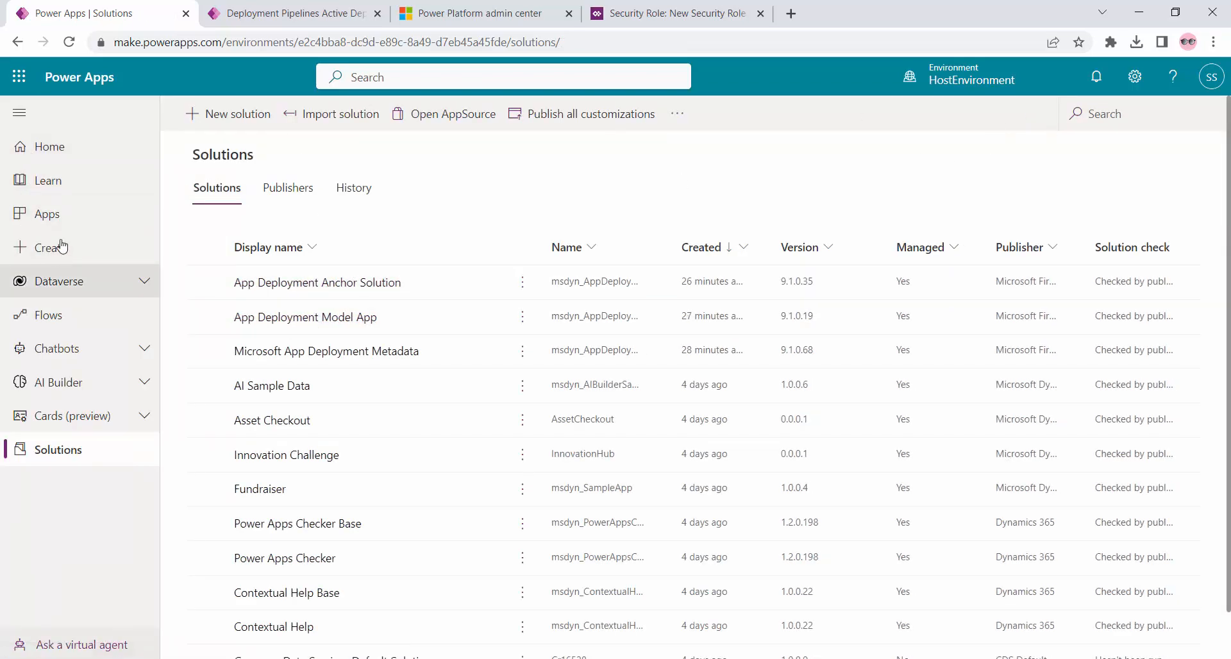
# Open the Deployment Pipeline Configuration app from HostEnvironment's apps
pyautogui.click(72, 212)
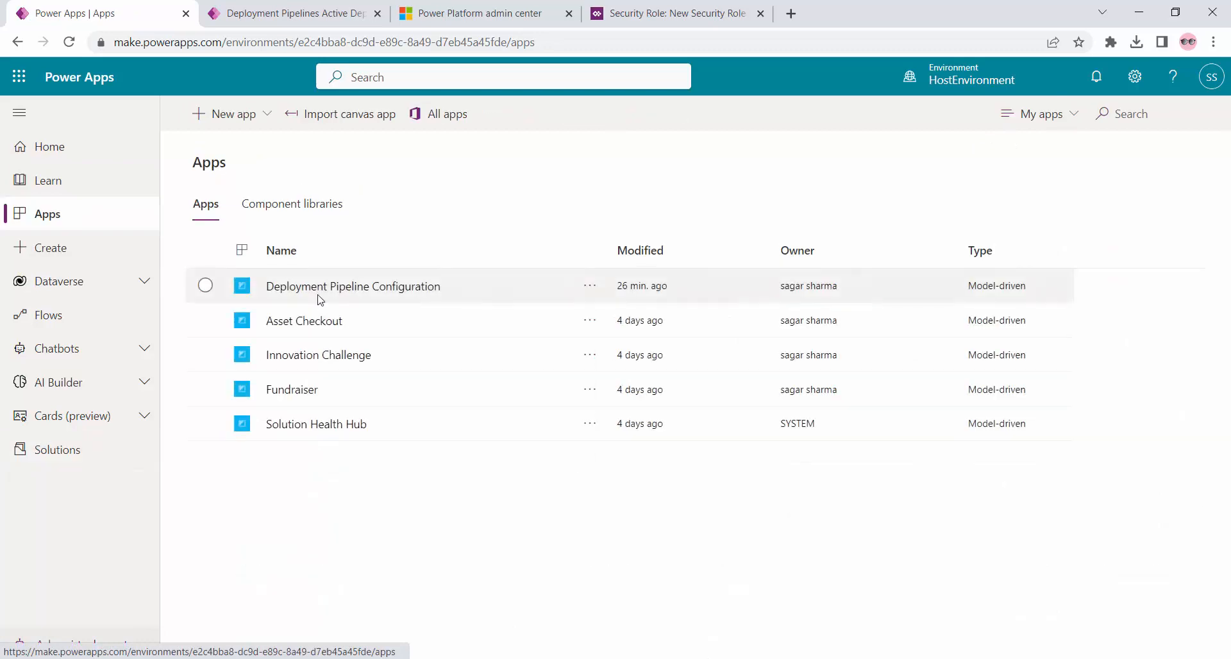
pyautogui.click(324, 286)
pyautogui.click(486, 5)
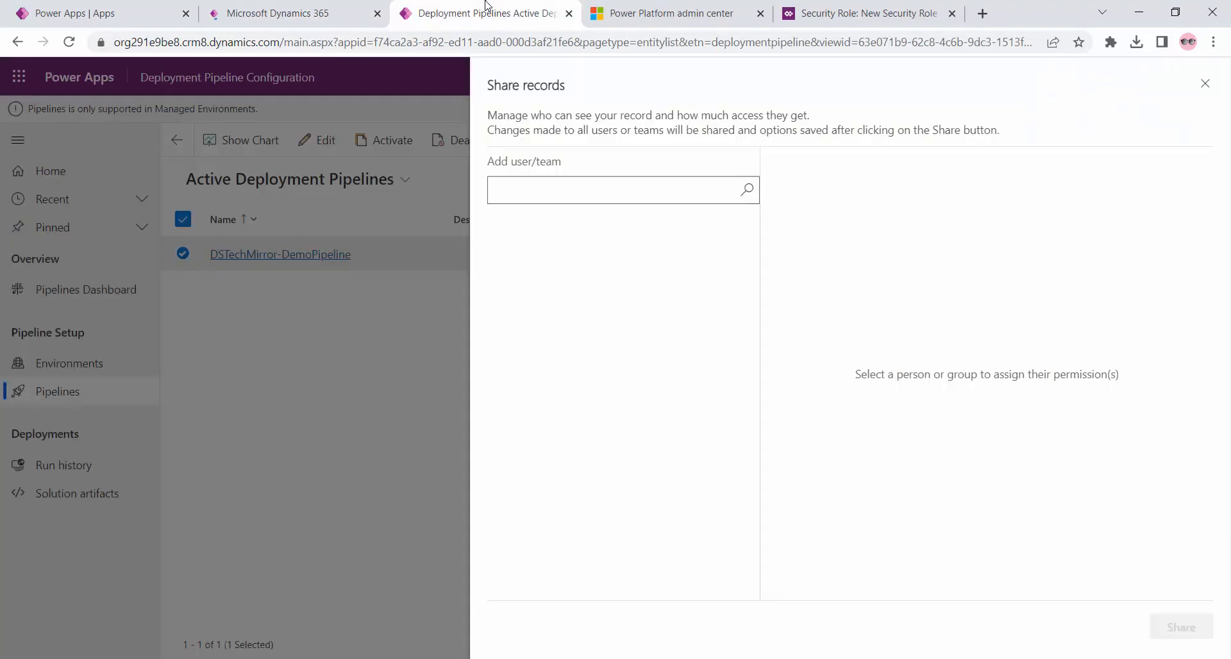
pyautogui.click(345, 6)
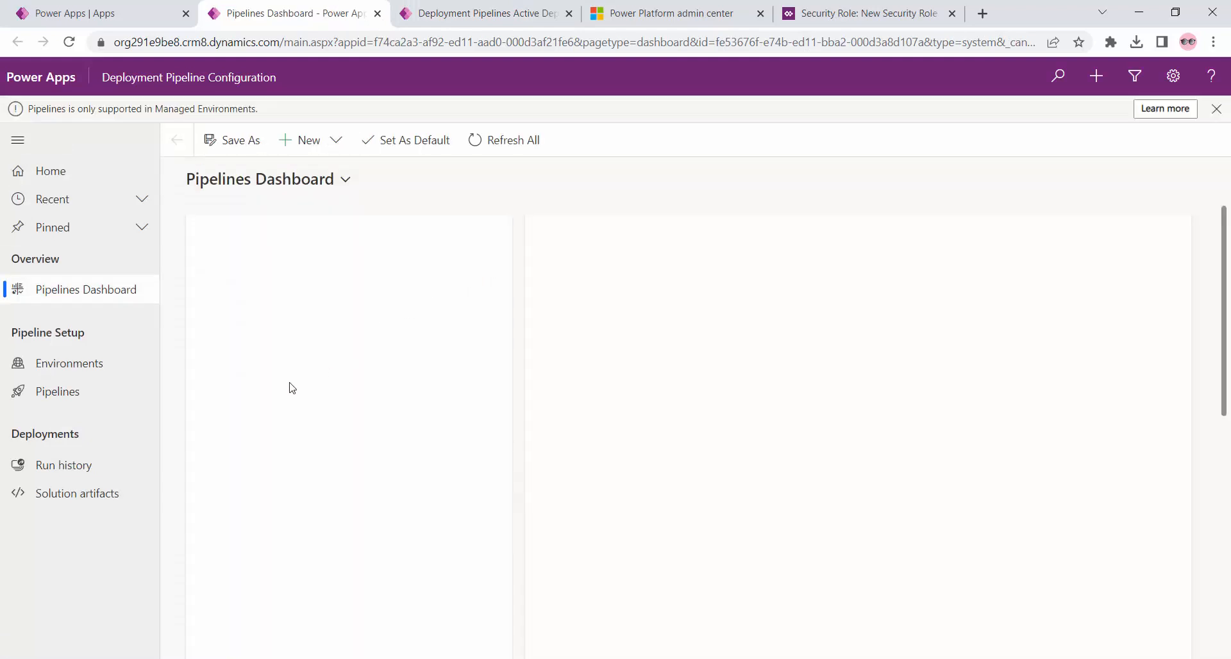
# Review the deployment run history and open the DSTechMirrorSolutionForPipelineDemo solution artifact record
pyautogui.click(88, 471)
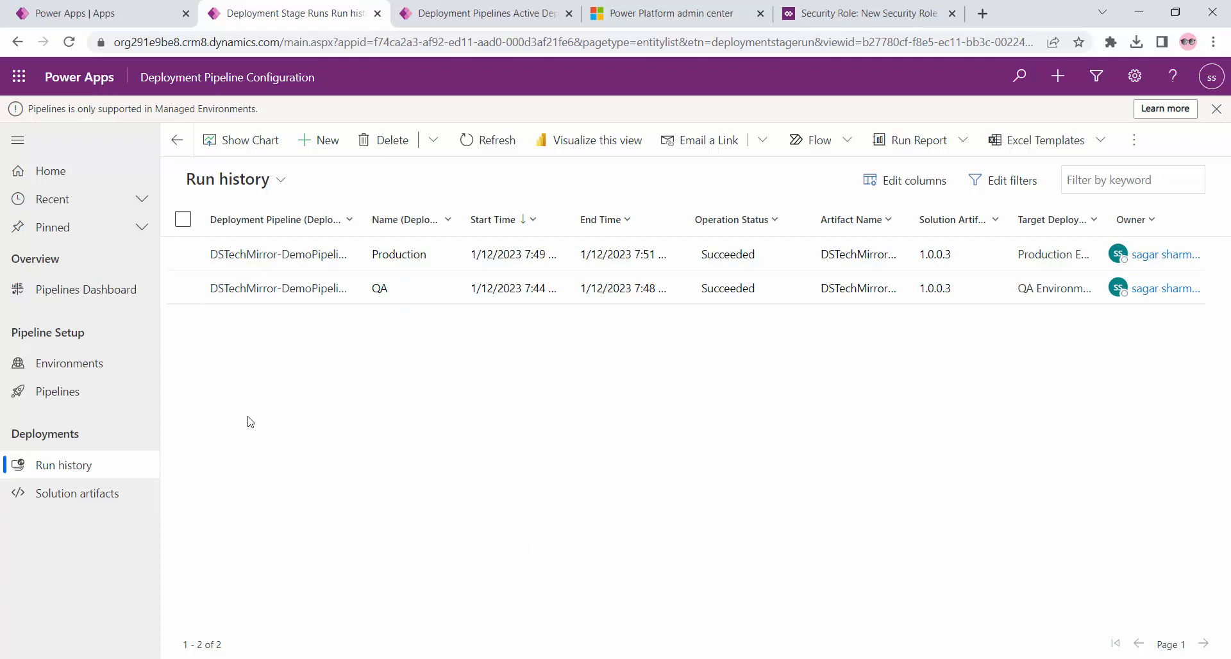
pyautogui.click(73, 505)
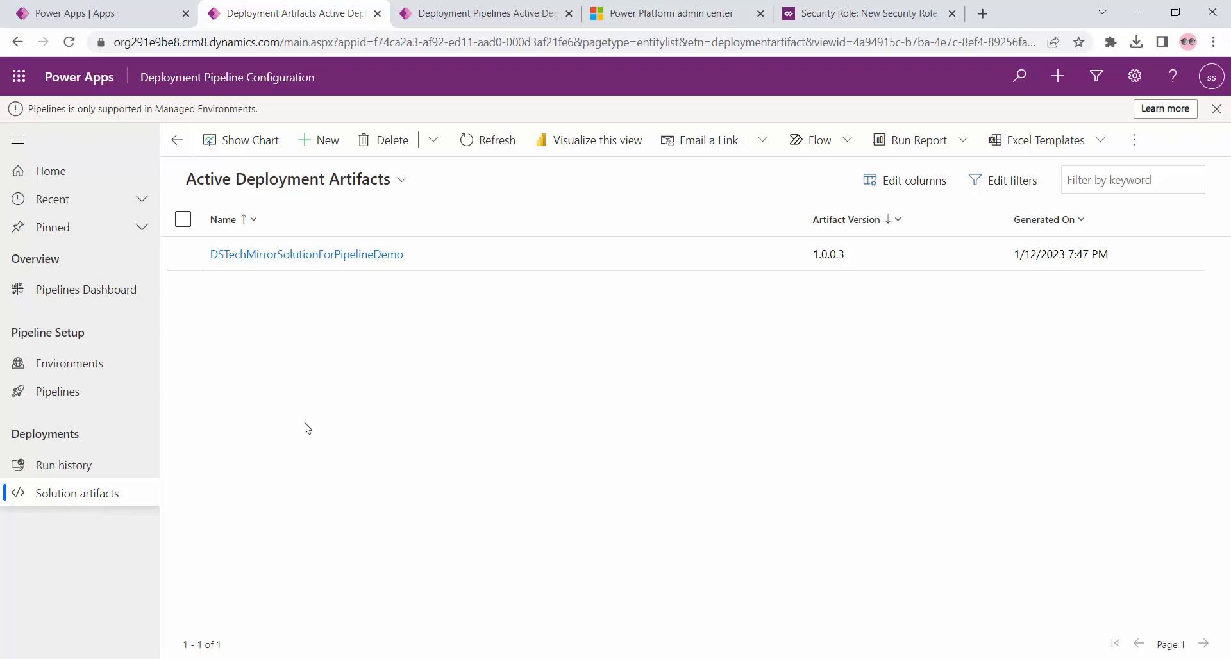
pyautogui.click(304, 257)
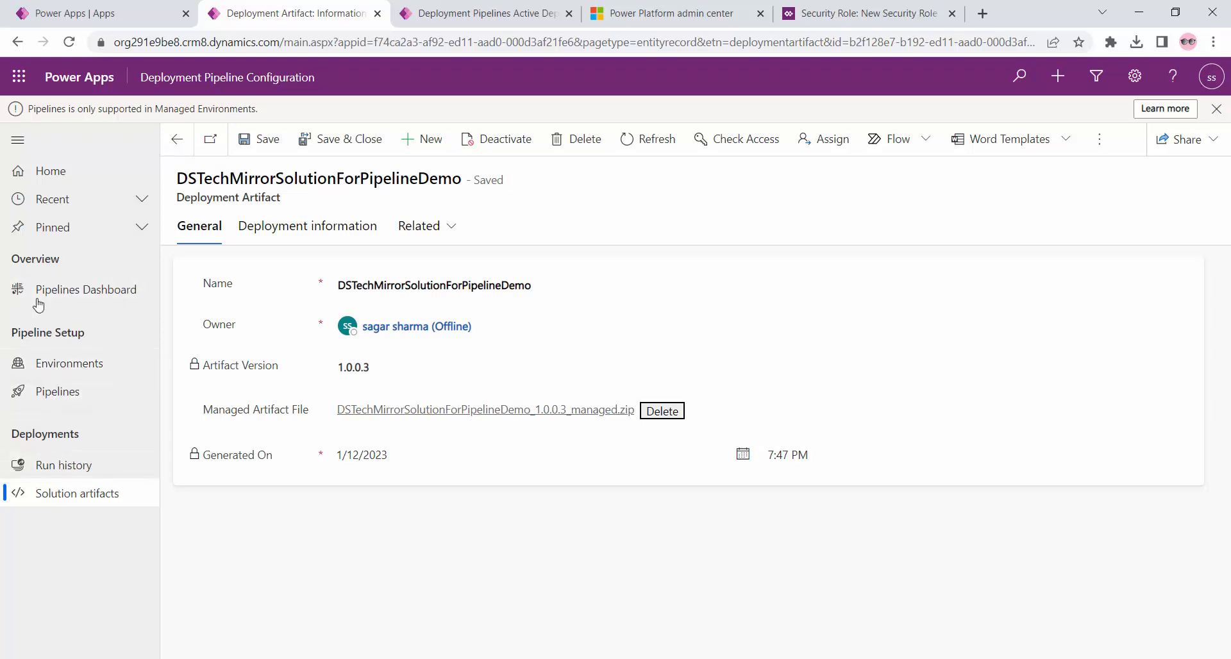
# Examine the Pipelines Dashboard charts for total deployments by target environment and deployments per day
pyautogui.click(77, 290)
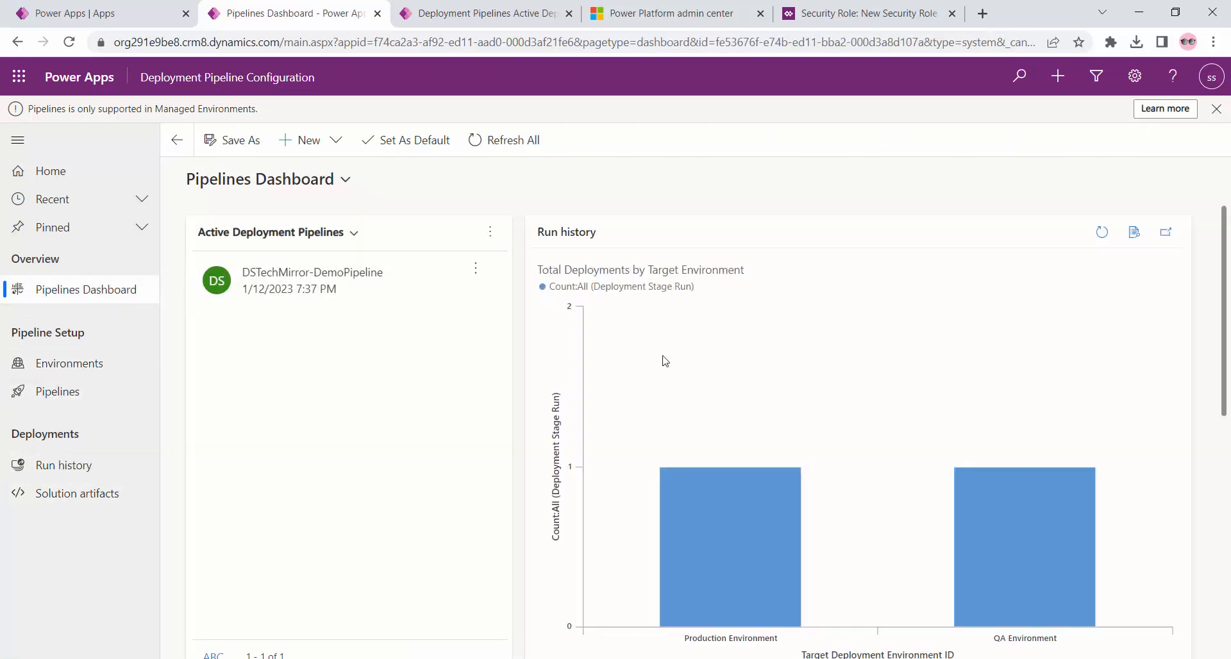
pyautogui.scroll(-4, 760, 402)
pyautogui.scroll(-4, 762, 407)
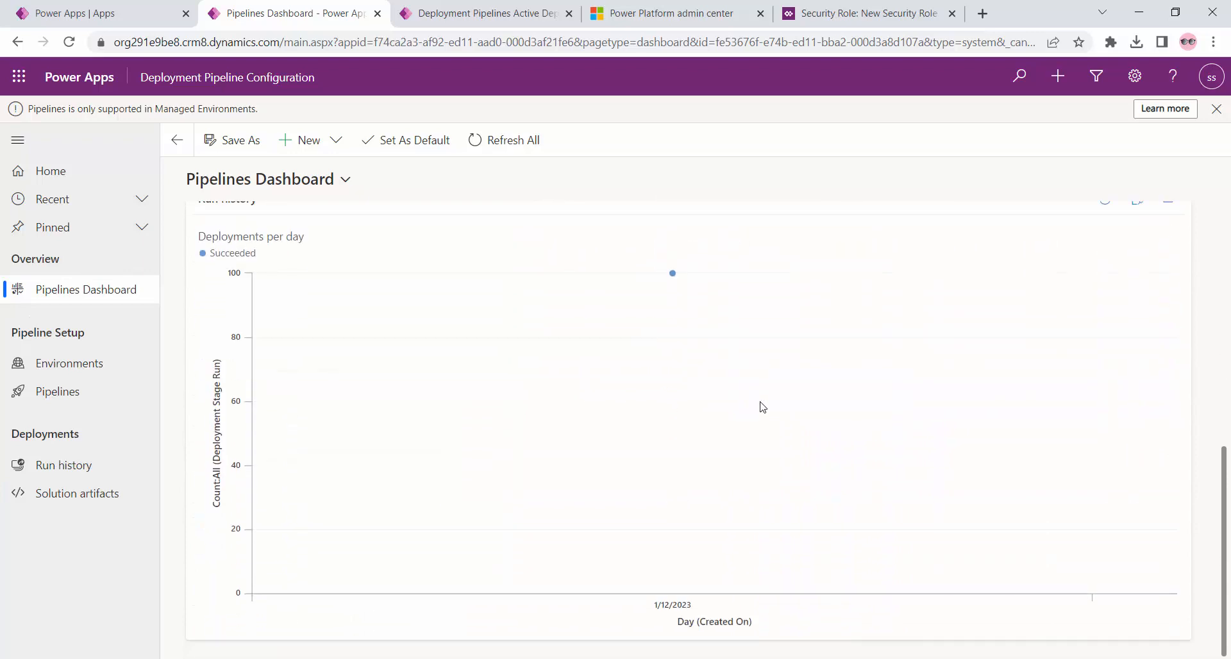
pyautogui.scroll(6, 762, 407)
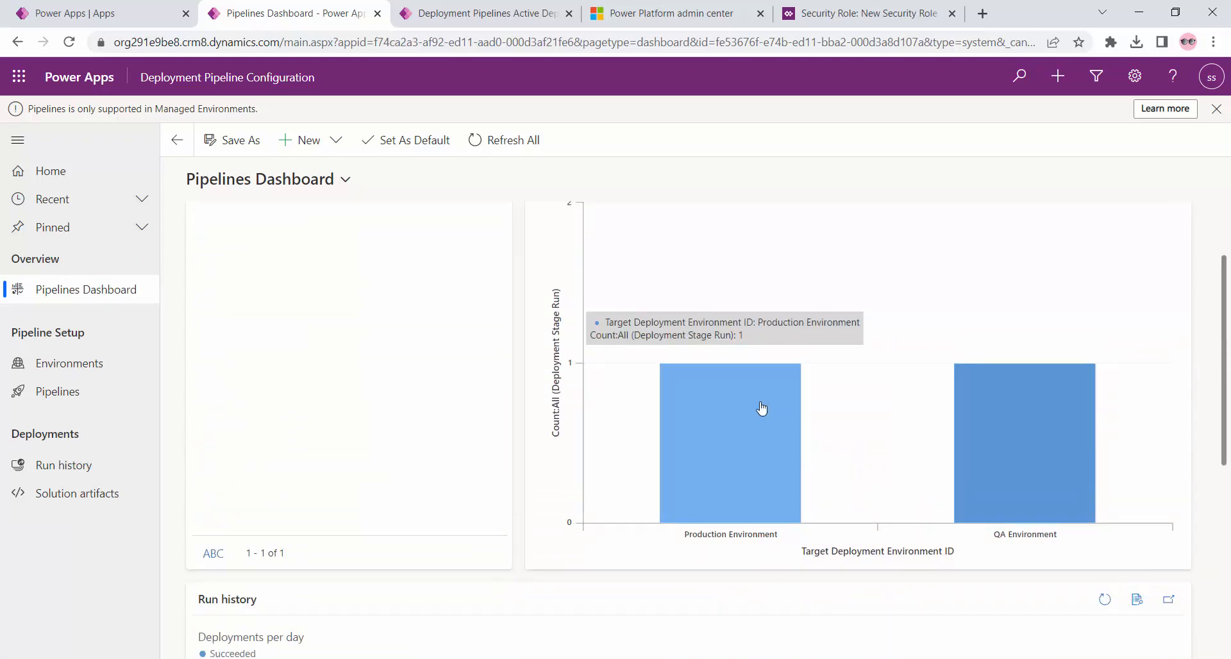
pyautogui.scroll(2, 760, 402)
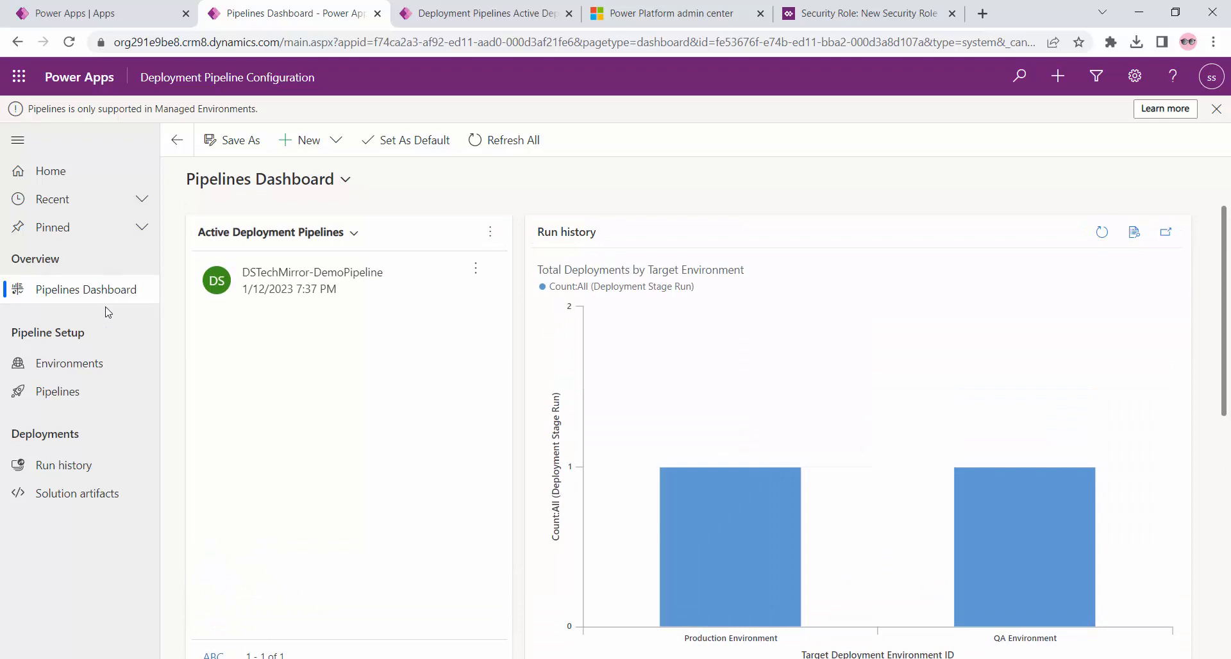
pyautogui.scroll(-7, 757, 405)
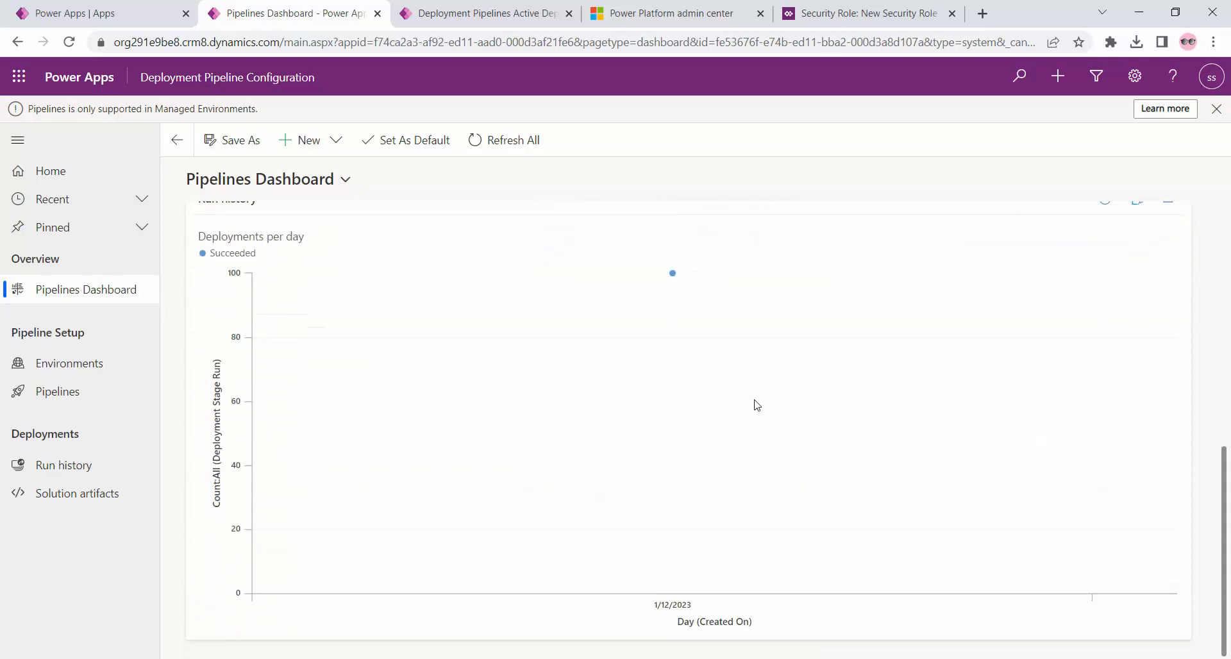
pyautogui.scroll(7, 757, 406)
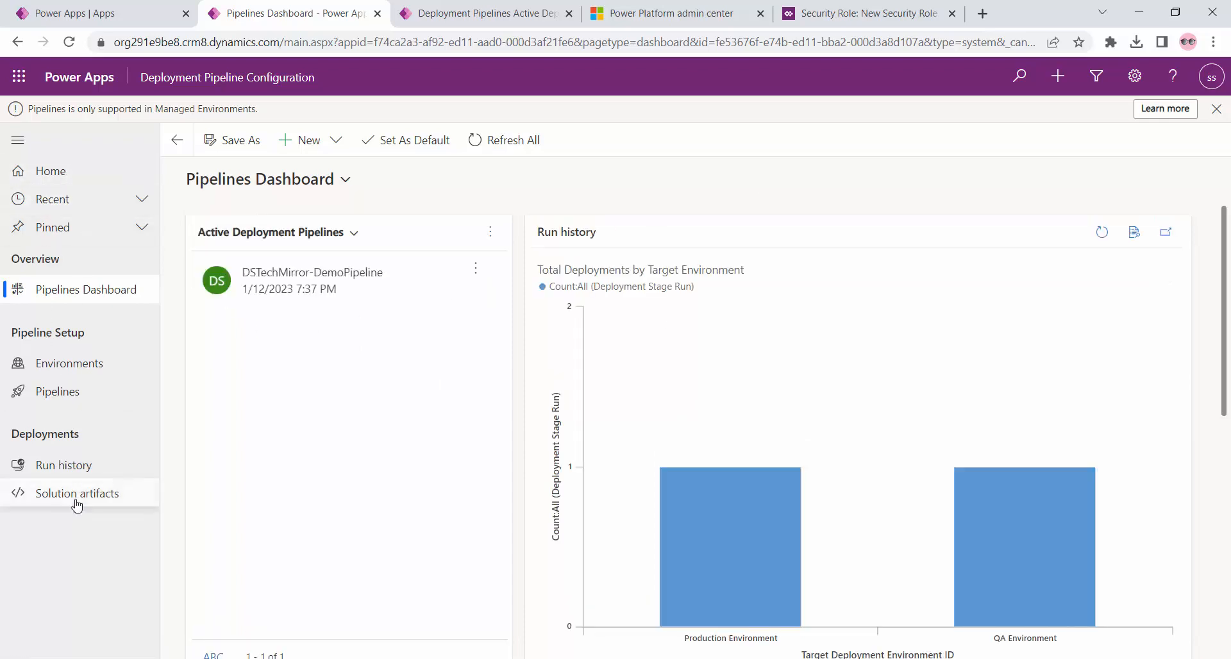
# Review the list of added deployment environments in the pipeline setup
pyautogui.click(94, 367)
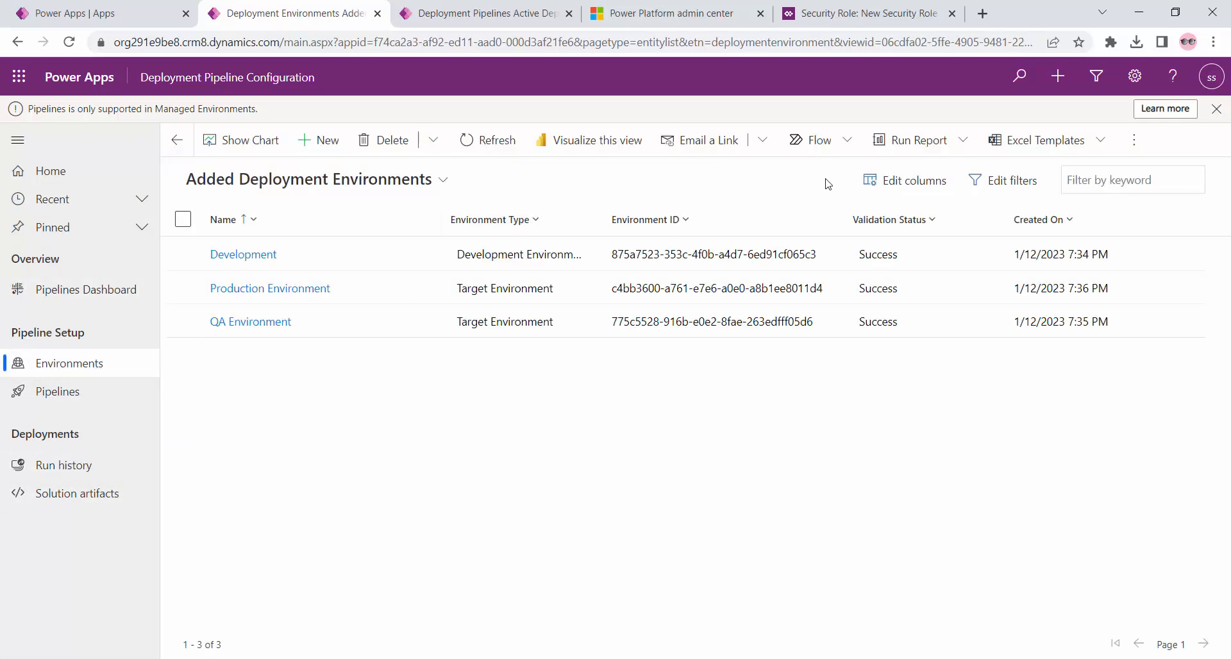
pyautogui.click(846, 157)
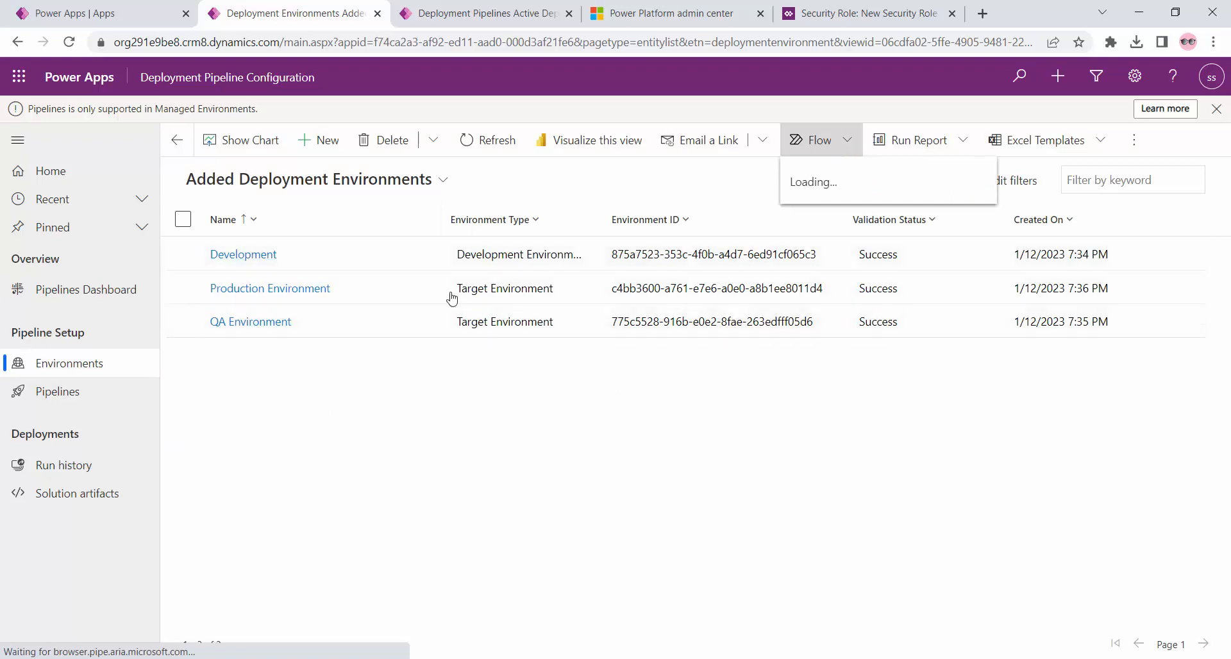
pyautogui.click(381, 439)
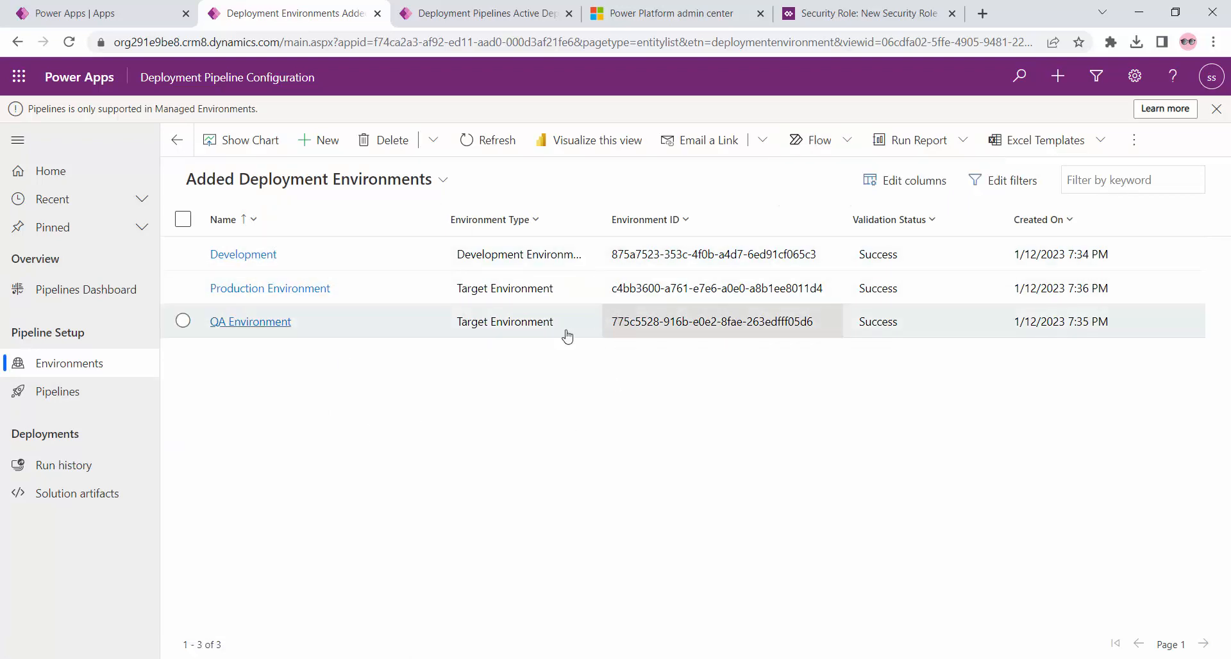